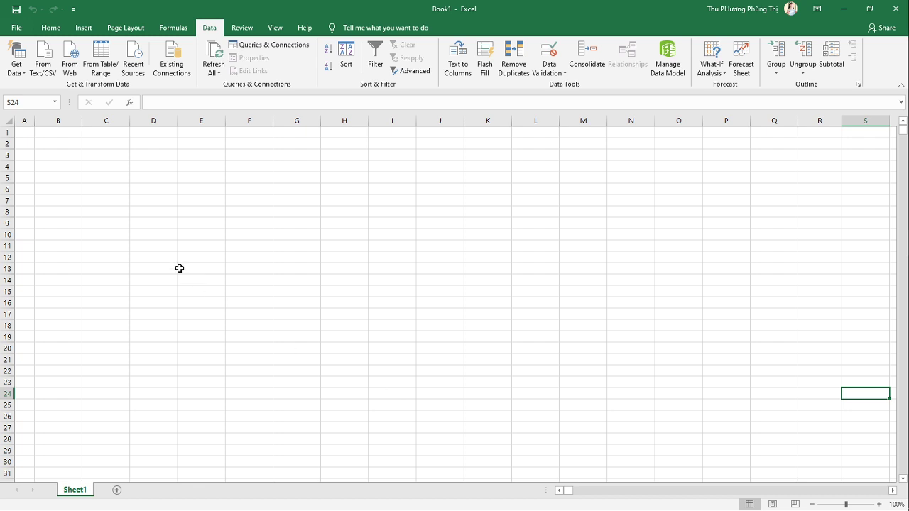
- Widen column A by dragging the border between the A and B headers
{"action": "left_click_drag", "start_coordinate": [34, 120], "coordinate": [58, 120]}
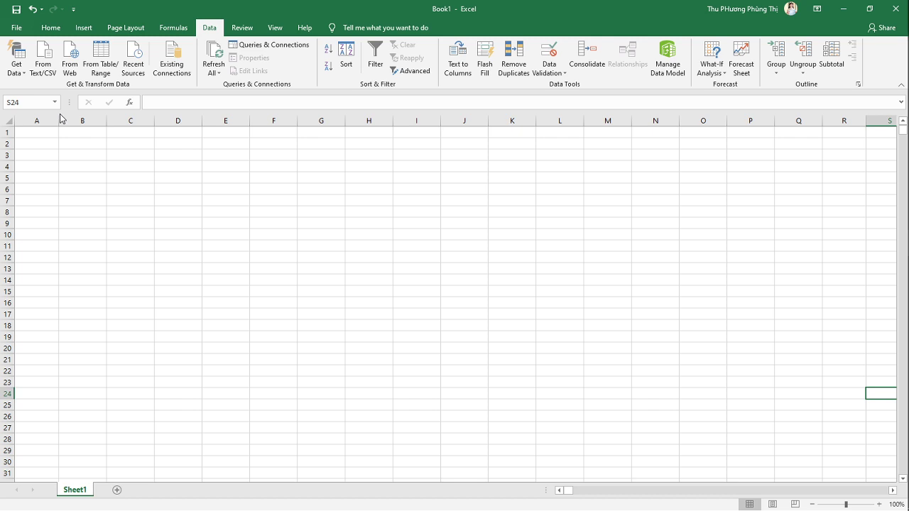
- Enter the heading STT in cell A1
{"action": "left_click", "coordinate": [43, 136]}
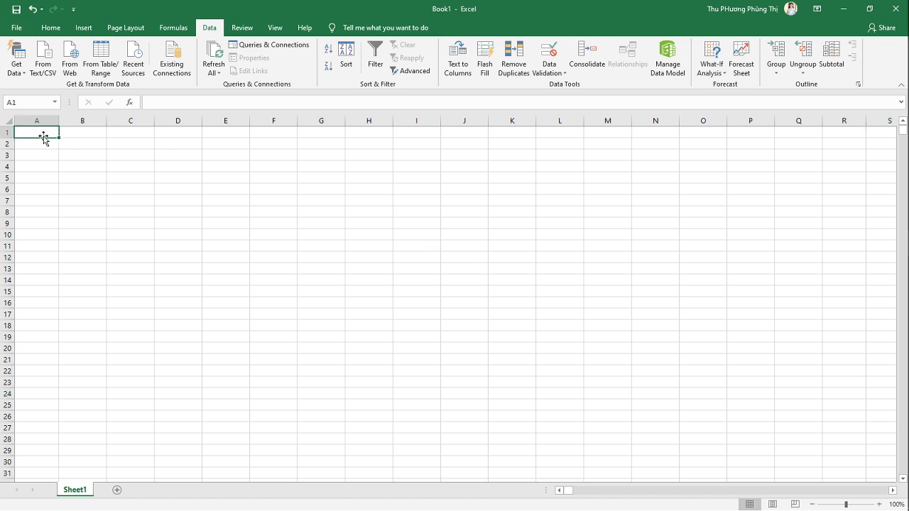
{"action": "type", "text": "s"}
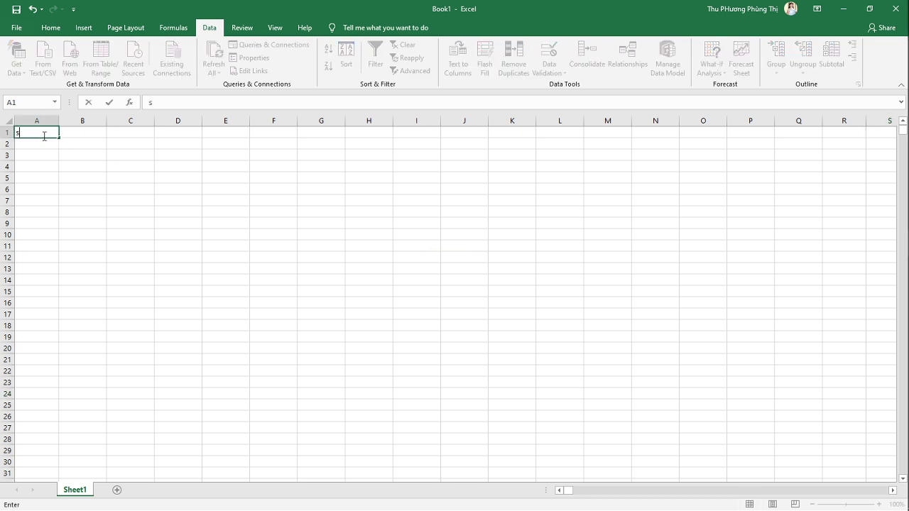
{"action": "key", "text": "BackSpace"}
{"action": "type", "text": "STT"}
- Enter 1 and 2 in A2 and A3 and select the two numbers
{"action": "left_click", "coordinate": [44, 146]}
{"action": "type", "text": "1"}
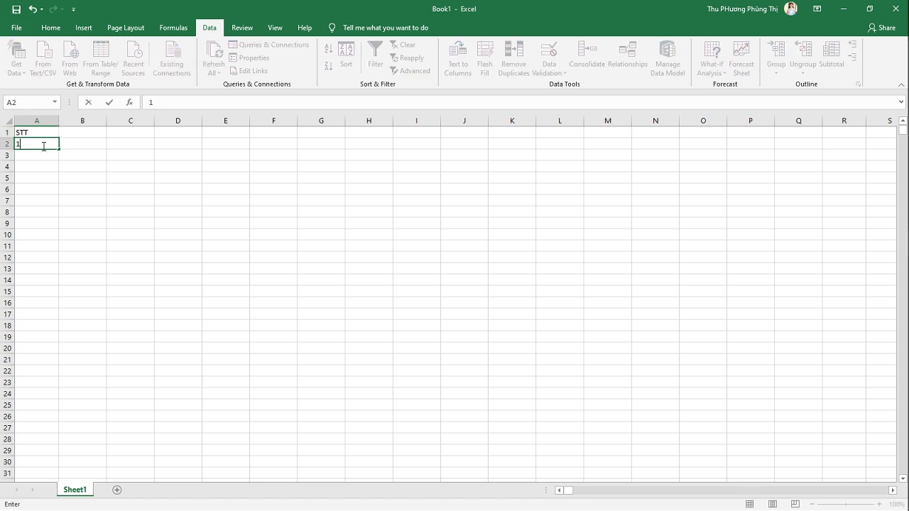
{"action": "key", "text": "Return"}
{"action": "type", "text": "2"}
{"action": "key", "text": "Return"}
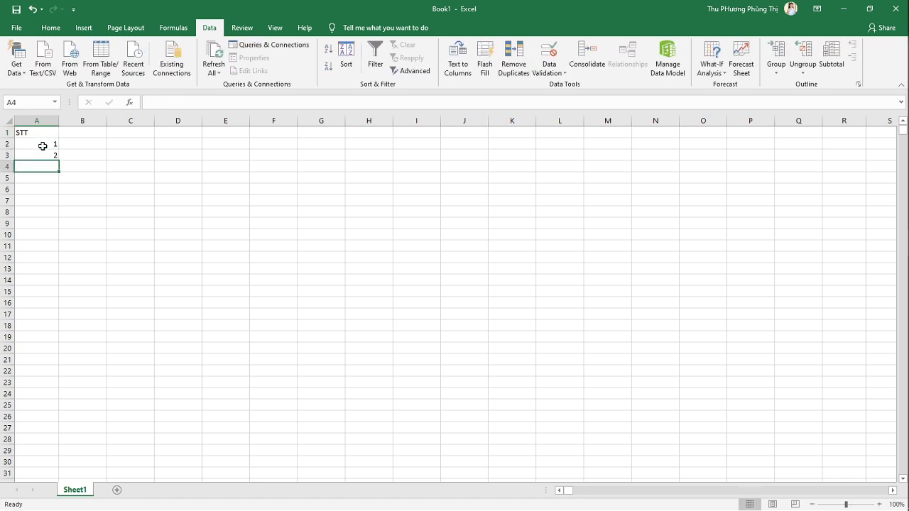
{"action": "left_click", "coordinate": [50, 143]}
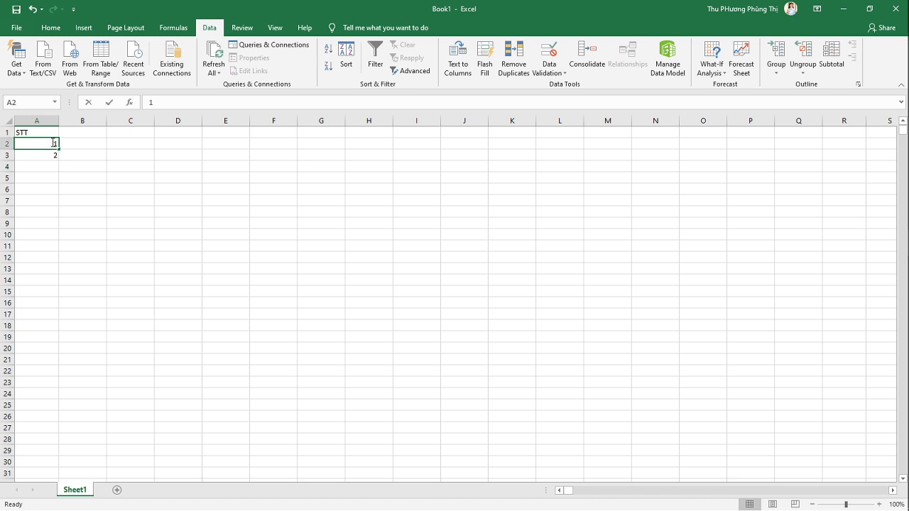
{"action": "left_click", "coordinate": [85, 162]}
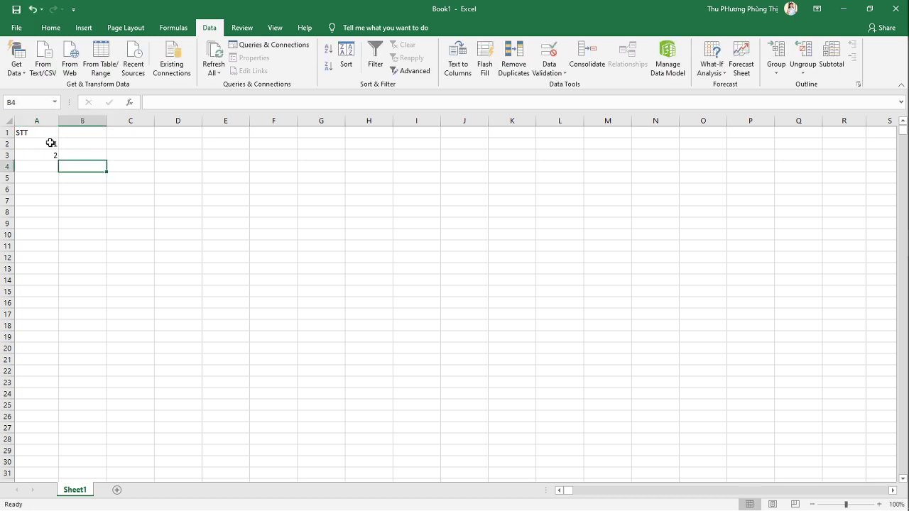
{"action": "left_click_drag", "start_coordinate": [50, 143], "coordinate": [46, 168]}
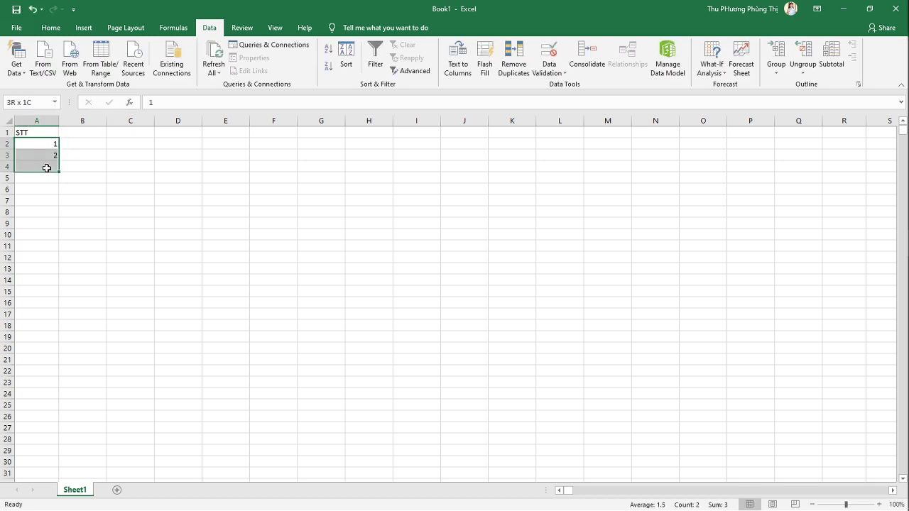
- Extend the 1, 2 series down column A to 1000 at row 1001
{"action": "left_click", "coordinate": [85, 156]}
{"action": "left_click_drag", "start_coordinate": [41, 144], "coordinate": [130, 506]}
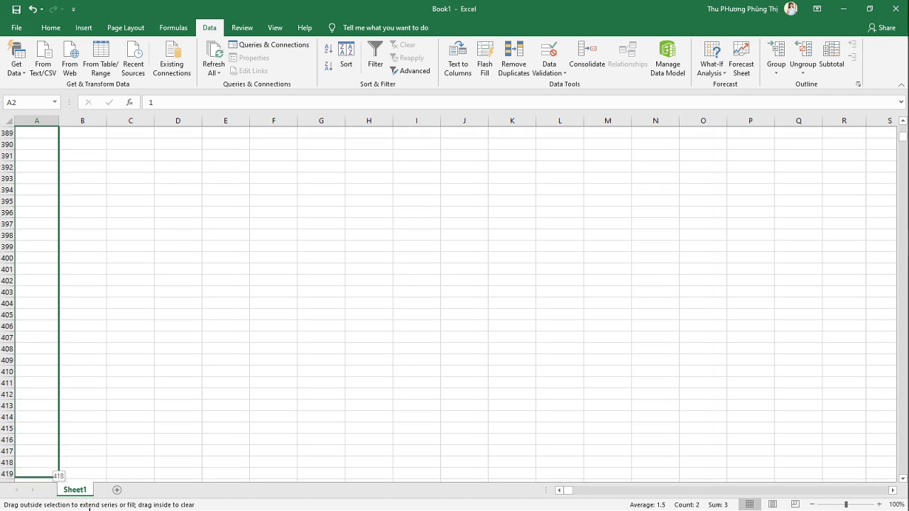
{"action": "mouse_move", "coordinate": [129, 507]}
{"action": "left_mouse_down"}
{"action": "mouse_move", "coordinate": [153, 505]}
{"action": "mouse_move", "coordinate": [48, 286]}
{"action": "mouse_move", "coordinate": [37, 76]}
{"action": "mouse_move", "coordinate": [38, 105]}
{"action": "left_mouse_up"}
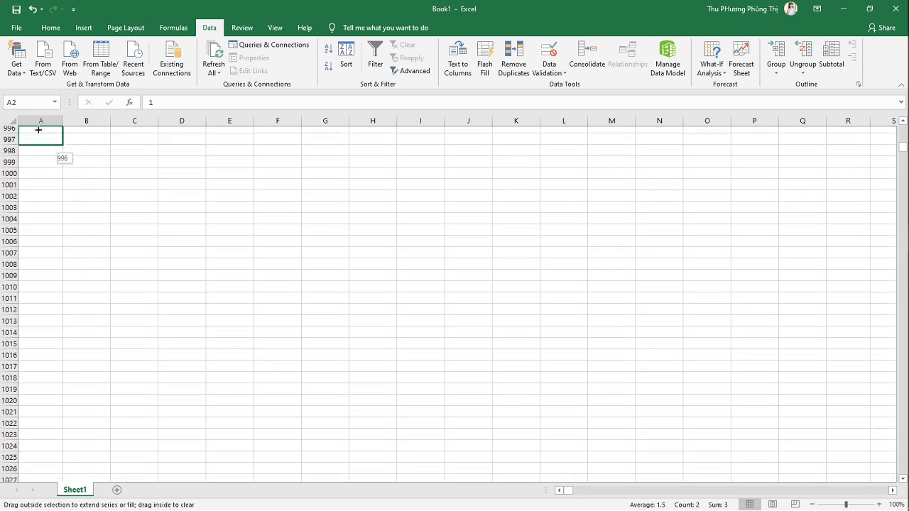
{"action": "left_click_drag", "start_coordinate": [38, 105], "coordinate": [42, 194]}
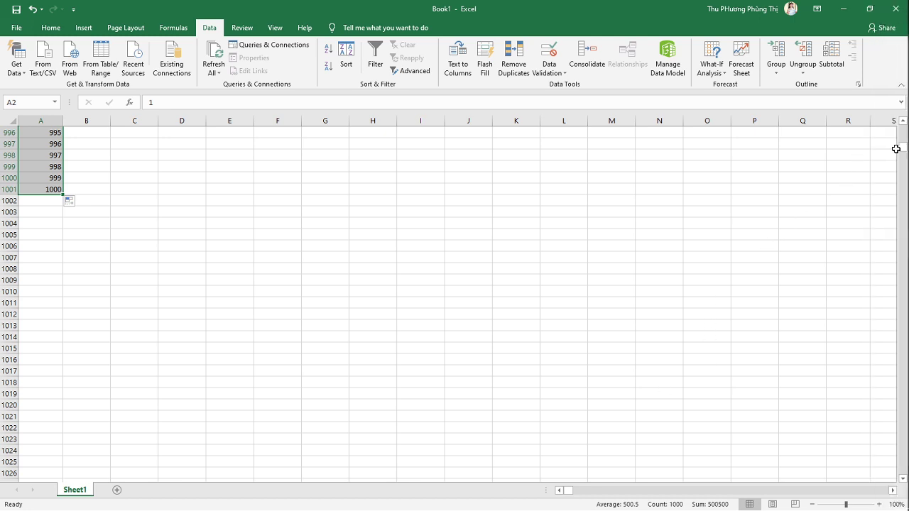
{"action": "left_click_drag", "start_coordinate": [896, 148], "coordinate": [896, 129]}
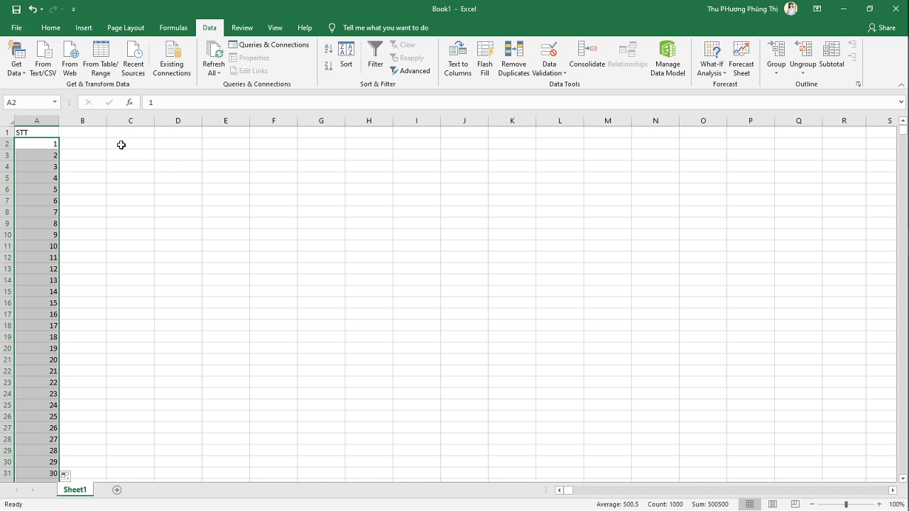
{"action": "left_click", "coordinate": [90, 132]}
- Enter NHÓM 1 and NHÓM 2 in B1:C1 and fill the headings across to NHÓM 20 in U1
{"action": "type", "text": "Ho"}
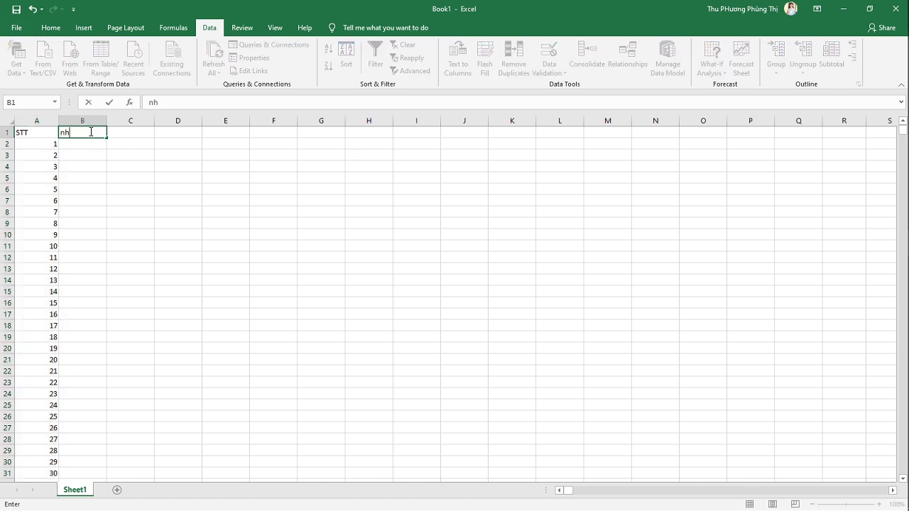
{"action": "type", "text": " ten"}
{"action": "key", "text": "BackSpace"}
{"action": "key", "text": "BackSpace"}
{"action": "key", "text": "BackSpace"}
{"action": "key", "text": "BackSpace"}
{"action": "key", "text": "BackSpace"}
{"action": "key", "text": "BackSpace"}
{"action": "type", "text": "NHÓM 1"}
{"action": "key", "text": "Tab"}
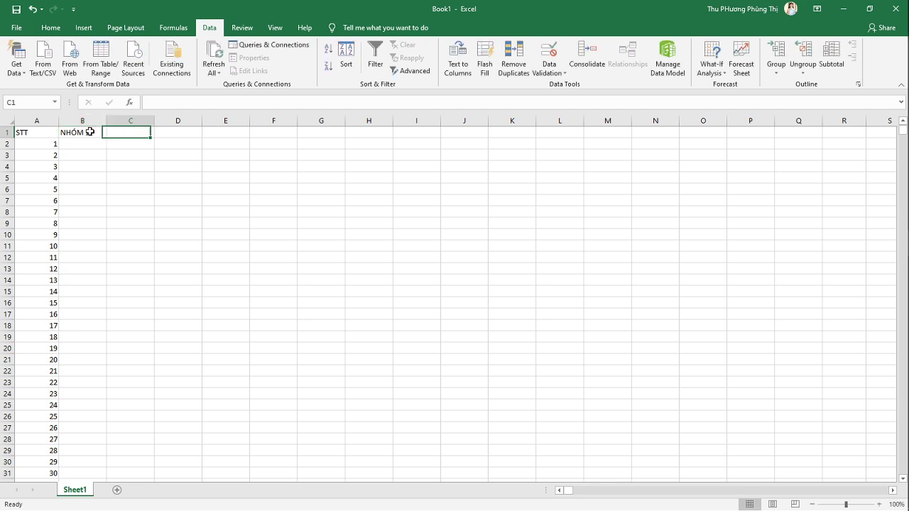
{"action": "type", "text": "NHÓM 2"}
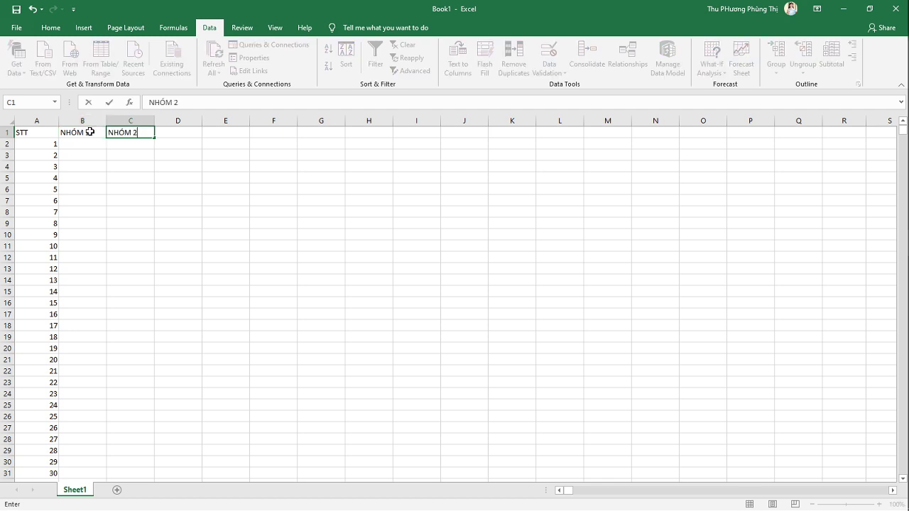
{"action": "left_click_drag", "start_coordinate": [100, 134], "coordinate": [891, 141]}
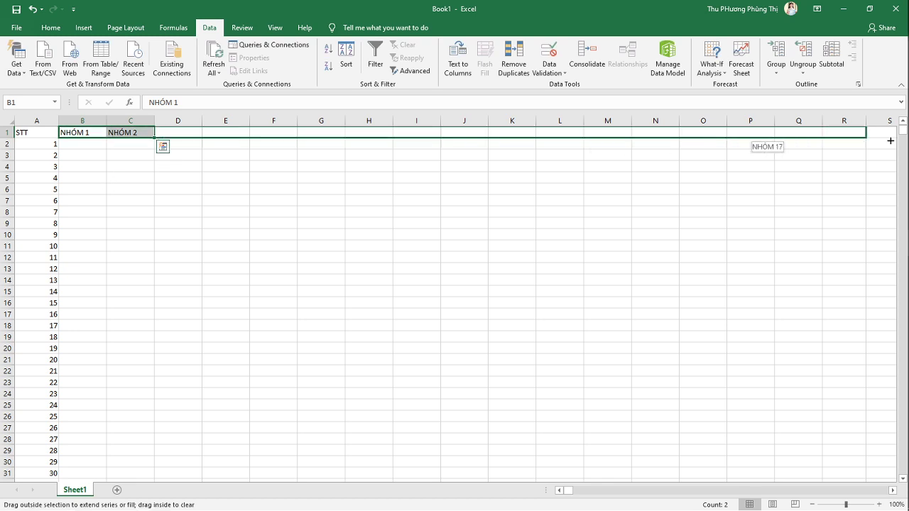
{"action": "mouse_move", "coordinate": [890, 140]}
{"action": "left_mouse_down"}
{"action": "mouse_move", "coordinate": [816, 143]}
{"action": "mouse_move", "coordinate": [846, 133]}
{"action": "left_mouse_up"}
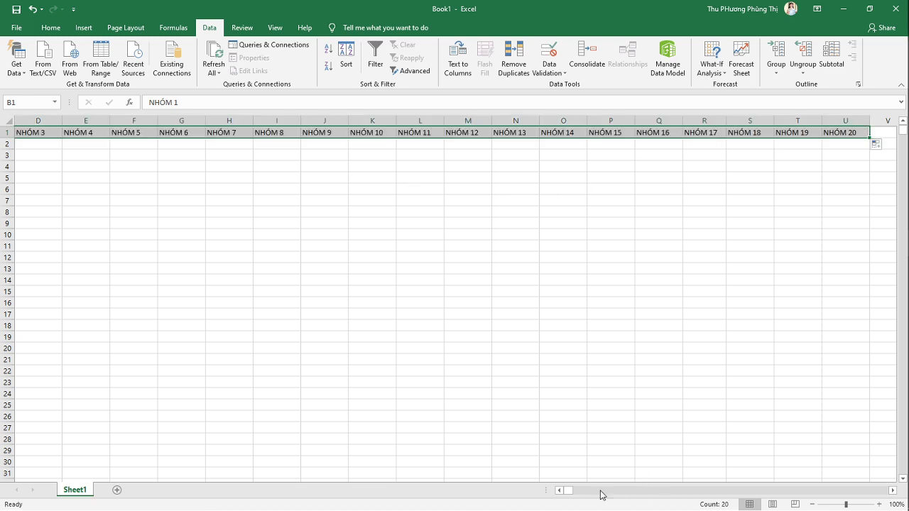
- Narrow column A to fit its numbers
{"action": "left_click_drag", "start_coordinate": [568, 491], "coordinate": [559, 490]}
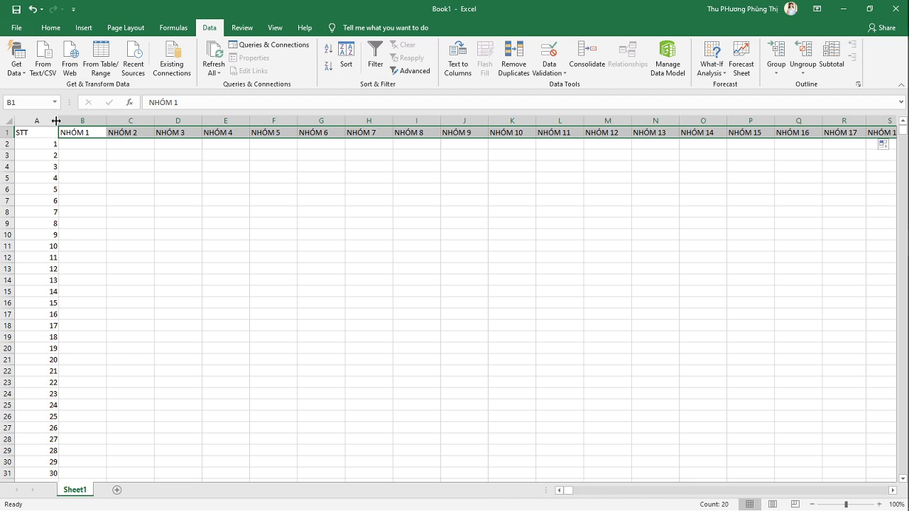
{"action": "left_click_drag", "start_coordinate": [56, 121], "coordinate": [34, 121]}
{"action": "left_click", "coordinate": [52, 146]}
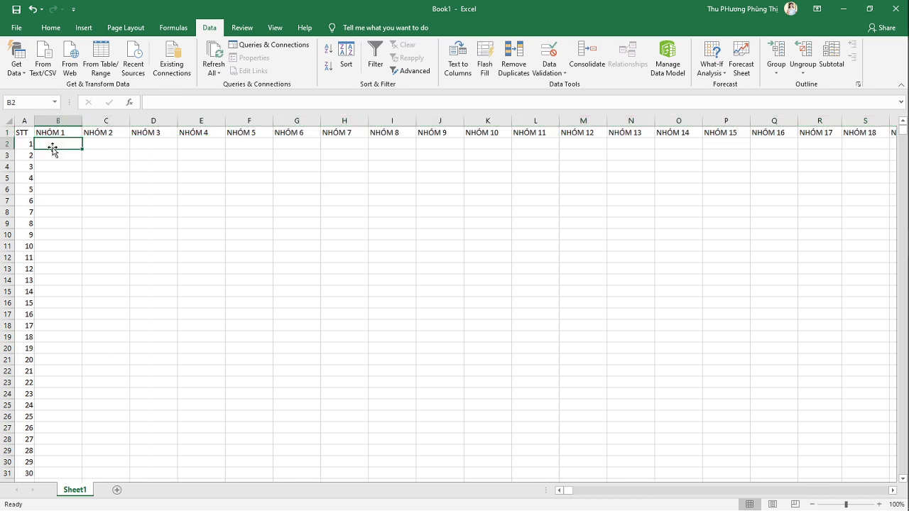
{"action": "type", "text": "="}
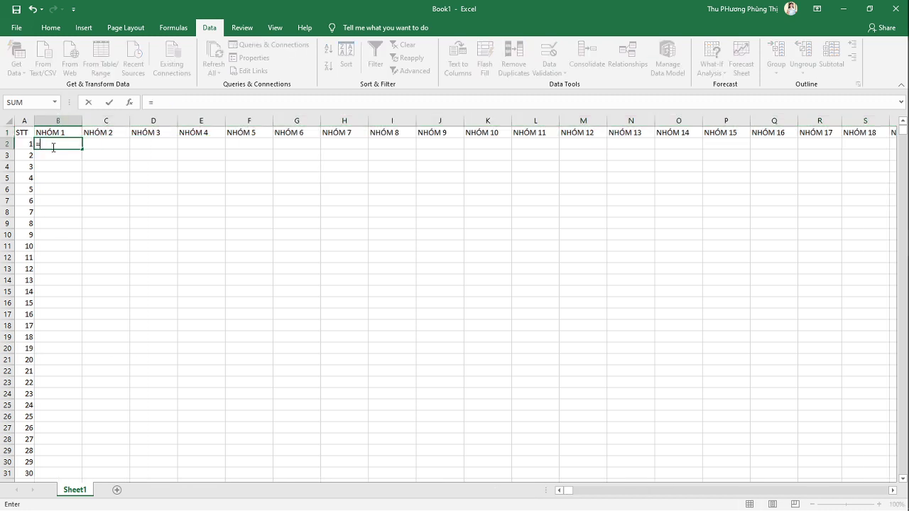
{"action": "type", "text": "R"}
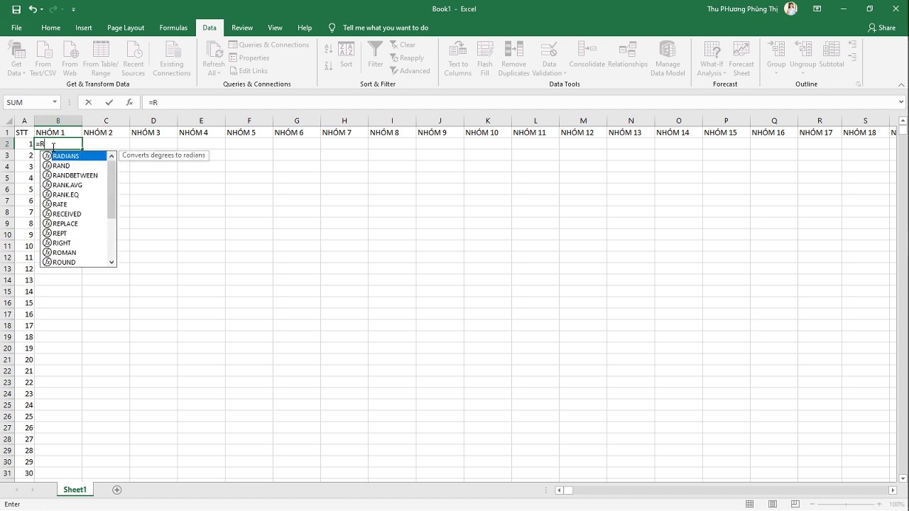
{"action": "key", "text": "Down"}
{"action": "key", "text": "Down"}
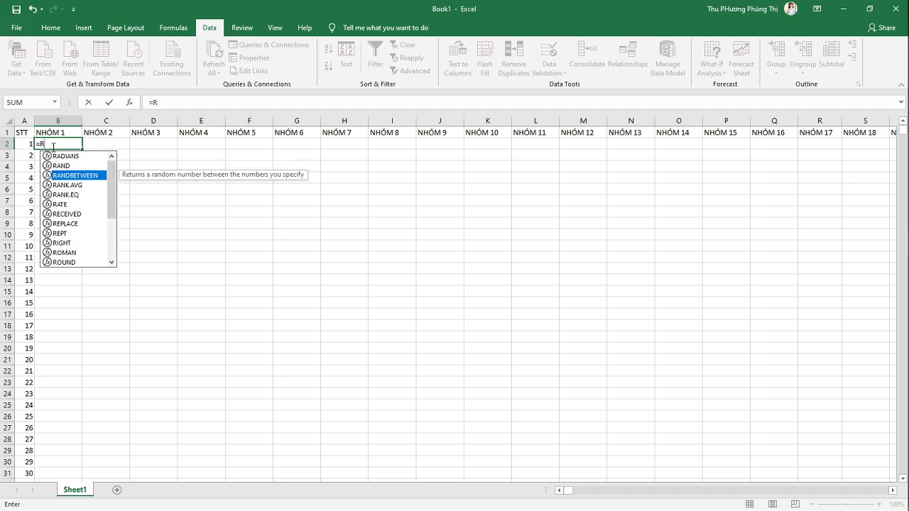
{"action": "key", "text": "Return"}
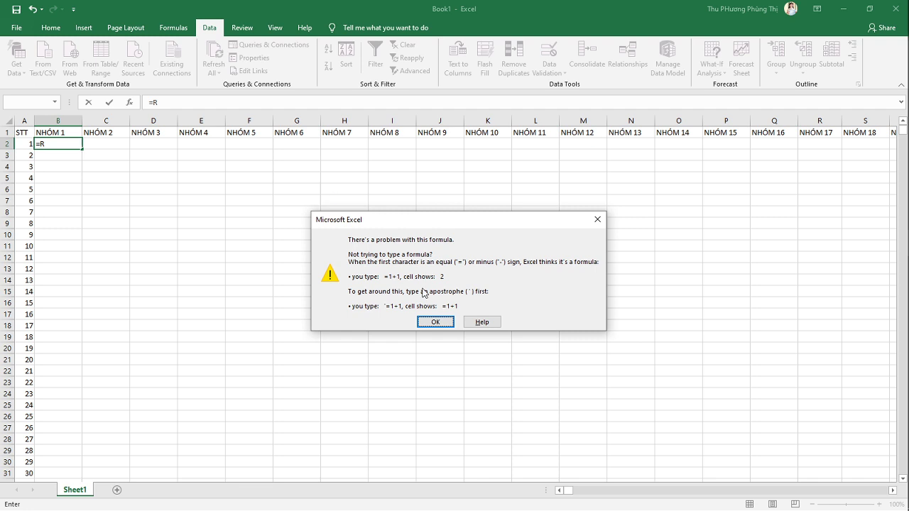
{"action": "left_click", "coordinate": [436, 323]}
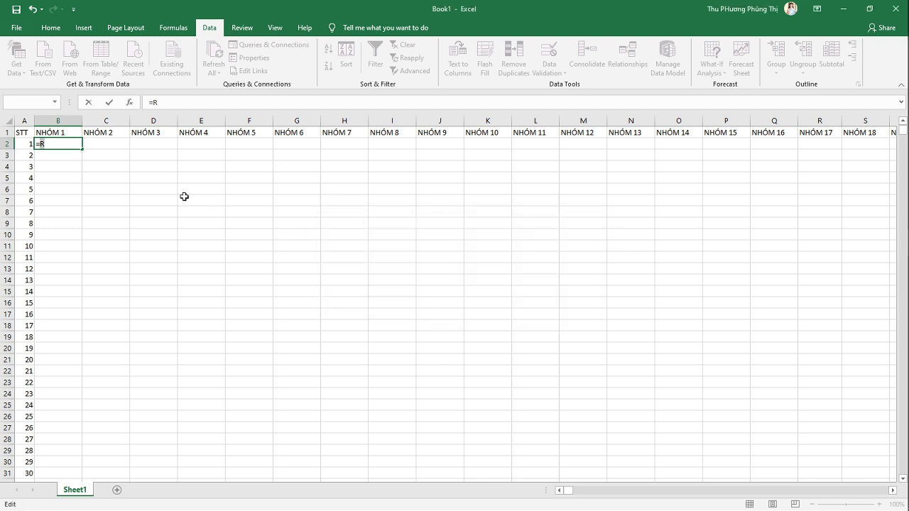
{"action": "type", "text": "A"}
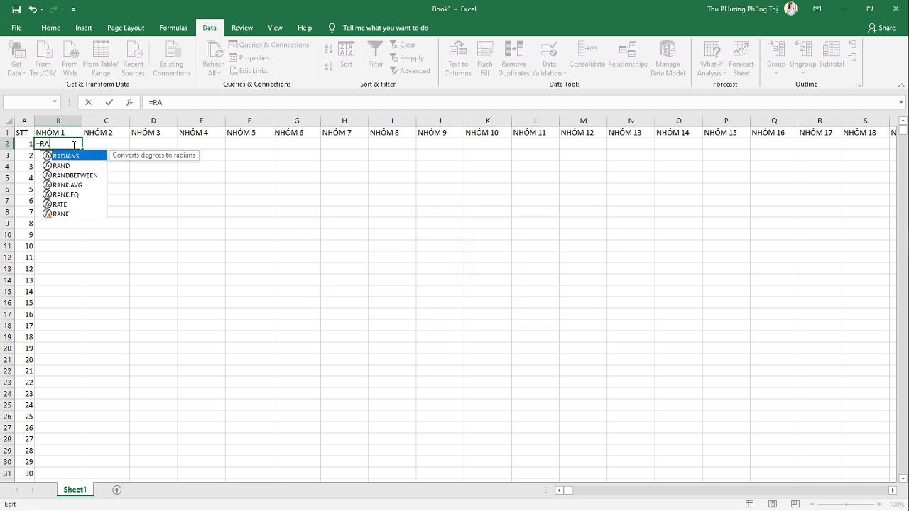
{"action": "double_click", "coordinate": [67, 172]}
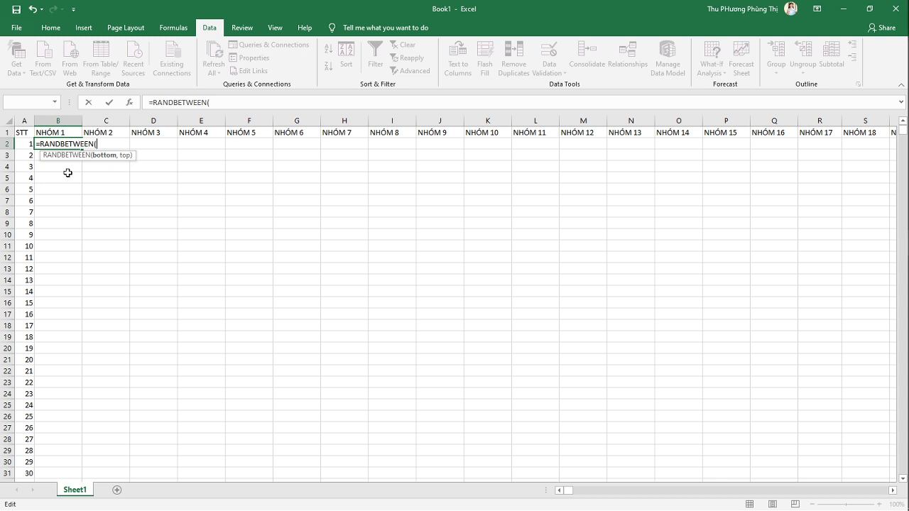
{"action": "type", "text": "09"}
{"action": "type", "text": "0000"}
{"action": "type", "text": "000"}
{"action": "type", "text": "0"}
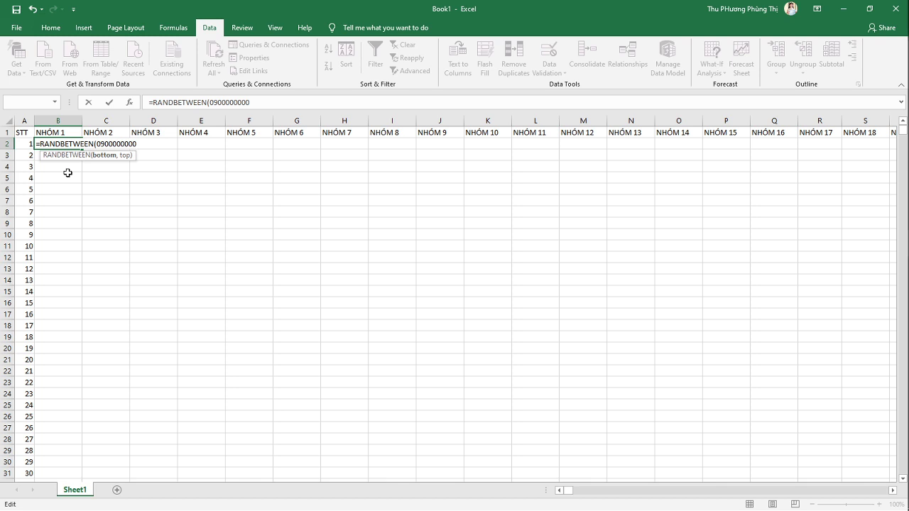
{"action": "type", "text": ","}
{"action": "type", "text": "09"}
{"action": "type", "text": "99999999999"}
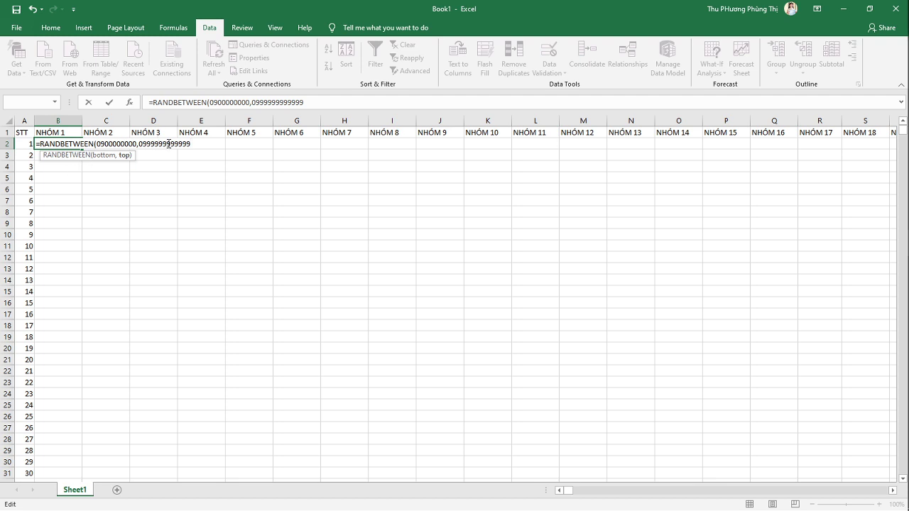
{"action": "key", "text": "BackSpace"}
{"action": "key", "text": "BackSpace"}
{"action": "key", "text": "BackSpace"}
{"action": "type", "text": ")"}
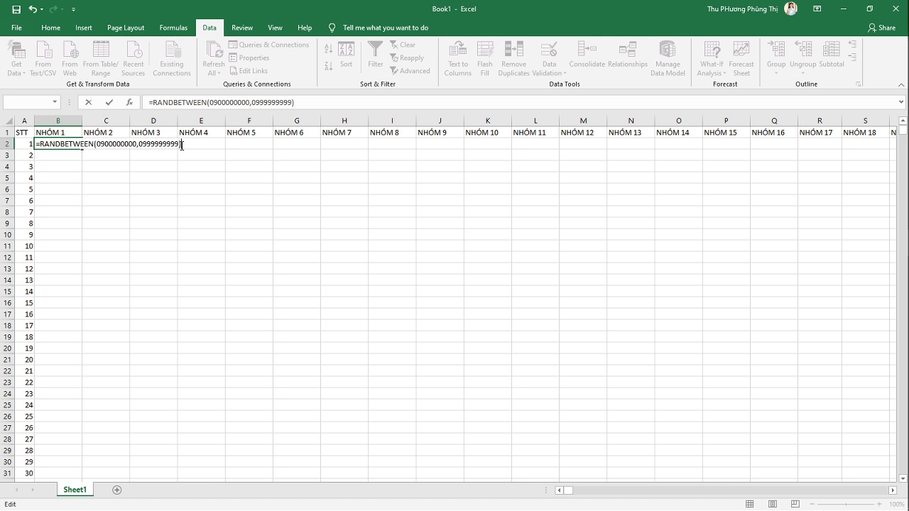
{"action": "key", "text": "Return"}
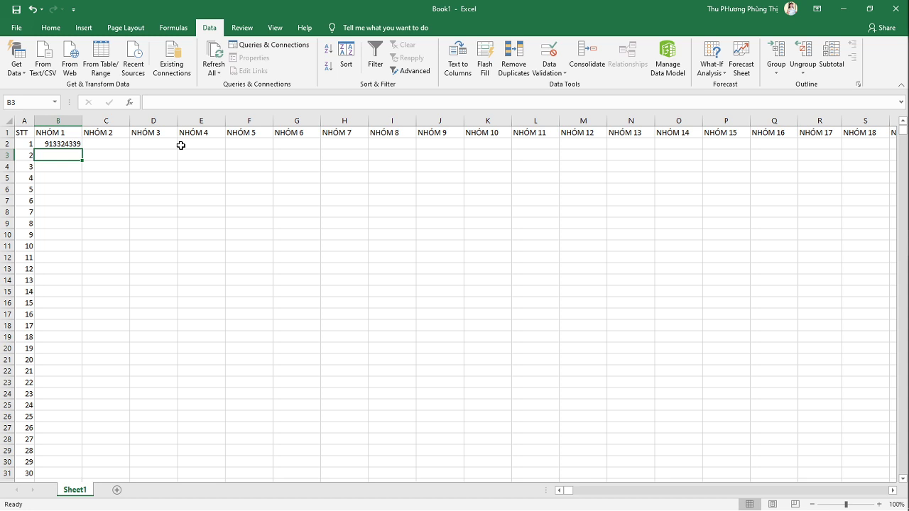
- Prefix the B2 formula with "0"& so the number shows a leading zero
{"action": "left_click", "coordinate": [71, 145]}
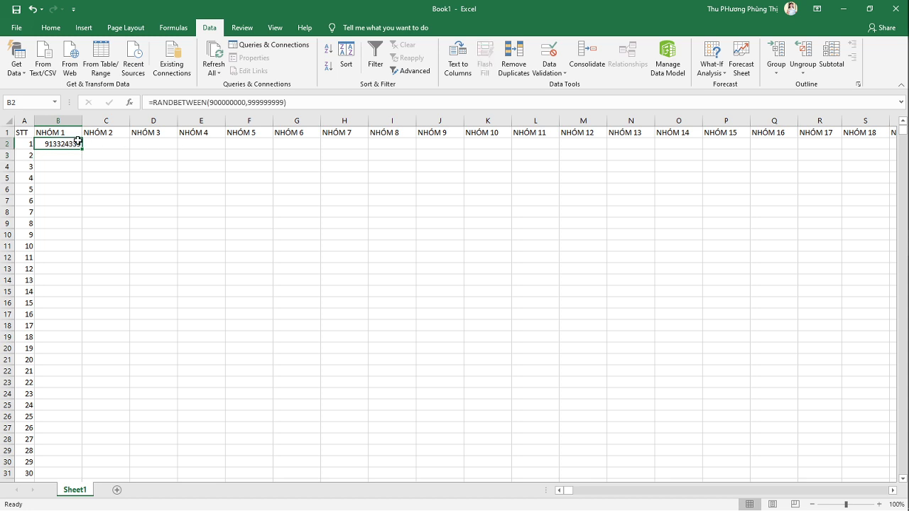
{"action": "left_click", "coordinate": [154, 103]}
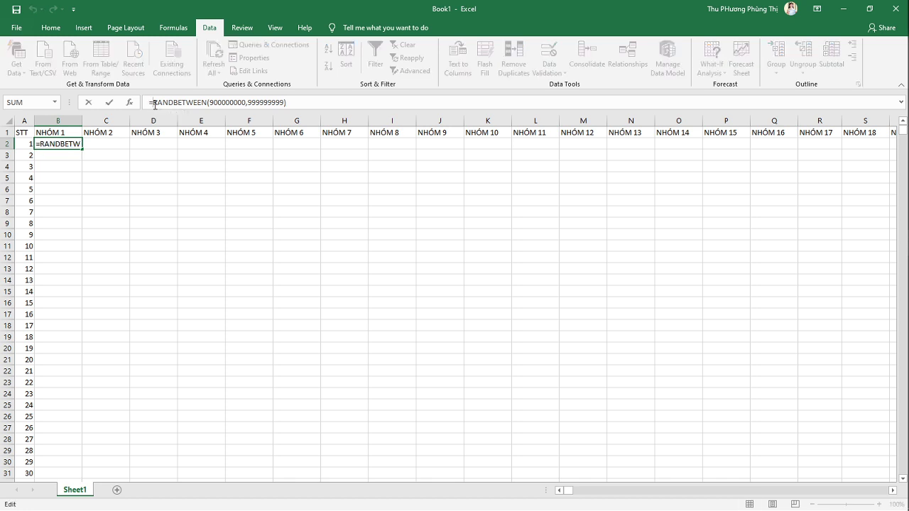
{"action": "type", "text": "\"0"}
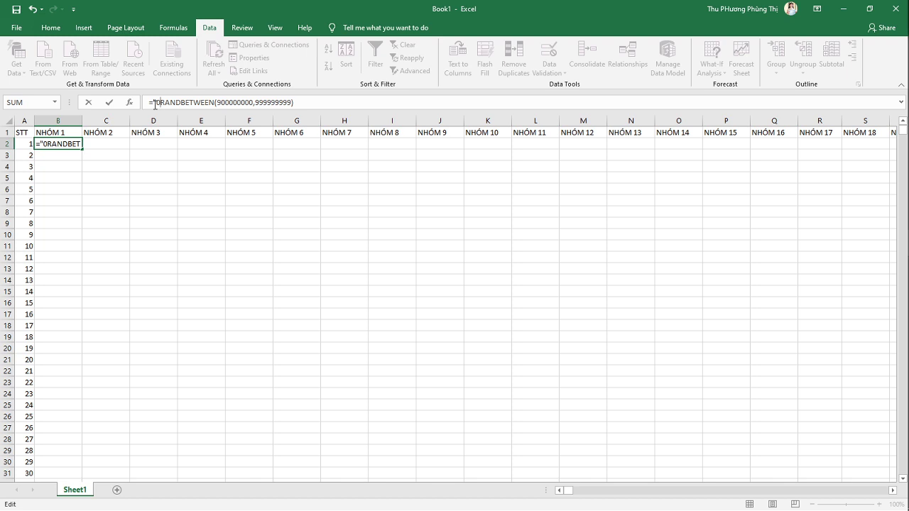
{"action": "type", "text": "\""}
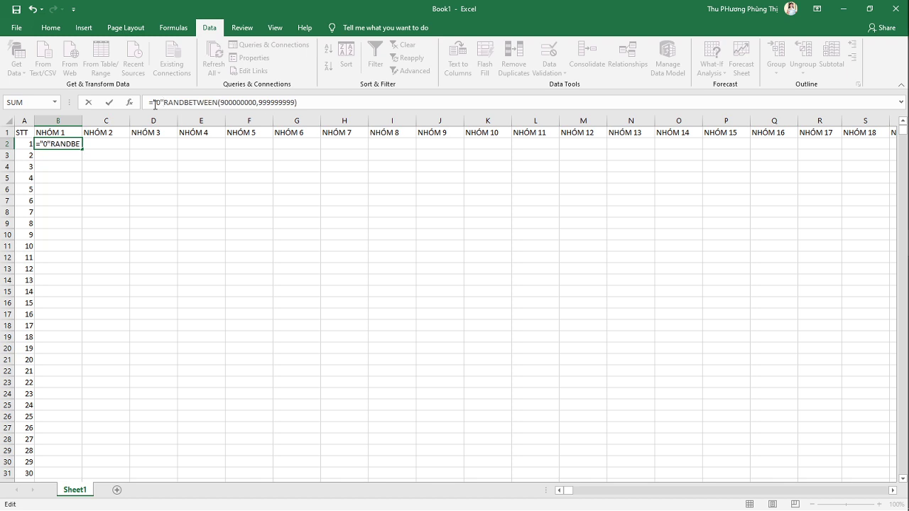
{"action": "type", "text": "&"}
{"action": "key", "text": "Return"}
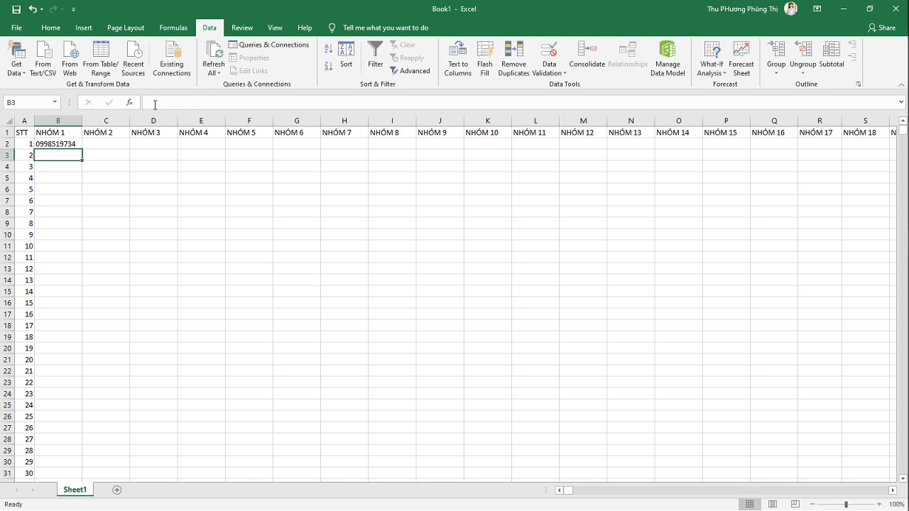
- Fill the B2 formula down the NHÓM 1 column to row 1001 and copy it
{"action": "left_click", "coordinate": [72, 147]}
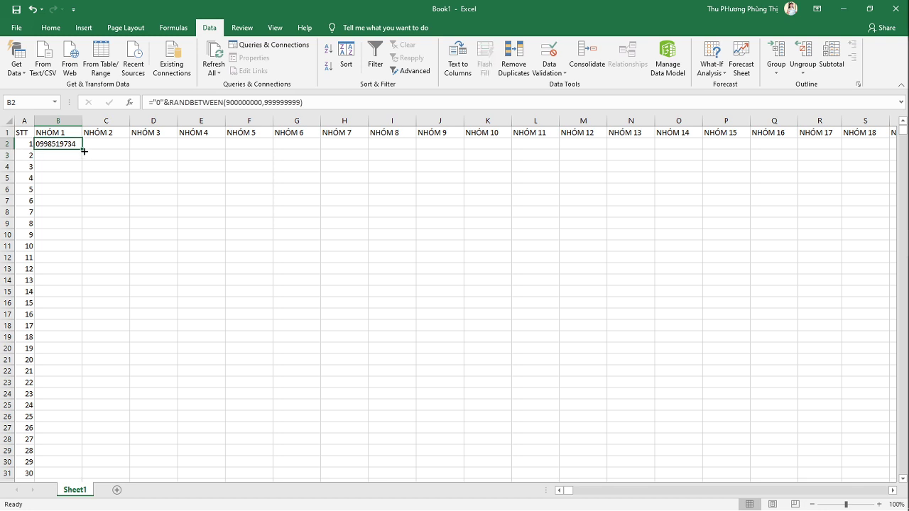
{"action": "double_click", "coordinate": [81, 149]}
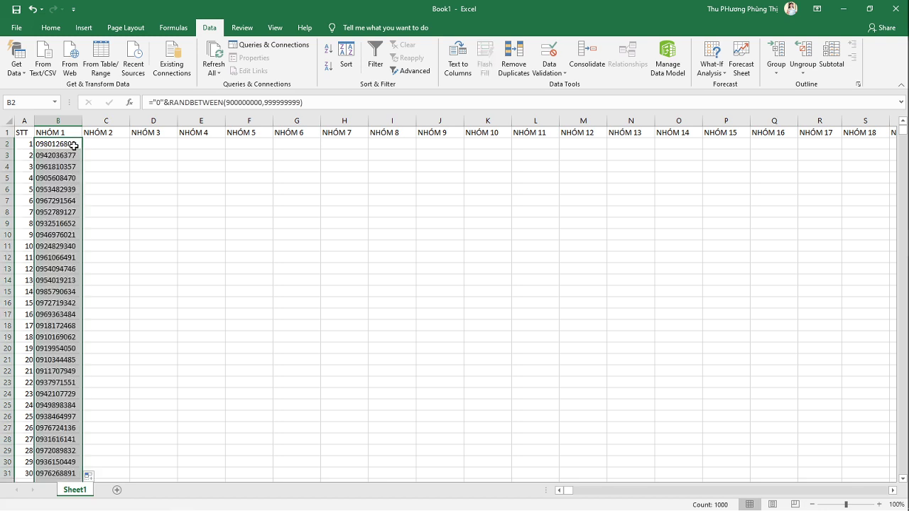
{"action": "left_click", "coordinate": [73, 144]}
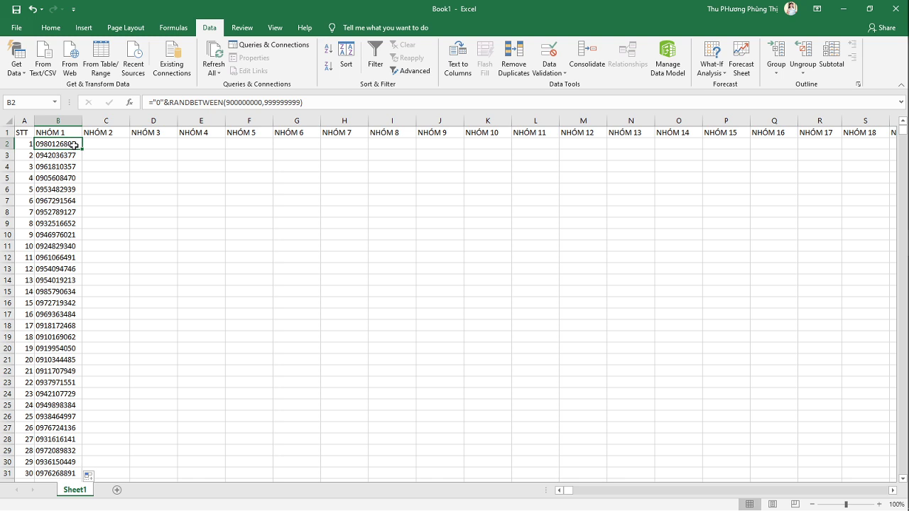
{"action": "key", "text": "ctrl+z"}
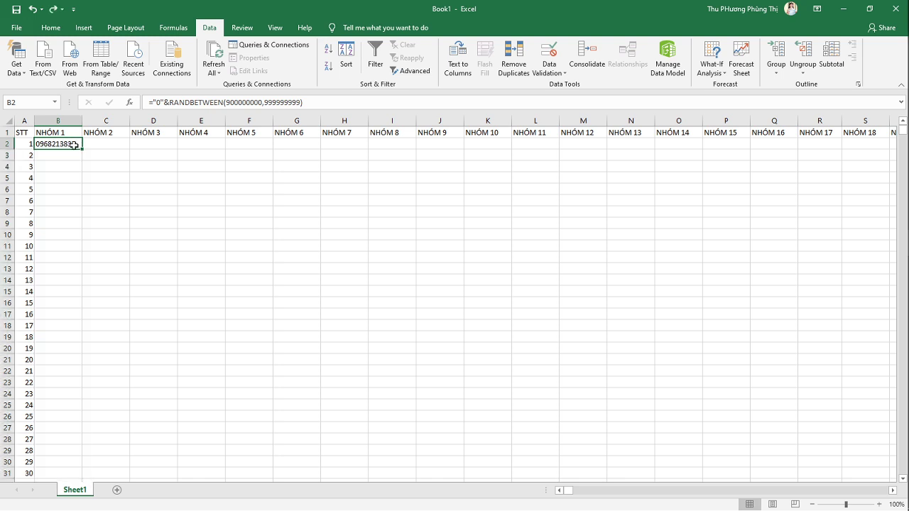
{"action": "double_click", "coordinate": [81, 149]}
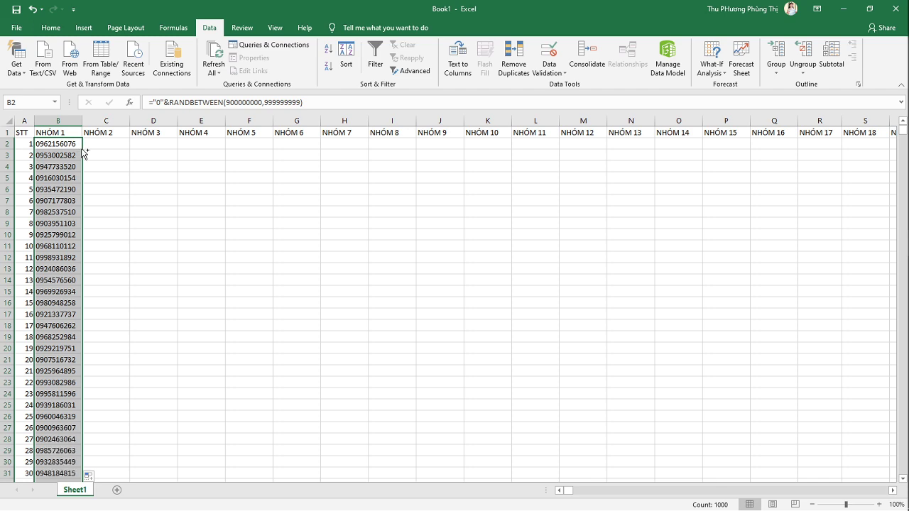
{"action": "key", "text": "ctrl+c"}
- Paste the numbers into NHÓM 2 through NHÓM 11, clearing a stray paste in column XFD
{"action": "left_click", "coordinate": [93, 141]}
{"action": "key", "text": "ctrl+v"}
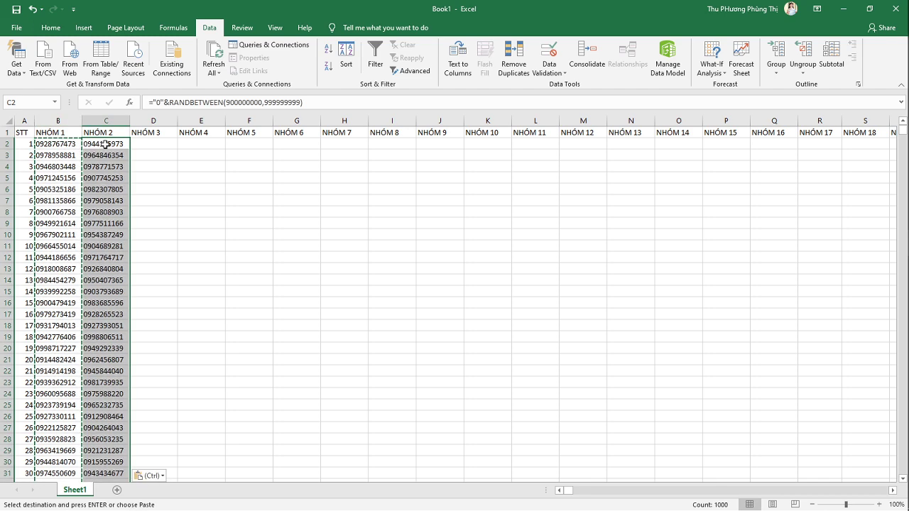
{"action": "left_click", "coordinate": [151, 147]}
{"action": "key", "text": "ctrl+v"}
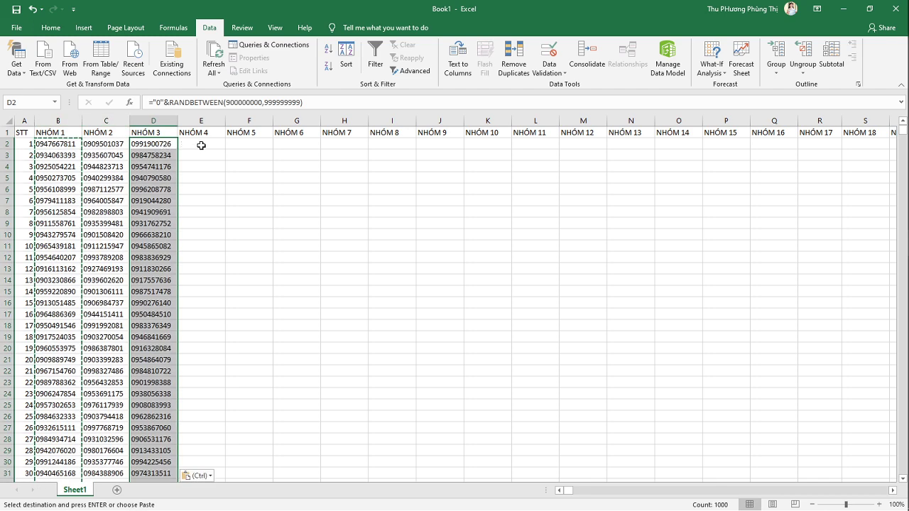
{"action": "left_click", "coordinate": [202, 145]}
{"action": "key", "text": "ctrl+v"}
{"action": "left_click", "coordinate": [249, 144]}
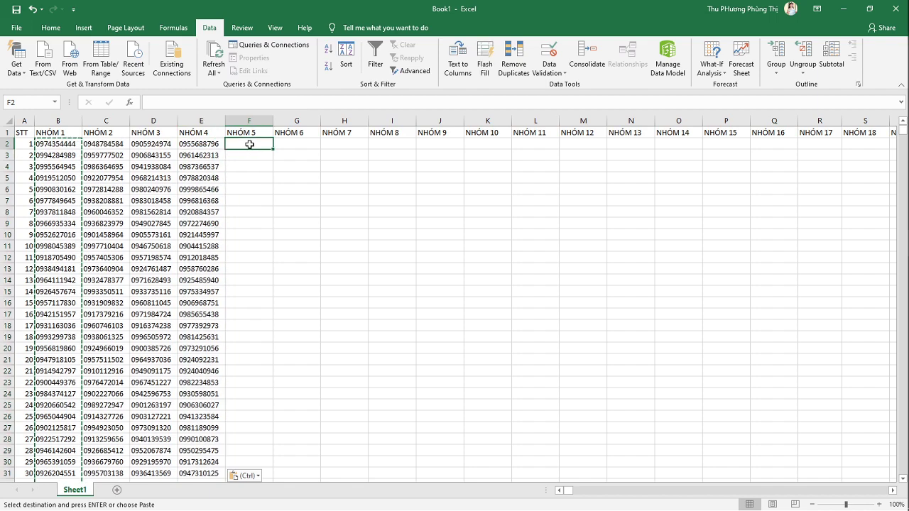
{"action": "key", "text": "ctrl+v"}
{"action": "key", "text": "Right"}
{"action": "key", "text": "ctrl+v"}
{"action": "key", "text": "Right"}
{"action": "key", "text": "ctrl+v"}
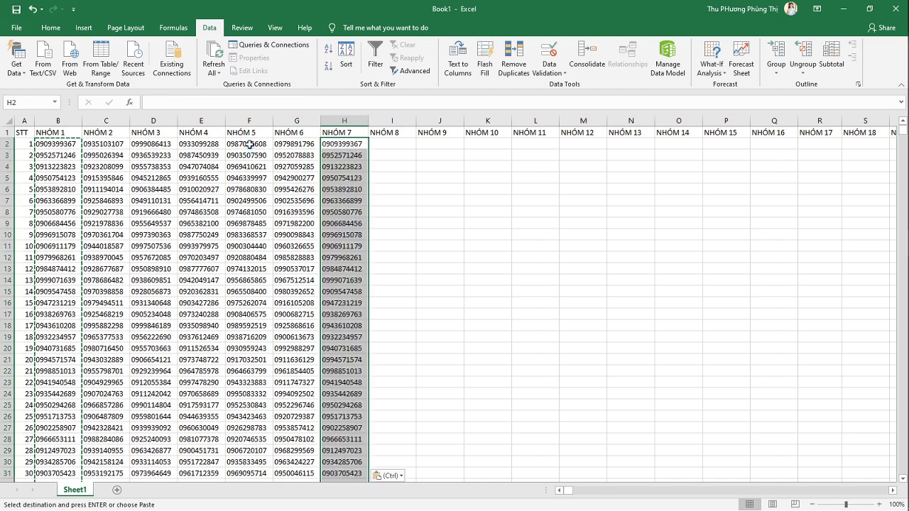
{"action": "key", "text": "Right"}
{"action": "key", "text": "ctrl+v"}
{"action": "key", "text": "Right"}
{"action": "key", "text": "ctrl+v"}
{"action": "key", "text": "Right"}
{"action": "key", "text": "ctrl+v"}
{"action": "key", "text": "Right"}
{"action": "key", "text": "ctrl+v"}
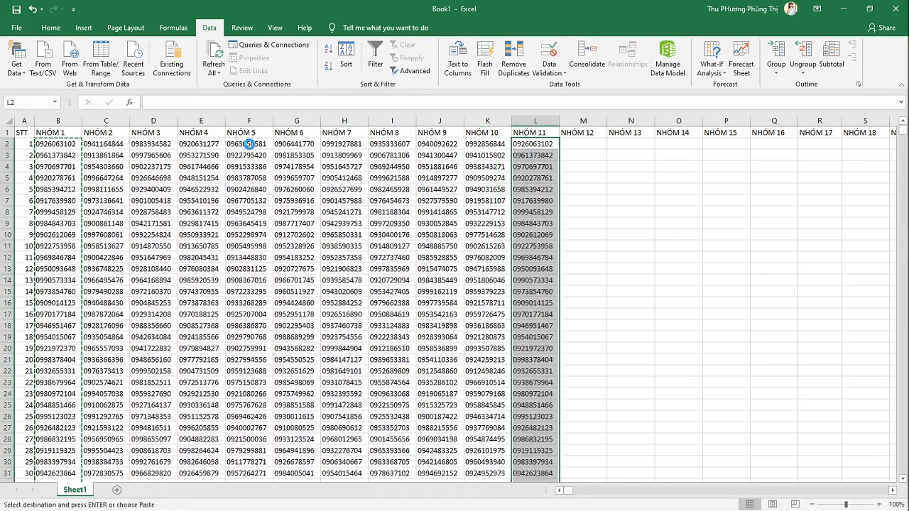
{"action": "key", "text": "ctrl+Right"}
{"action": "key", "text": "ctrl+v"}
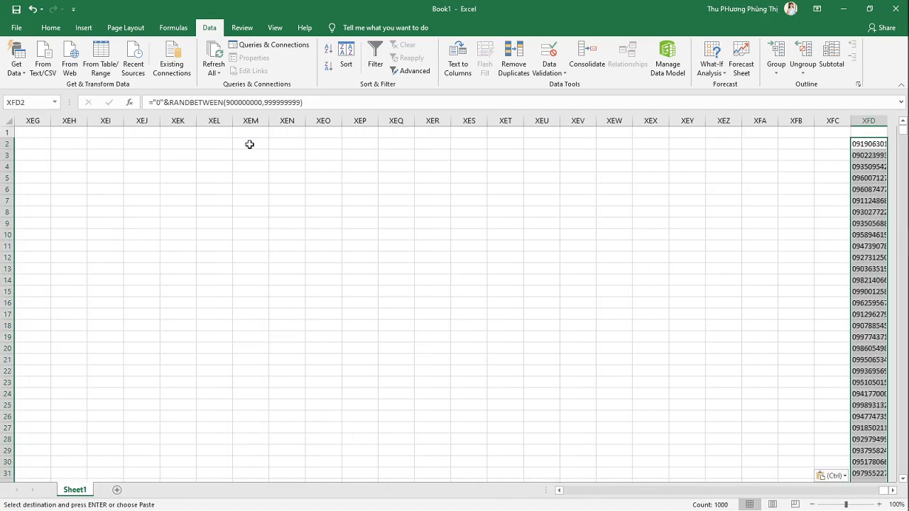
{"action": "key", "text": "Delete"}
{"action": "key", "text": "ctrl+Left"}
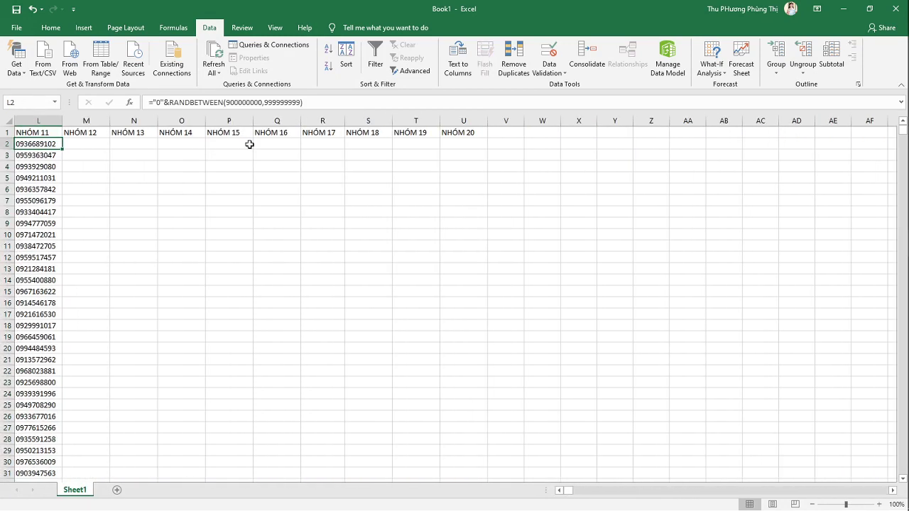
- Copy the NHÓM 11 numbers and paste them into NHÓM 12 through NHÓM 20
{"action": "key", "text": "Right"}
{"action": "key", "text": "Left"}
{"action": "key", "text": "ctrl+shift+Down"}
{"action": "key", "text": "ctrl+c"}
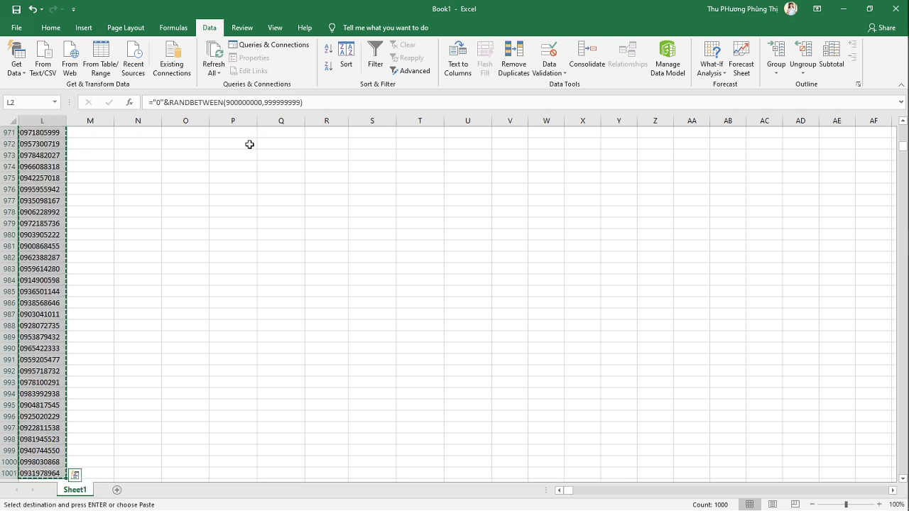
{"action": "key", "text": "Right"}
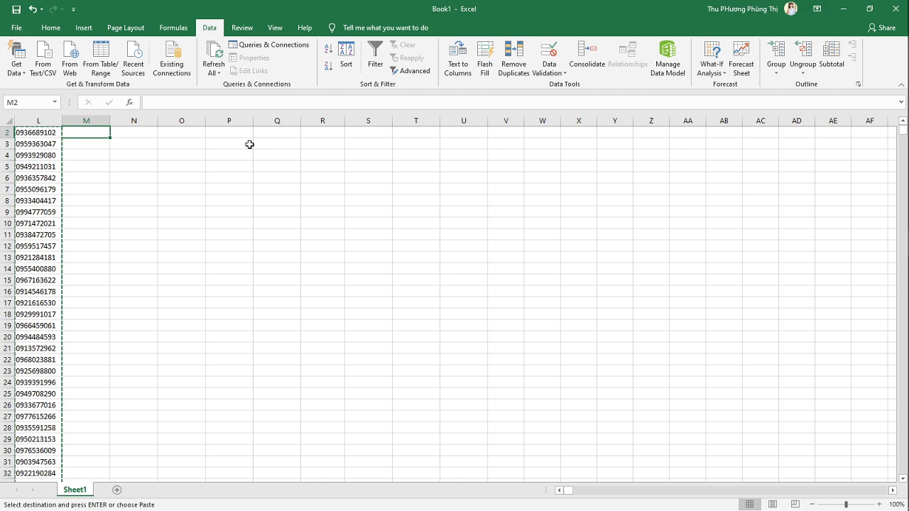
{"action": "key", "text": "ctrl+v"}
{"action": "key", "text": "Right"}
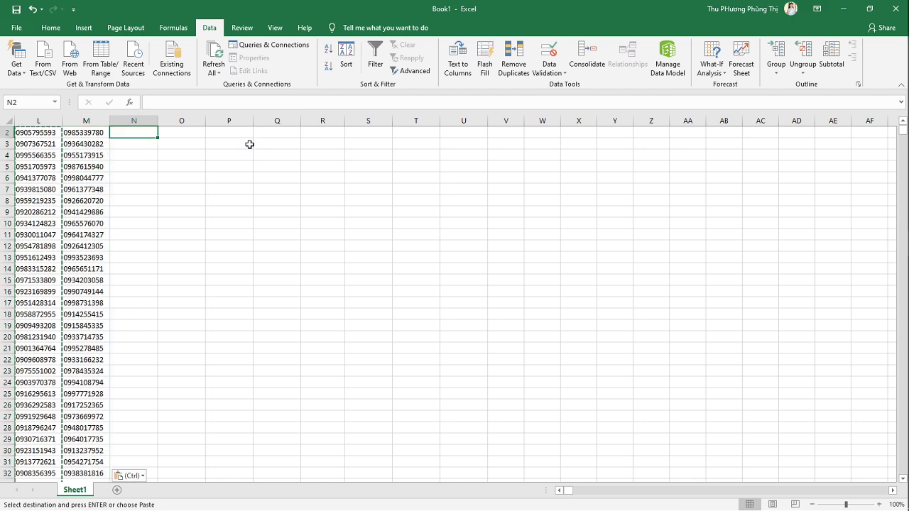
{"action": "key", "text": "ctrl+v"}
{"action": "key", "text": "Up"}
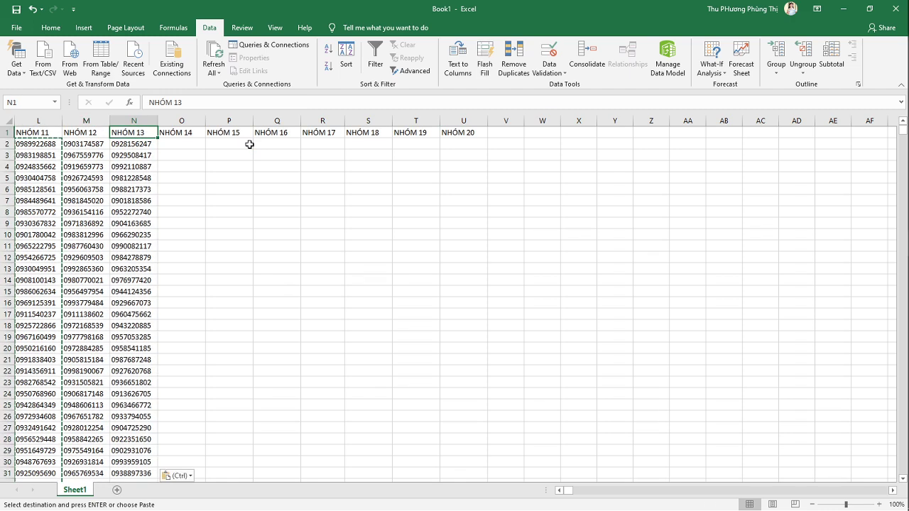
{"action": "key", "text": "Down"}
{"action": "key", "text": "Right"}
{"action": "key", "text": "ctrl+v"}
{"action": "key", "text": "Right"}
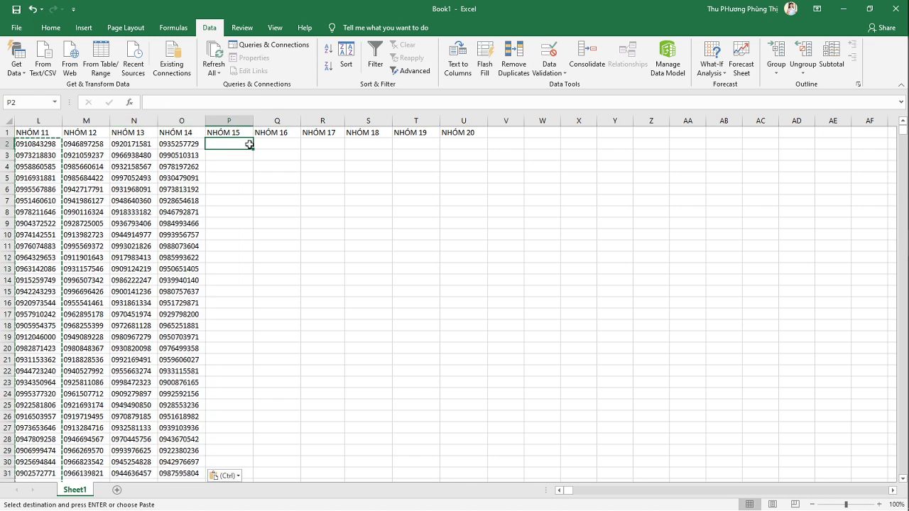
{"action": "key", "text": "ctrl+v"}
{"action": "key", "text": "Right"}
{"action": "key", "text": "ctrl+v"}
{"action": "key", "text": "ctrl+Right"}
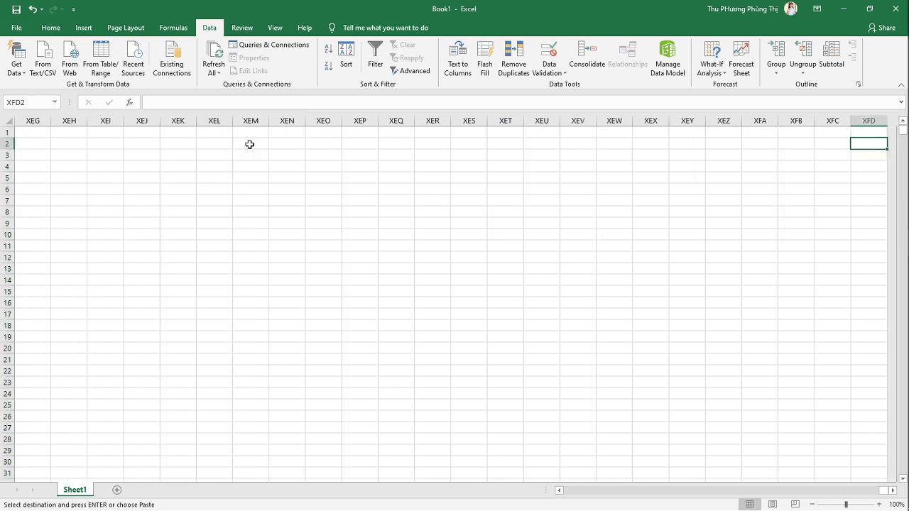
{"action": "key", "text": "ctrl+Left"}
{"action": "key", "text": "Right"}
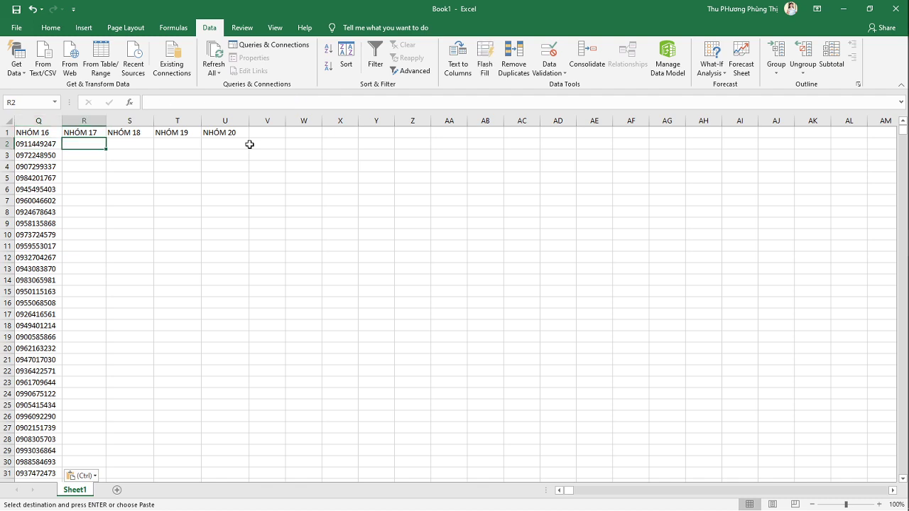
{"action": "key", "text": "ctrl+v"}
{"action": "key", "text": "Right"}
{"action": "key", "text": "ctrl+v"}
{"action": "key", "text": "Right"}
{"action": "key", "text": "ctrl+v"}
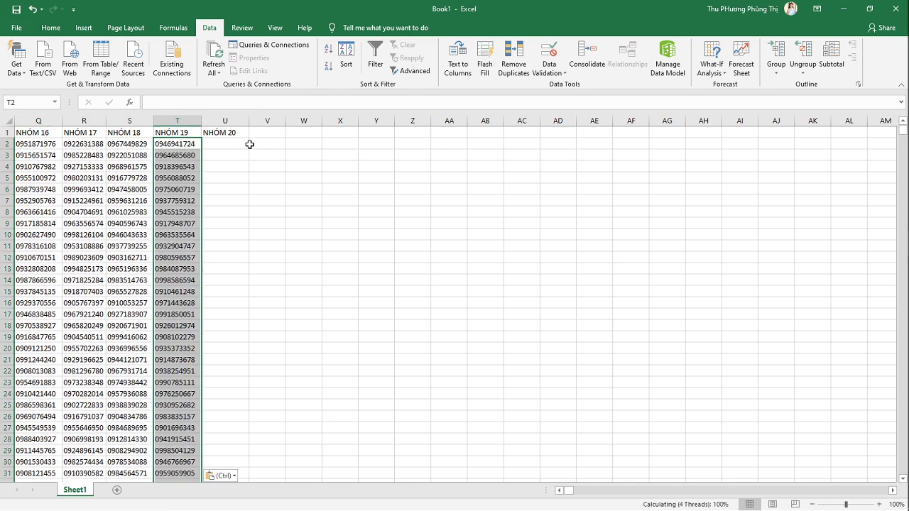
{"action": "key", "text": "Right"}
{"action": "key", "text": "ctrl+v"}
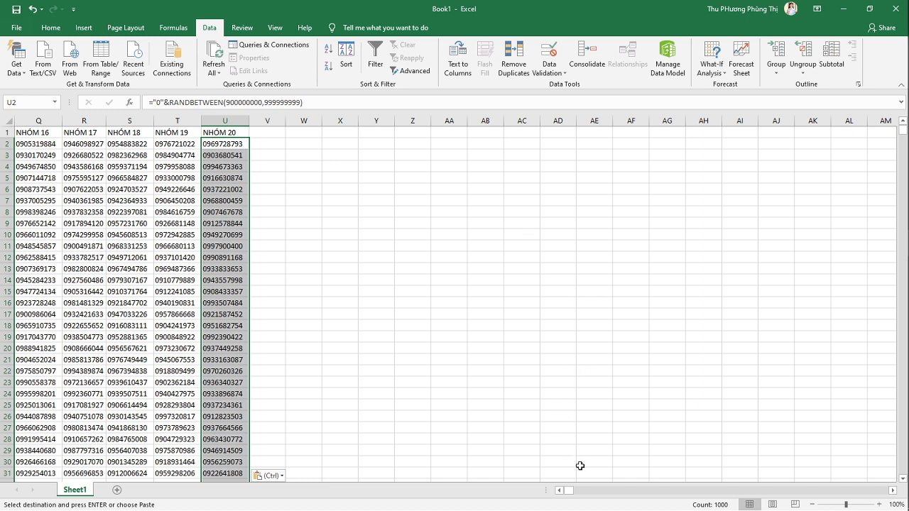
- Select and copy the B2:U1001 block of all twenty NHÓM columns
{"action": "left_click_drag", "start_coordinate": [572, 493], "coordinate": [550, 491]}
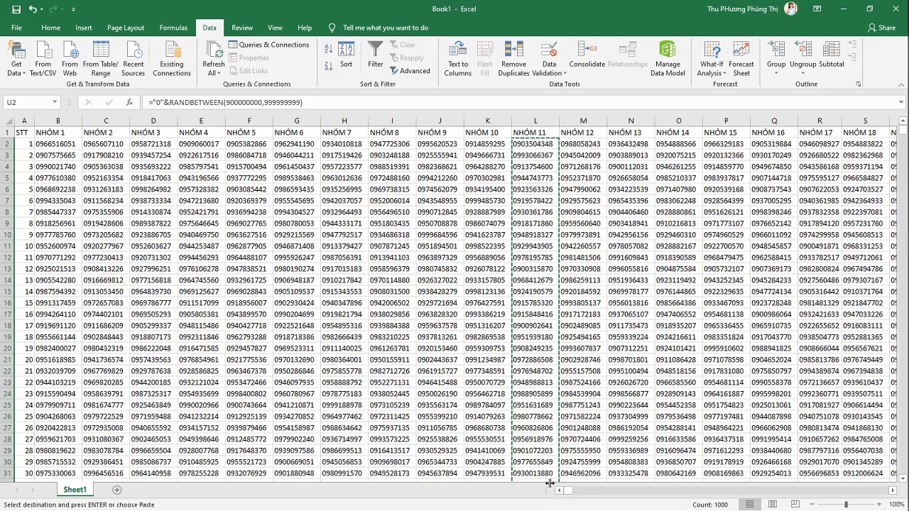
{"action": "left_click", "coordinate": [46, 142]}
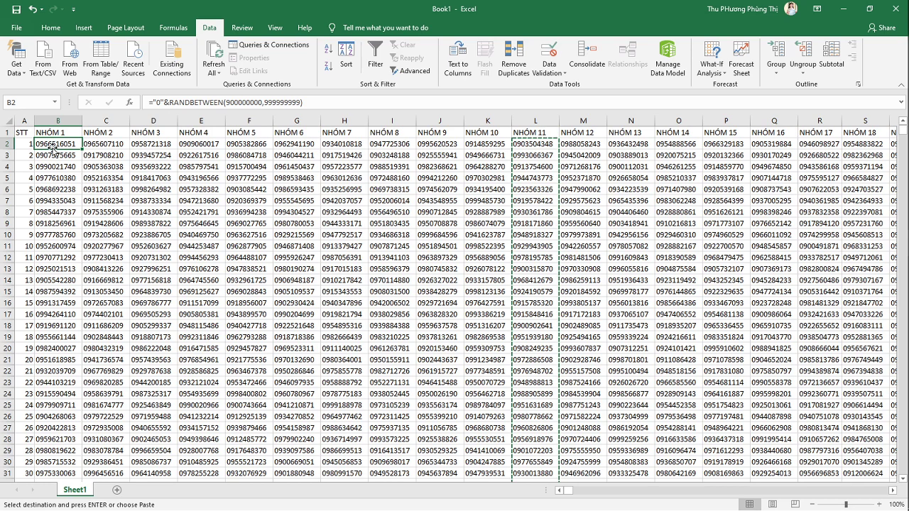
{"action": "key", "text": "ctrl+shift+Right"}
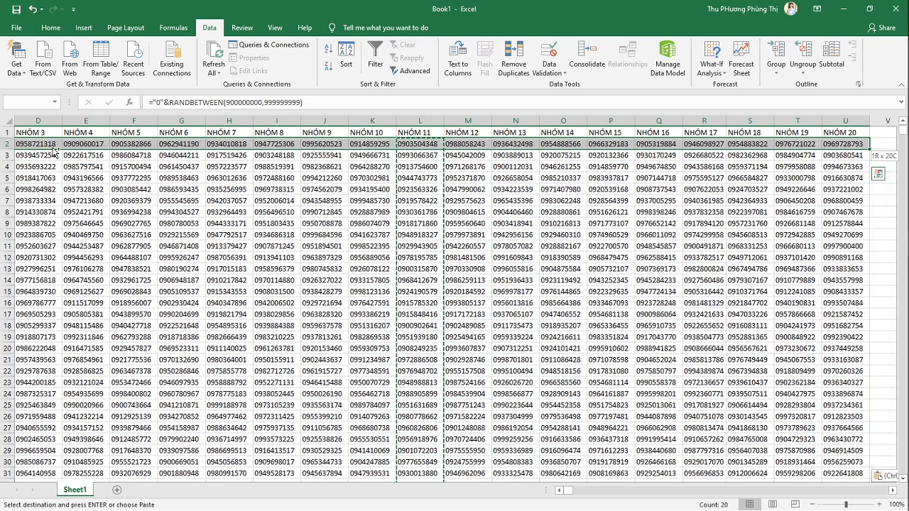
{"action": "key", "text": "ctrl+shift+Down"}
{"action": "key", "text": "ctrl+v"}
{"action": "key", "text": "ctrl+c"}
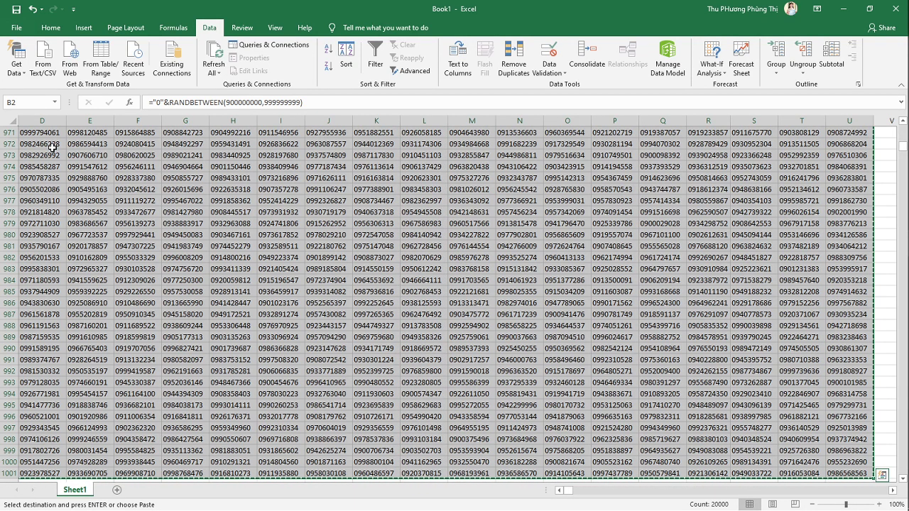
{"action": "key", "text": "ctrl+Home"}
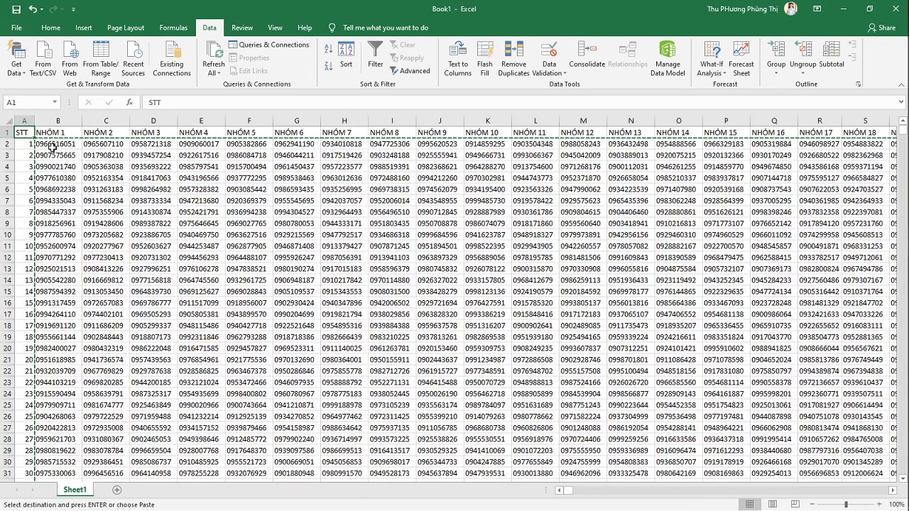
- Paste the copied block back at B2 as values only, replacing the RANDBETWEEN formulas
{"action": "left_click", "coordinate": [52, 146]}
{"action": "key", "text": "ctrl+v"}
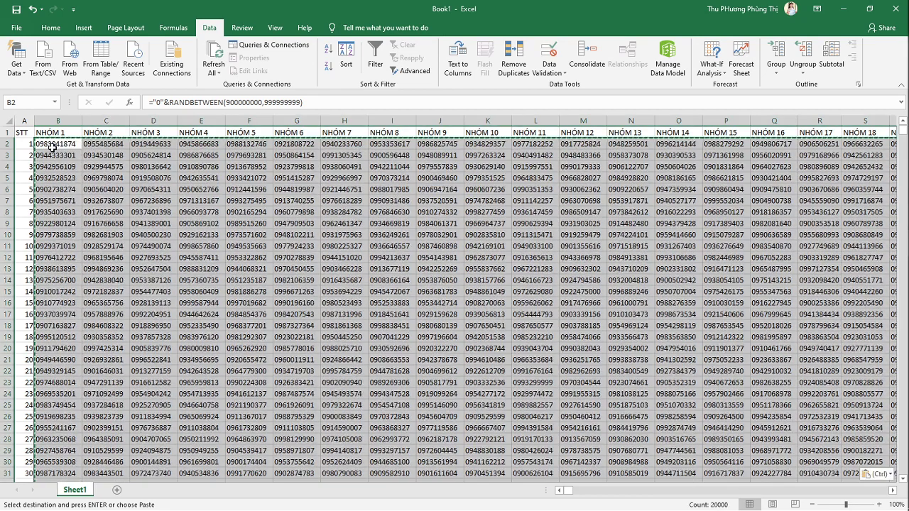
{"action": "right_click", "coordinate": [52, 147]}
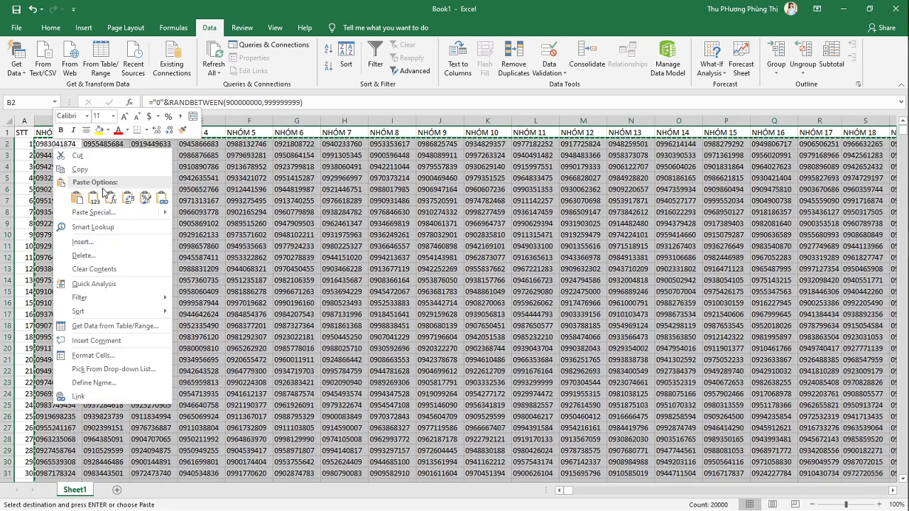
{"action": "left_click", "coordinate": [98, 195]}
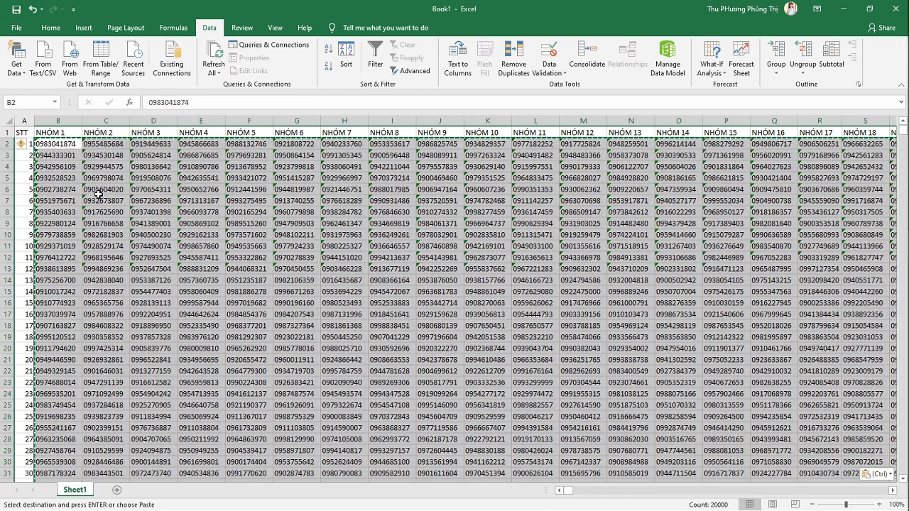
{"action": "left_click", "coordinate": [201, 269]}
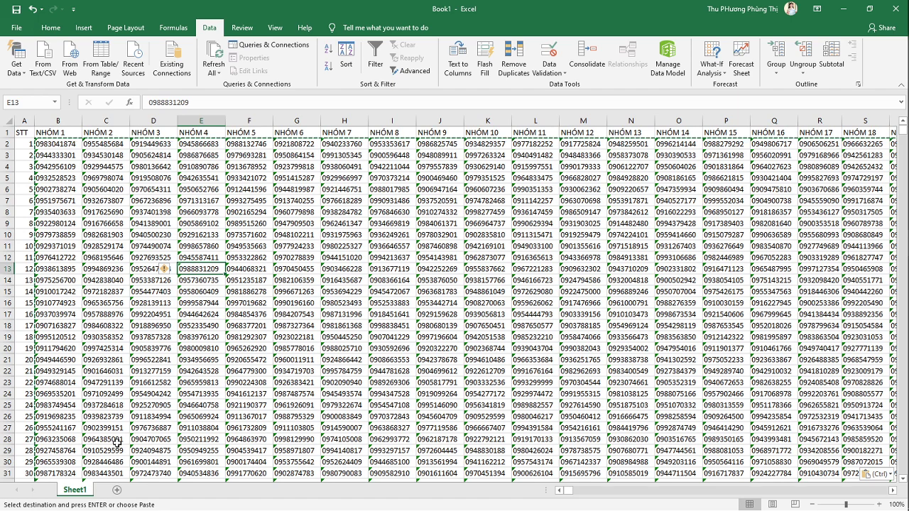
{"action": "left_click", "coordinate": [249, 325]}
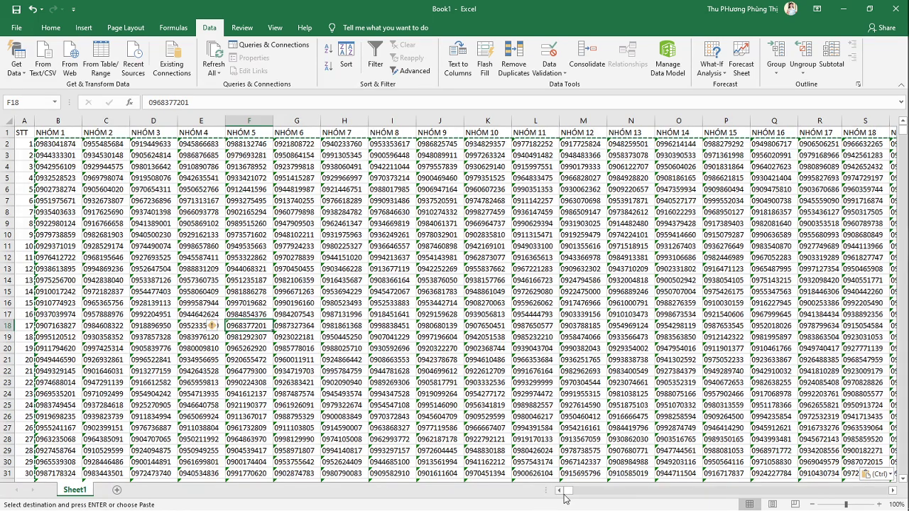
{"action": "mouse_move", "coordinate": [568, 495]}
{"action": "left_mouse_down"}
{"action": "mouse_move", "coordinate": [578, 494]}
{"action": "mouse_move", "coordinate": [565, 491]}
{"action": "left_mouse_up"}
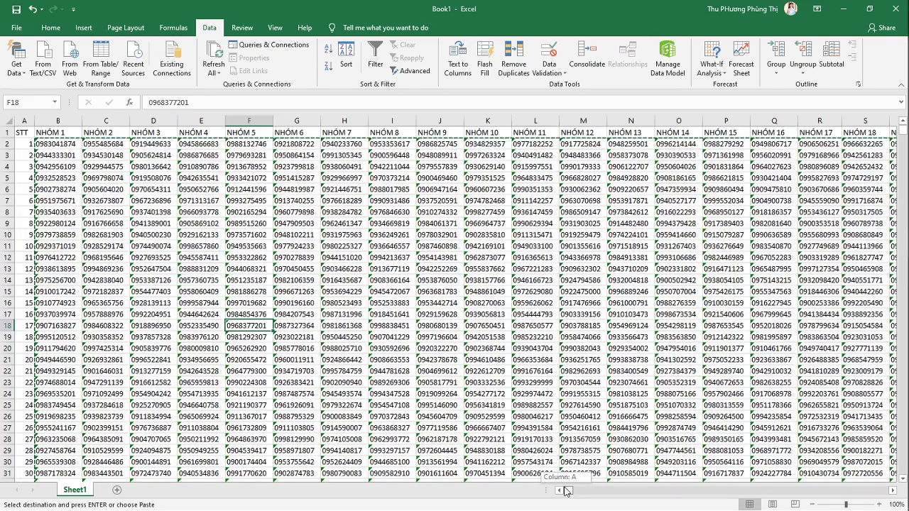
{"action": "key", "text": "Right"}
{"action": "key", "text": "Right"}
{"action": "key", "text": "Right"}
{"action": "key", "text": "Right"}
{"action": "key", "text": "Right"}
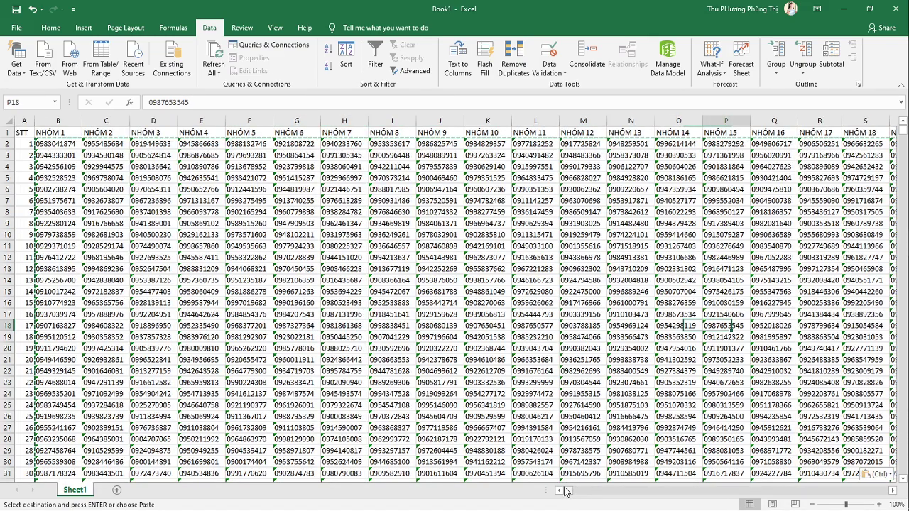
{"action": "key", "text": "Right"}
{"action": "key", "text": "Right"}
{"action": "key", "text": "Right"}
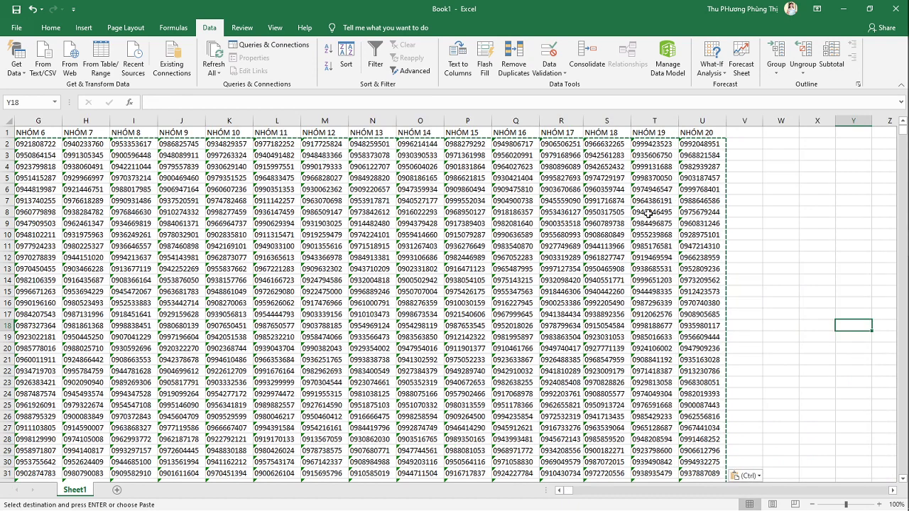
- Type the helper headings Hàng in W1 and Cột in X1
{"action": "left_click", "coordinate": [791, 131]}
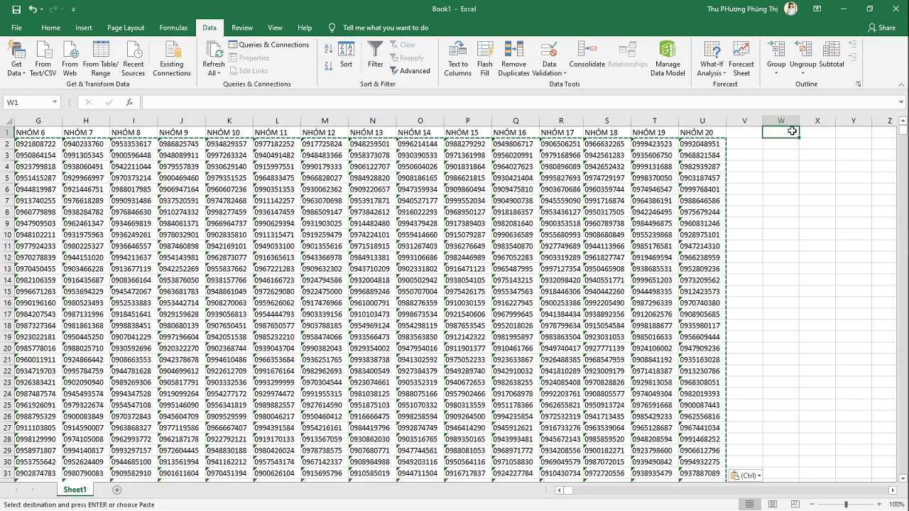
{"action": "type", "text": "h"}
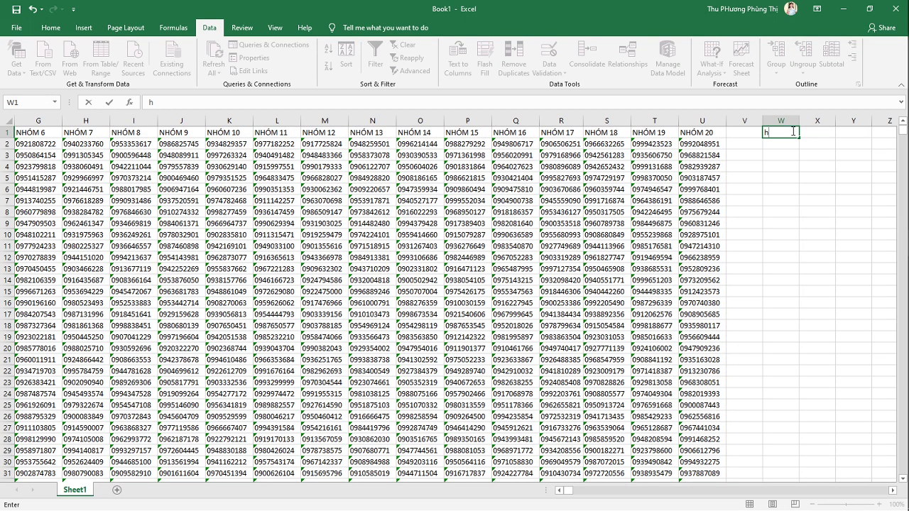
{"action": "key", "text": "BackSpace"}
{"action": "type", "text": "H"}
{"action": "type", "text": "ang"}
{"action": "key", "text": "Tab"}
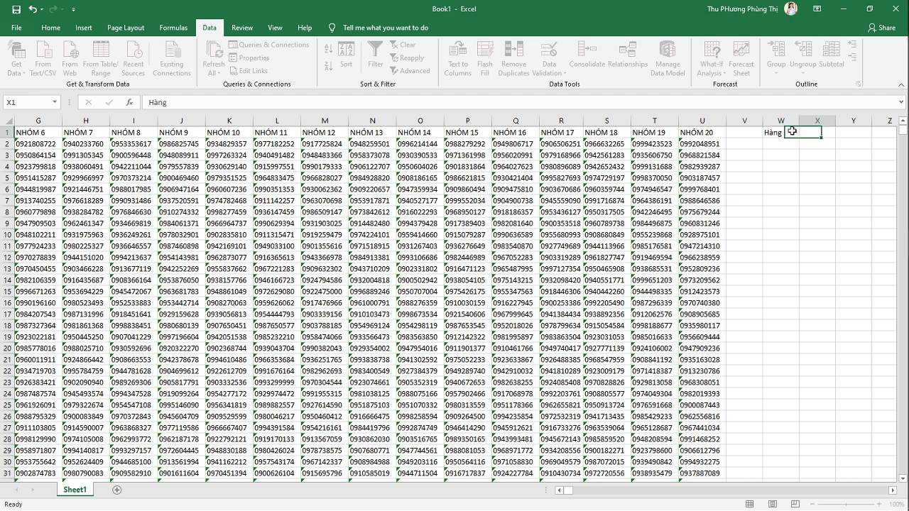
{"action": "type", "text": "Côt"}
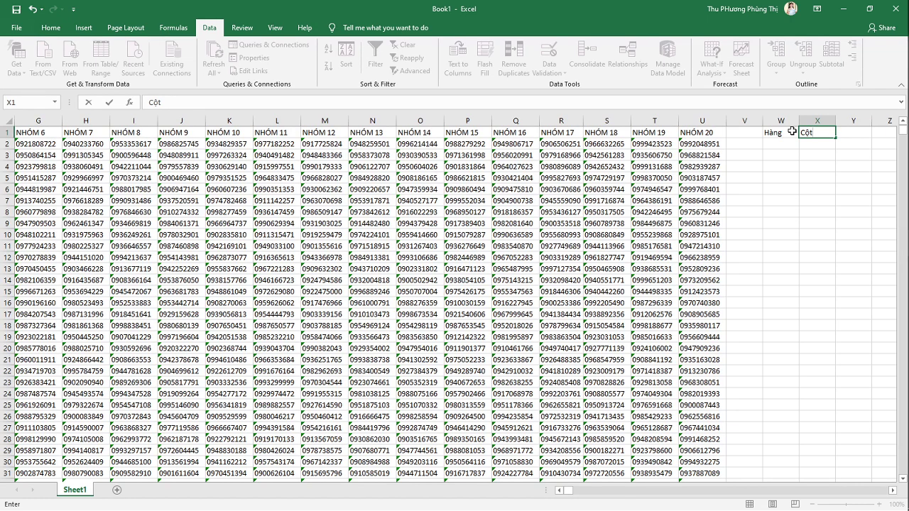
{"action": "left_click", "coordinate": [791, 143]}
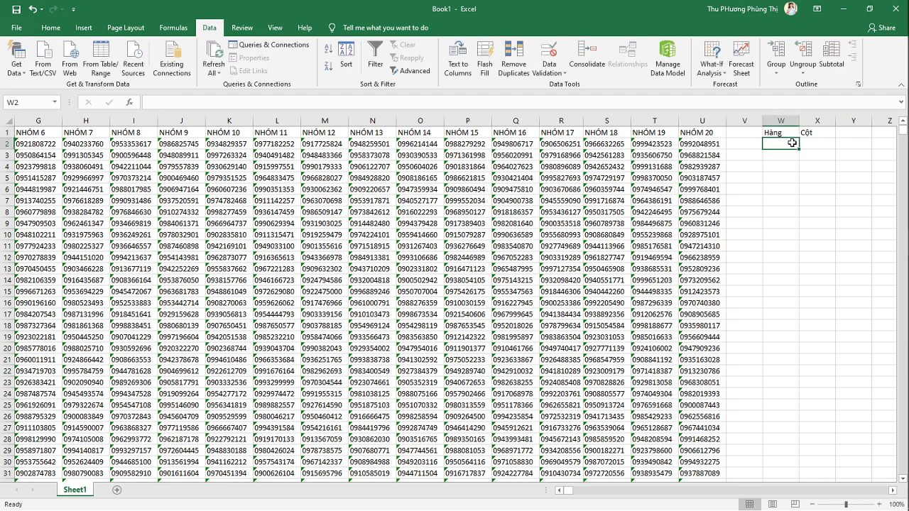
{"action": "type", "text": "1"}
- Enter 1 in W2 and begin an IF formula in W3 that references W2
{"action": "double_click", "coordinate": [792, 143]}
{"action": "key", "text": "Return"}
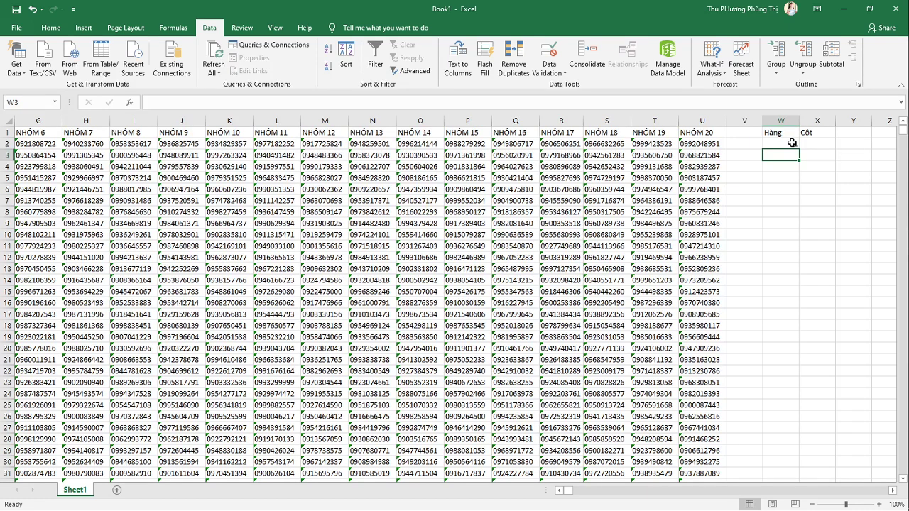
{"action": "type", "text": "="}
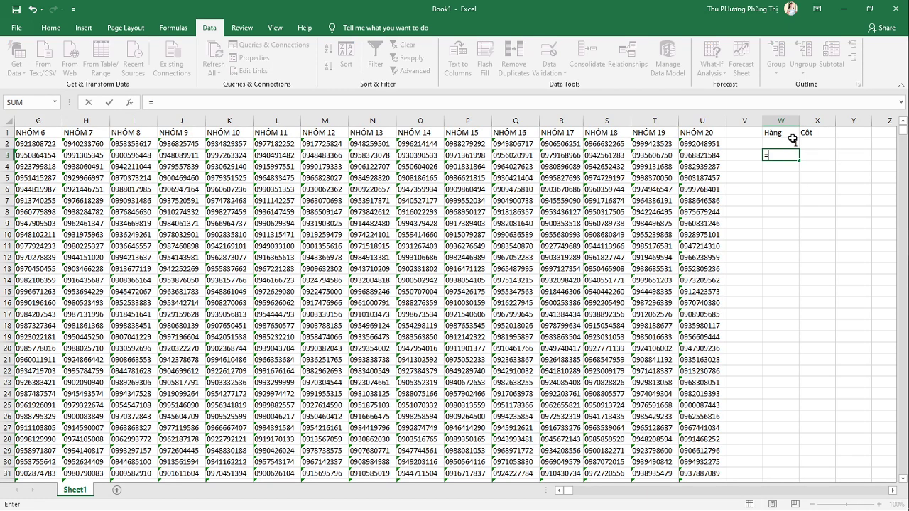
{"action": "type", "text": "if"}
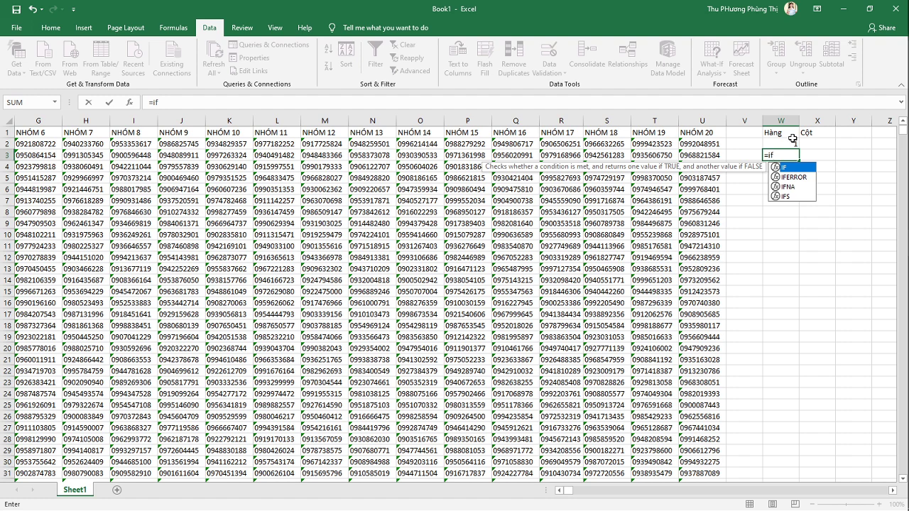
{"action": "left_click", "coordinate": [791, 143]}
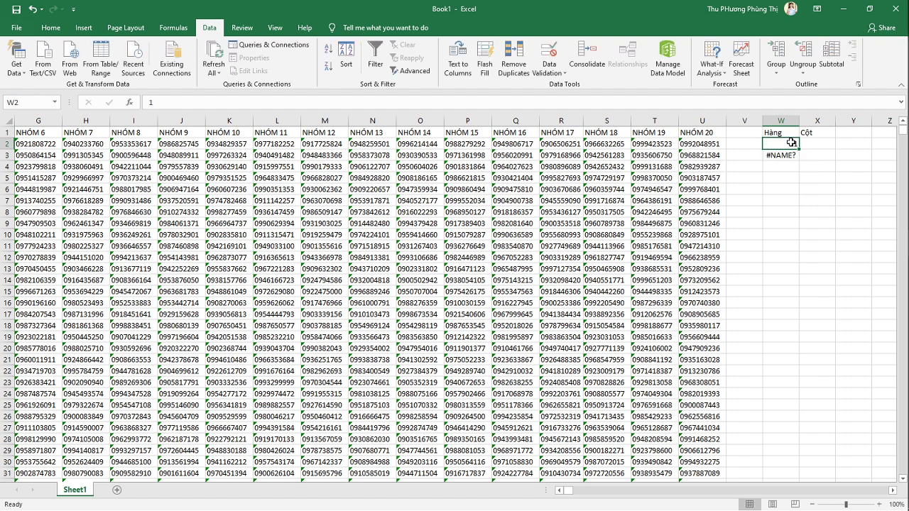
{"action": "left_click", "coordinate": [787, 157]}
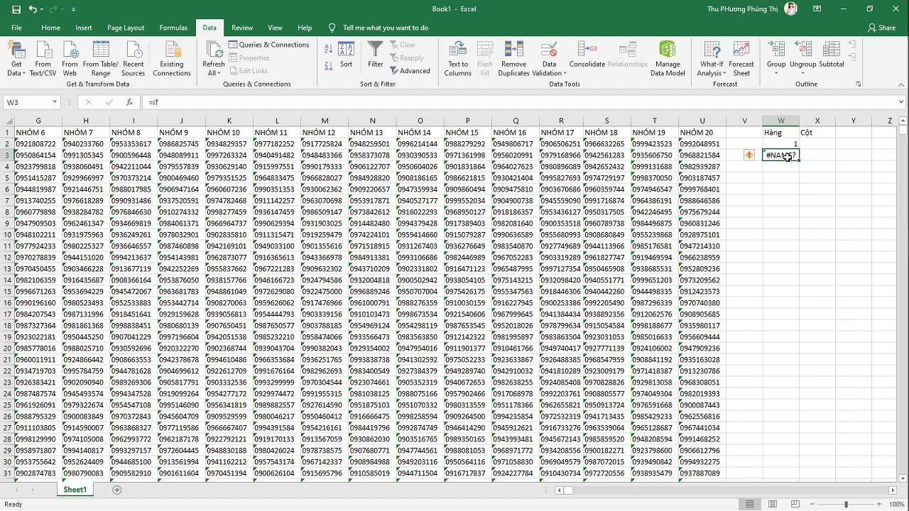
{"action": "left_click", "coordinate": [628, 102]}
{"action": "type", "text": "9"}
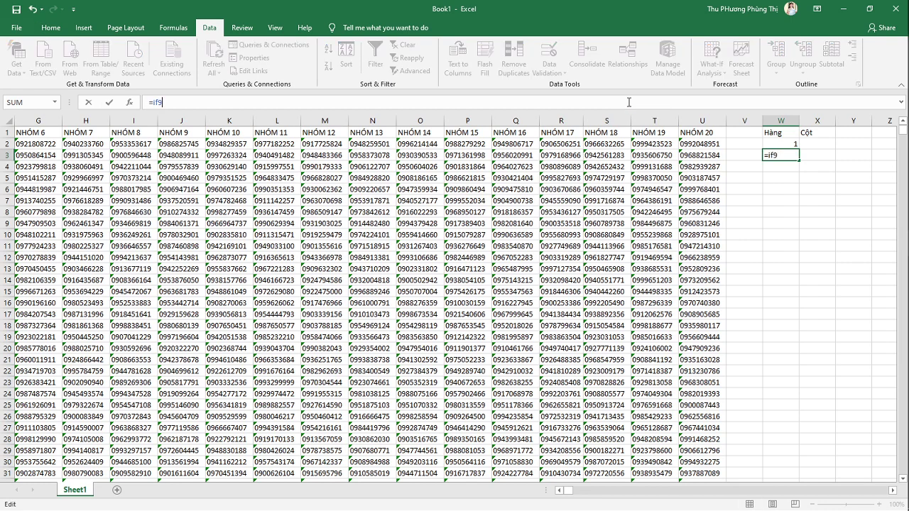
{"action": "key", "text": "BackSpace"}
- Complete W3's formula as =IF(W2=1000,1,W2+1) so it displays 2
{"action": "type", "text": "("}
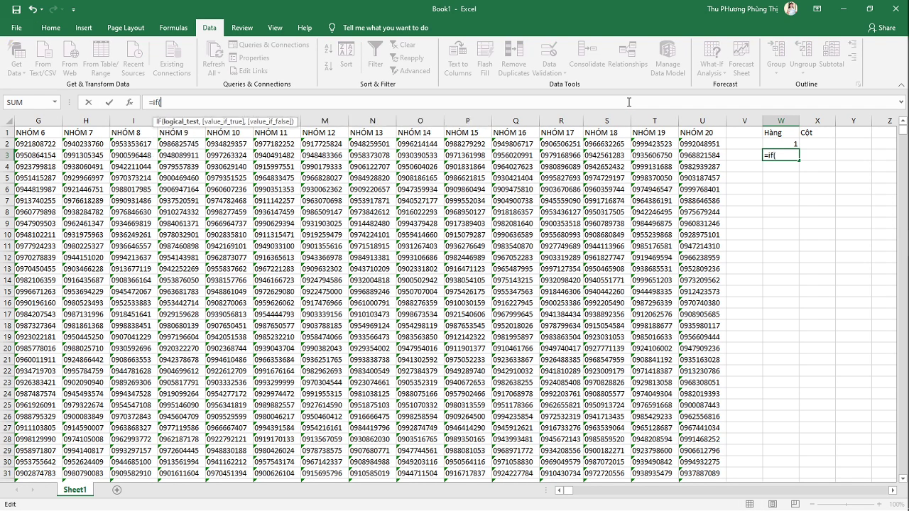
{"action": "left_click", "coordinate": [780, 144]}
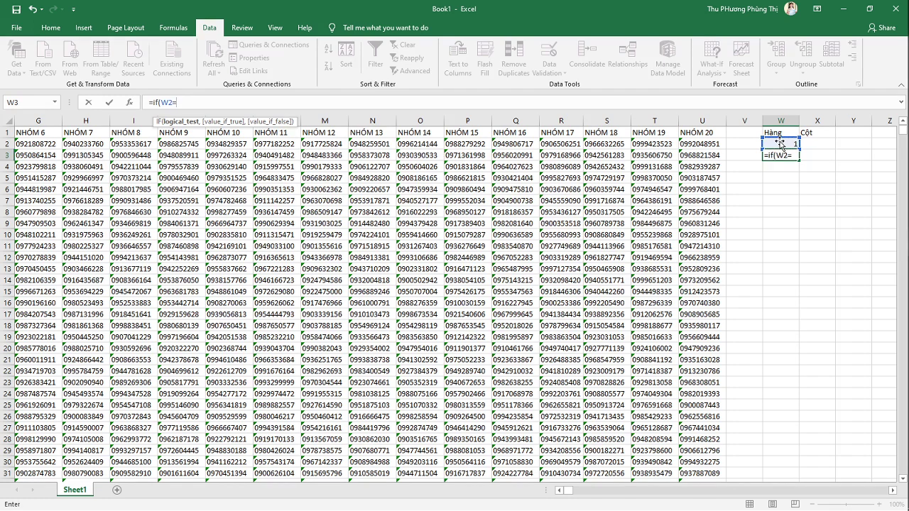
{"action": "type", "text": "1000"}
{"action": "type", "text": ","}
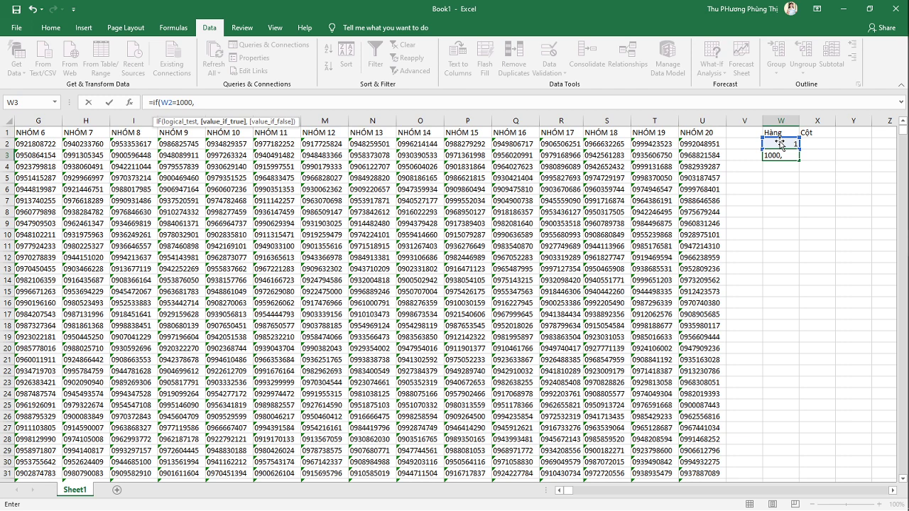
{"action": "type", "text": "1"}
{"action": "type", "text": ","}
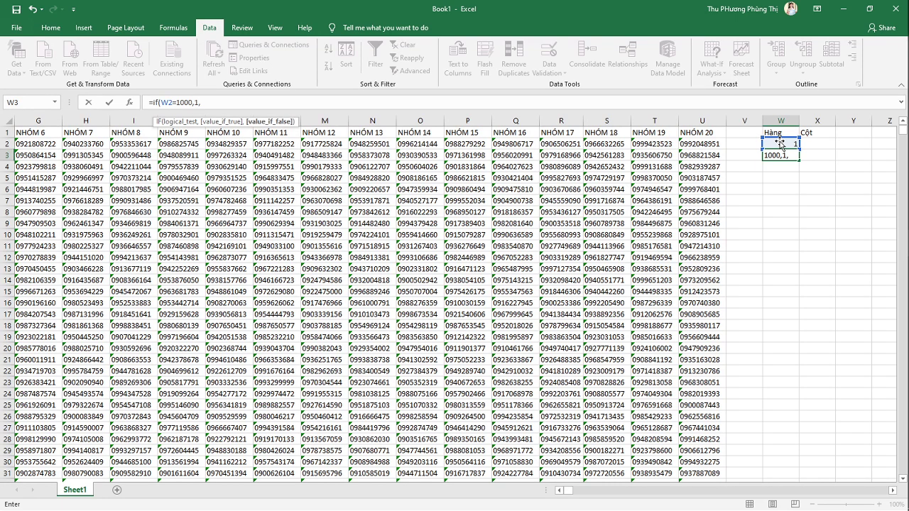
{"action": "left_click", "coordinate": [792, 142]}
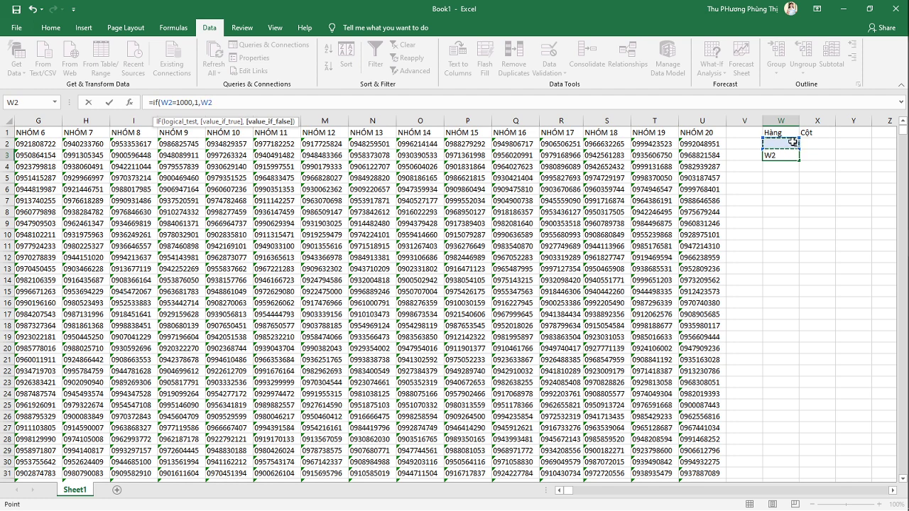
{"action": "type", "text": "+1"}
{"action": "type", "text": ")"}
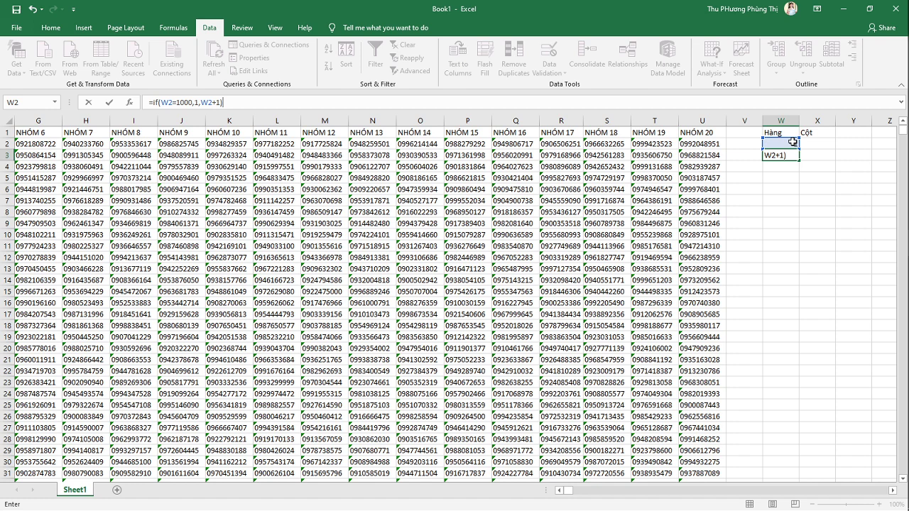
{"action": "key", "text": "Return"}
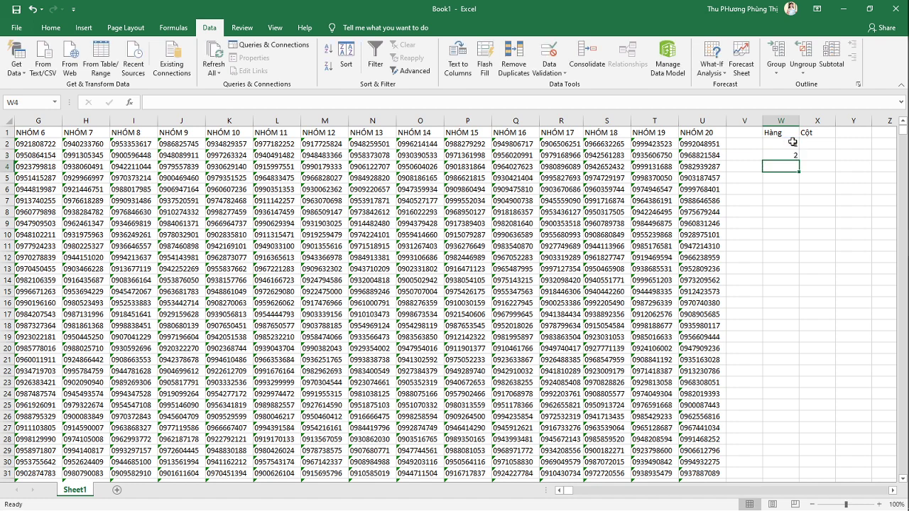
{"action": "left_click", "coordinate": [791, 155]}
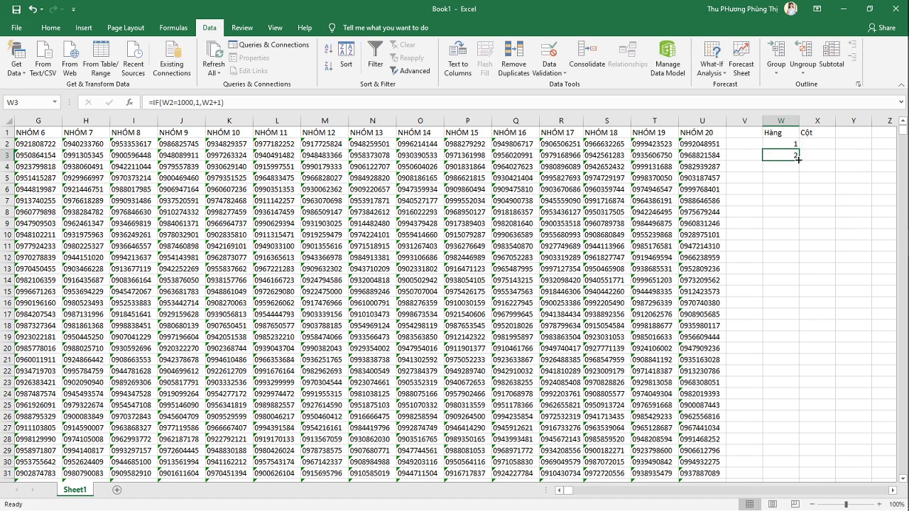
- Fill W3's Hàng counter formula down column W to row 20001, cycling 1–1000
{"action": "left_click", "coordinate": [798, 160]}
{"action": "mouse_move", "coordinate": [798, 162]}
{"action": "left_mouse_down"}
{"action": "mouse_move", "coordinate": [856, 509]}
{"action": "mouse_move", "coordinate": [793, 506]}
{"action": "left_mouse_up"}
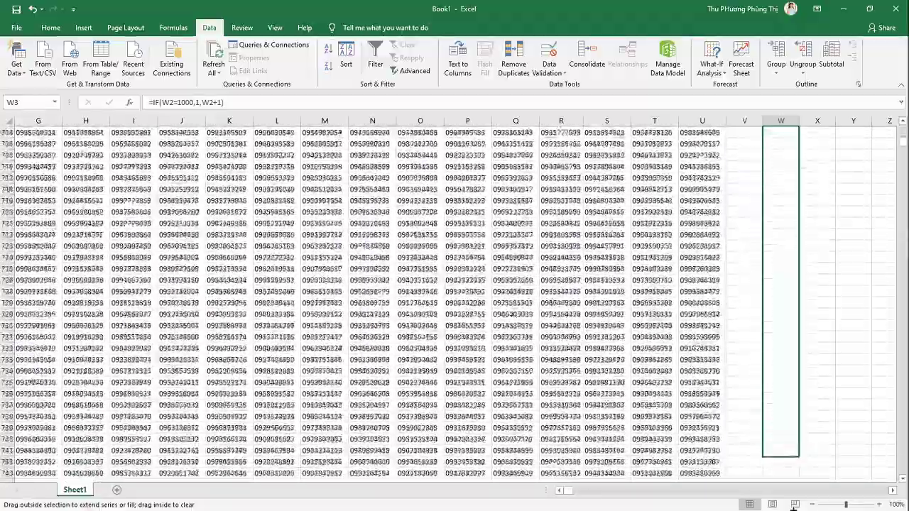
{"action": "left_click_drag", "start_coordinate": [791, 507], "coordinate": [792, 507]}
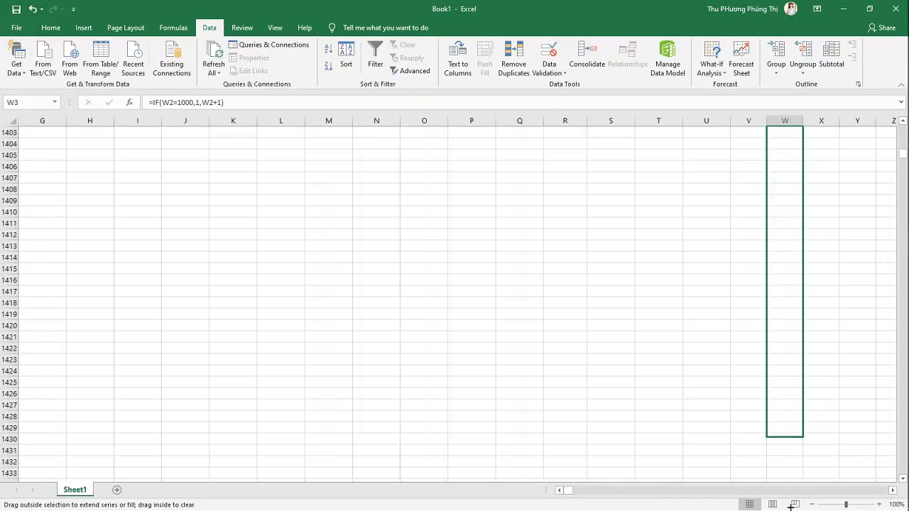
{"action": "left_click_drag", "start_coordinate": [790, 507], "coordinate": [794, 508]}
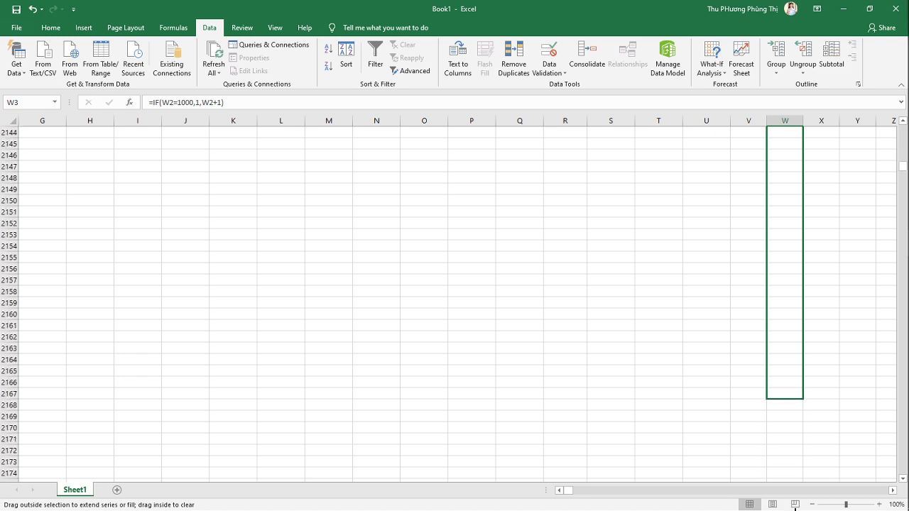
{"action": "left_click_drag", "start_coordinate": [798, 508], "coordinate": [802, 506]}
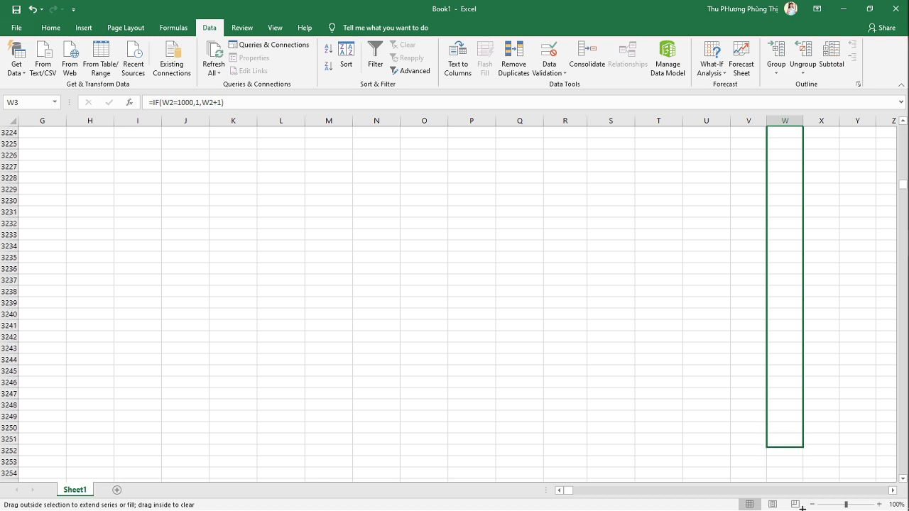
{"action": "left_click_drag", "start_coordinate": [802, 507], "coordinate": [801, 509]}
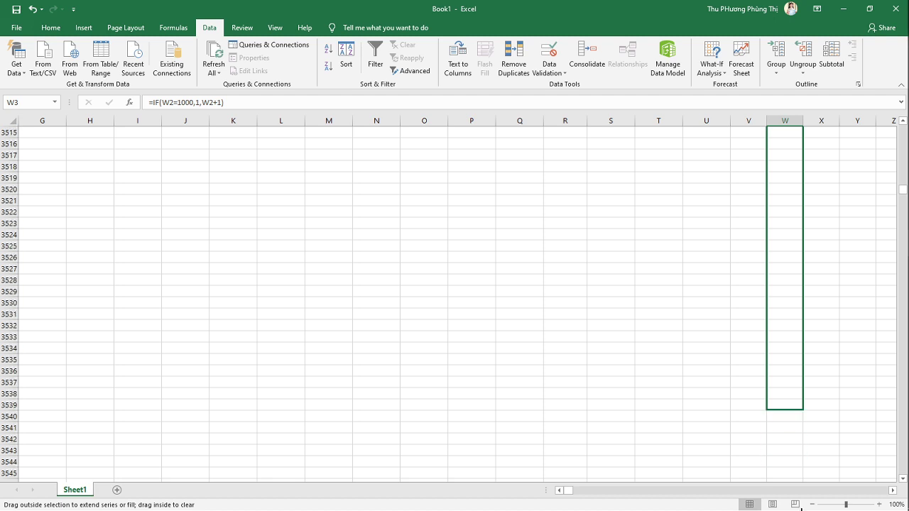
{"action": "left_click_drag", "start_coordinate": [801, 508], "coordinate": [802, 508]}
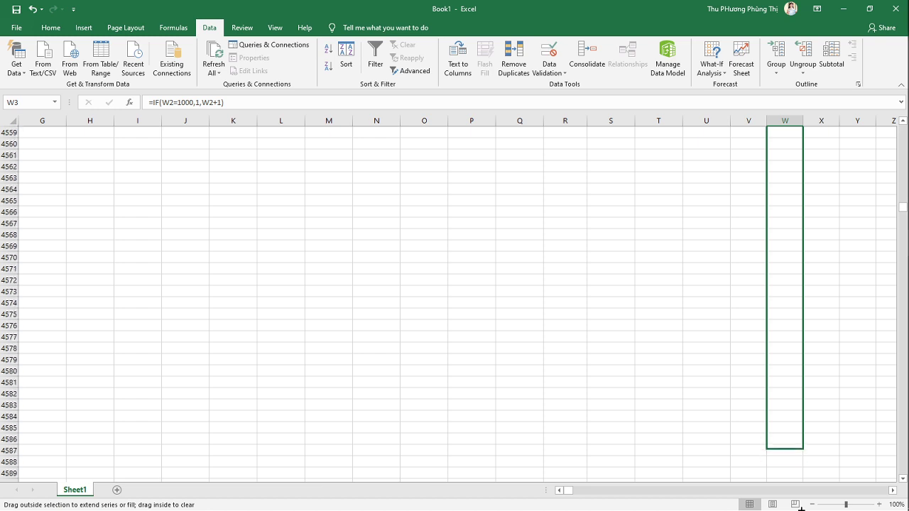
{"action": "left_click_drag", "start_coordinate": [801, 508], "coordinate": [801, 508]}
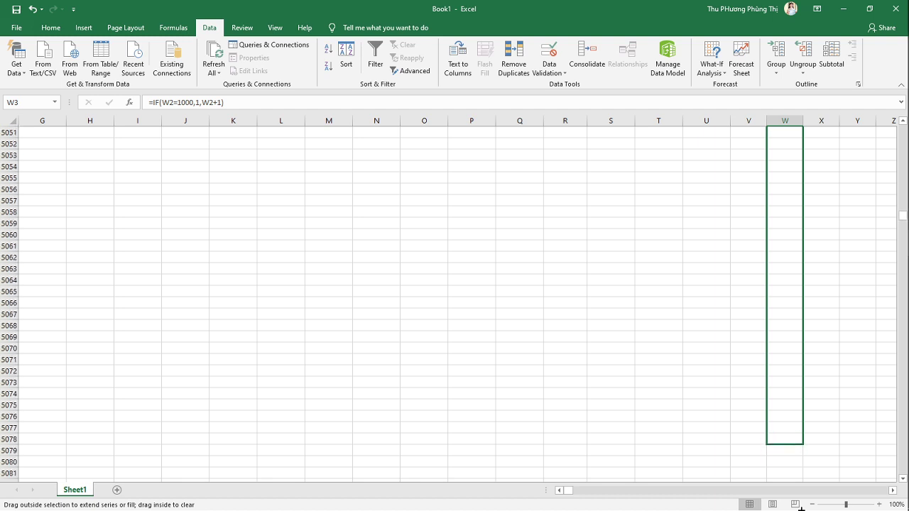
{"action": "left_click_drag", "start_coordinate": [802, 508], "coordinate": [801, 508]}
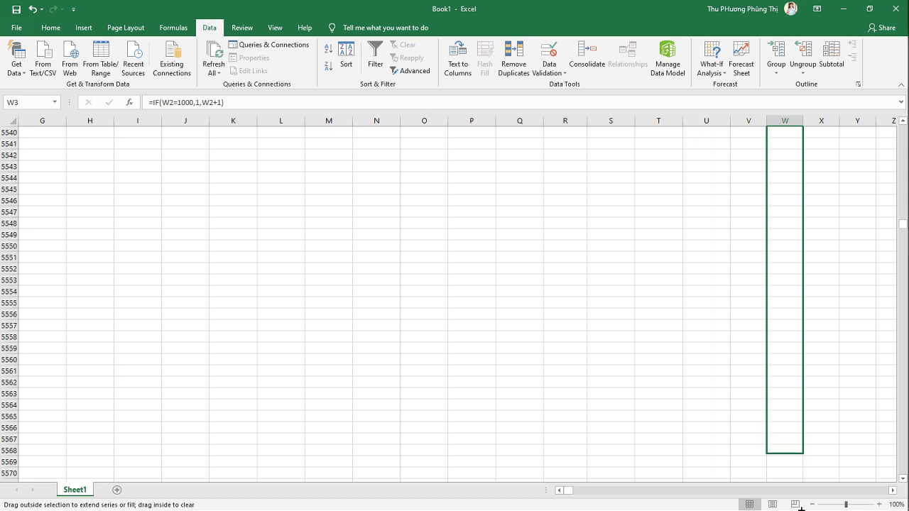
{"action": "left_click_drag", "start_coordinate": [801, 508], "coordinate": [801, 508]}
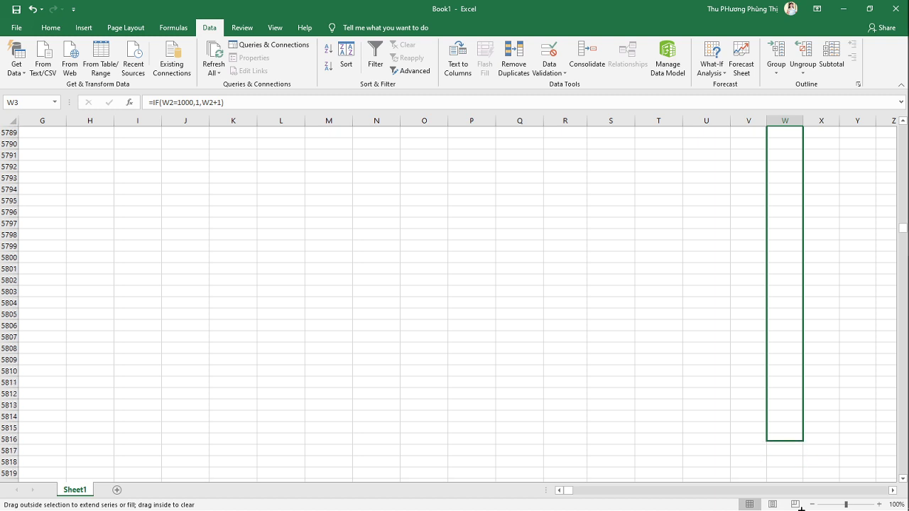
{"action": "left_click_drag", "start_coordinate": [801, 508], "coordinate": [826, 508]}
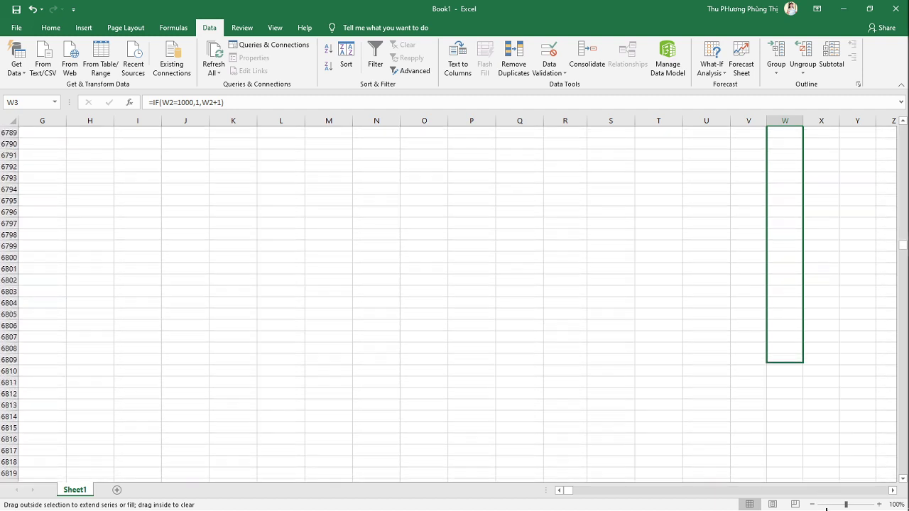
{"action": "left_click_drag", "start_coordinate": [826, 509], "coordinate": [821, 501]}
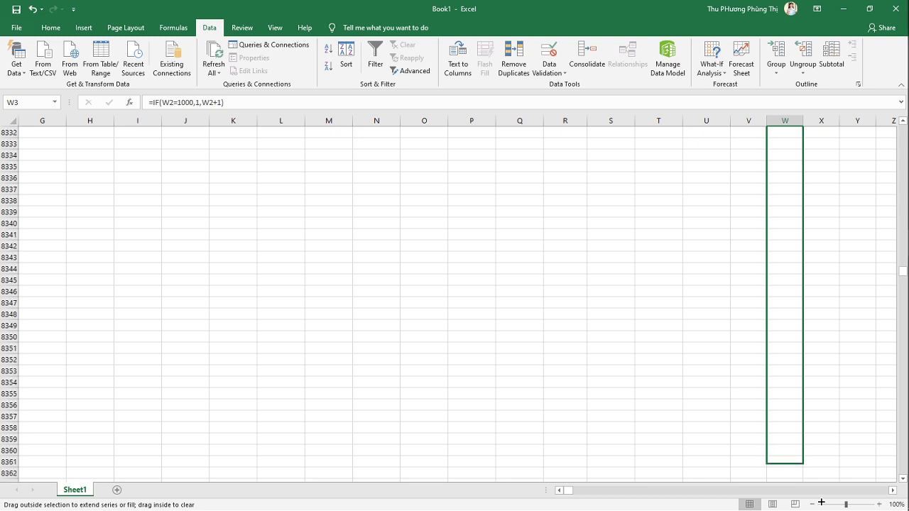
{"action": "mouse_move", "coordinate": [821, 502]}
{"action": "left_mouse_down"}
{"action": "mouse_move", "coordinate": [795, 506]}
{"action": "mouse_move", "coordinate": [803, 508]}
{"action": "mouse_move", "coordinate": [811, 374]}
{"action": "left_mouse_up"}
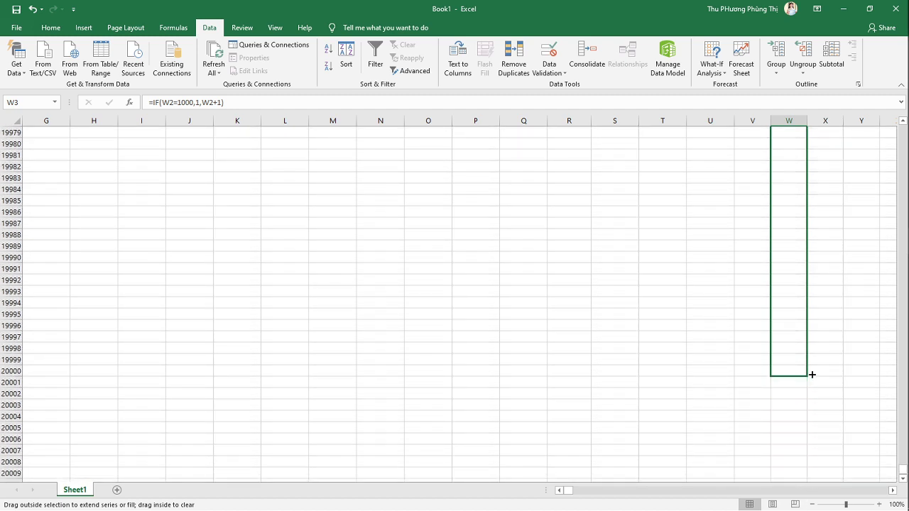
{"action": "mouse_move", "coordinate": [812, 374]}
{"action": "left_mouse_down"}
{"action": "mouse_move", "coordinate": [805, 347]}
{"action": "mouse_move", "coordinate": [800, 377]}
{"action": "left_mouse_up"}
{"action": "left_click_drag", "start_coordinate": [800, 377], "coordinate": [797, 380]}
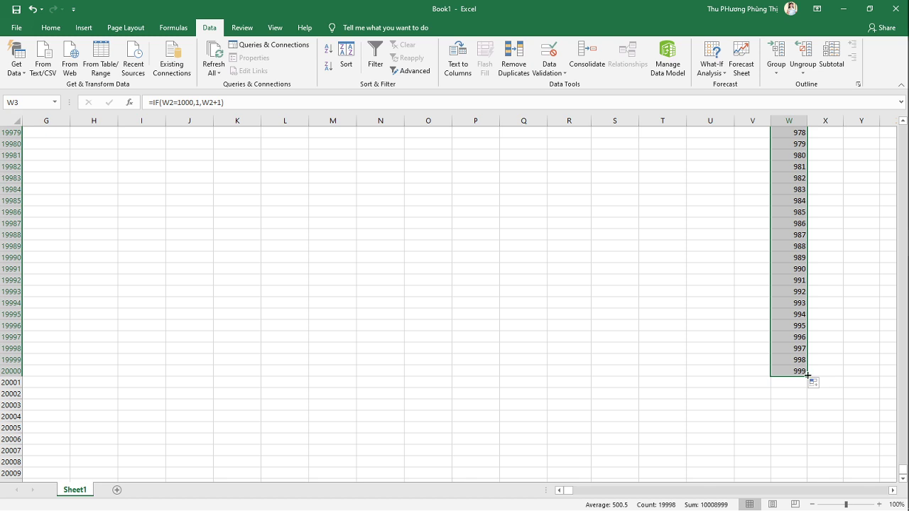
{"action": "left_click_drag", "start_coordinate": [807, 377], "coordinate": [807, 387]}
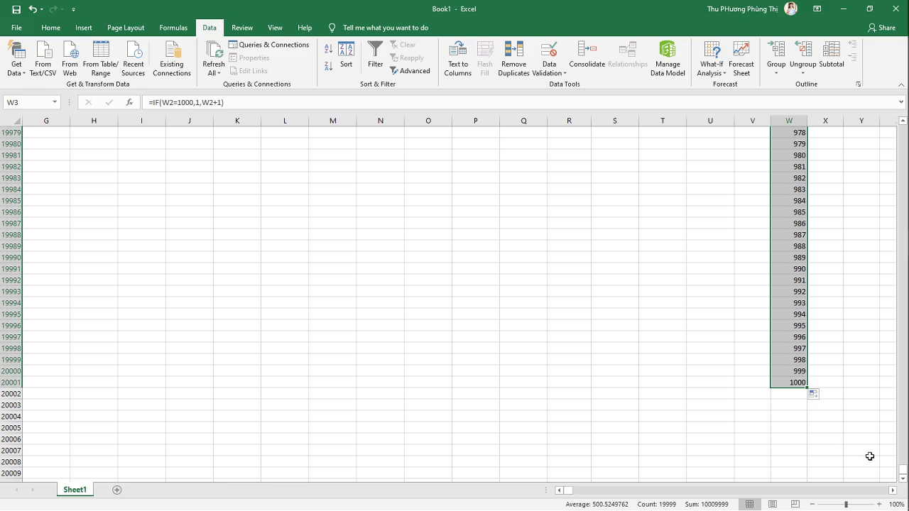
- Scroll back to the top of Sheet1 and select cells X2, then Y2
{"action": "left_click", "coordinate": [902, 471]}
{"action": "left_click_drag", "start_coordinate": [902, 471], "coordinate": [876, 142]}
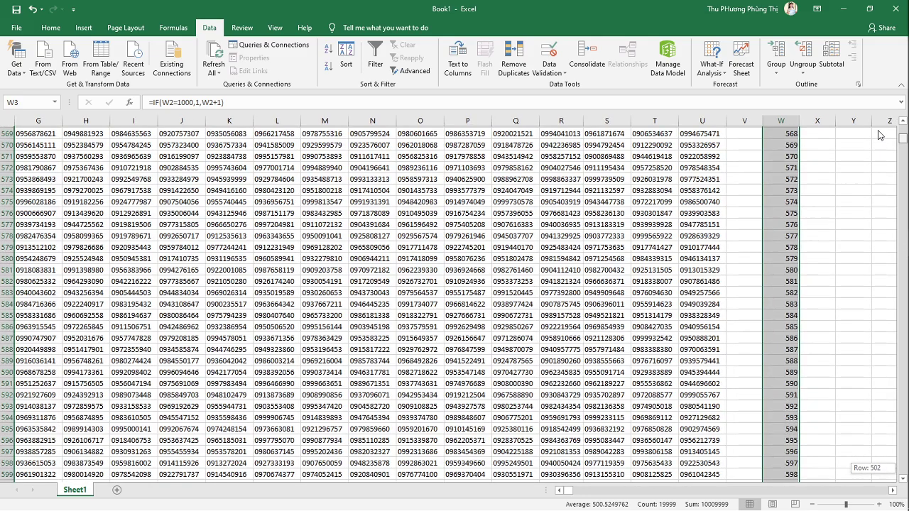
{"action": "left_click_drag", "start_coordinate": [876, 142], "coordinate": [884, 112]}
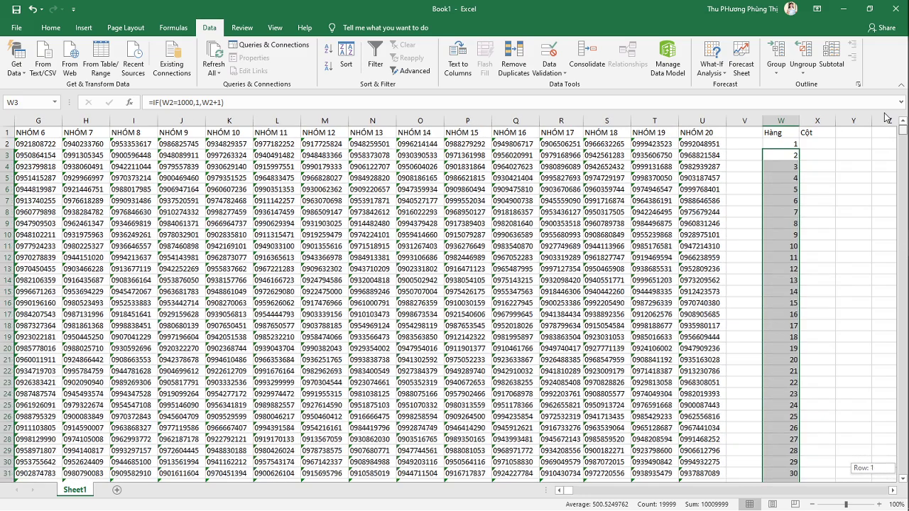
{"action": "left_click", "coordinate": [821, 142]}
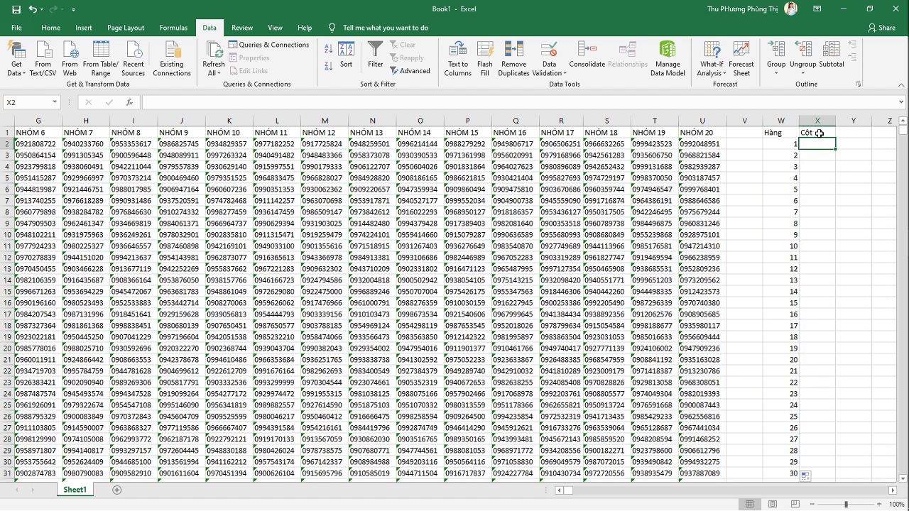
{"action": "left_click", "coordinate": [846, 145]}
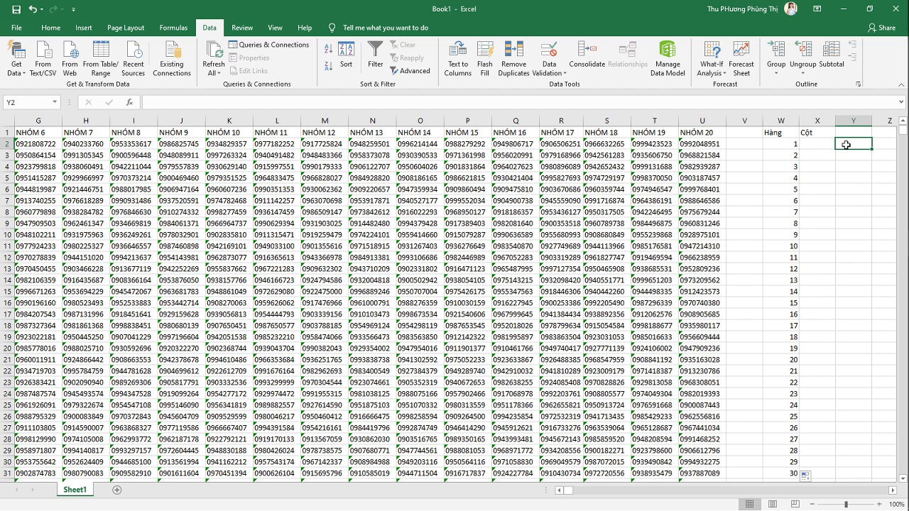
- Enter 1 in Y2, then check the Hàng counter formula in W3
{"action": "type", "text": "1"}
{"action": "key", "text": "Return"}
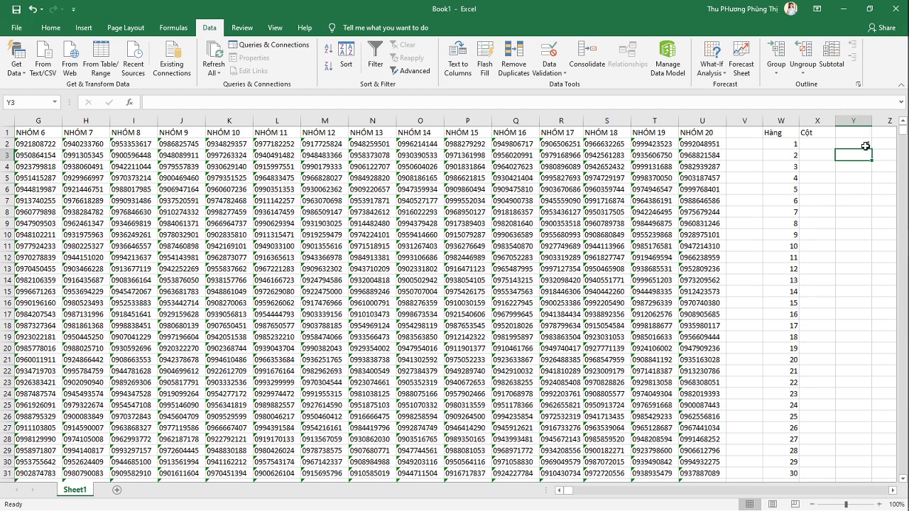
{"action": "left_click", "coordinate": [857, 176]}
{"action": "left_click", "coordinate": [856, 154]}
{"action": "left_click", "coordinate": [816, 155]}
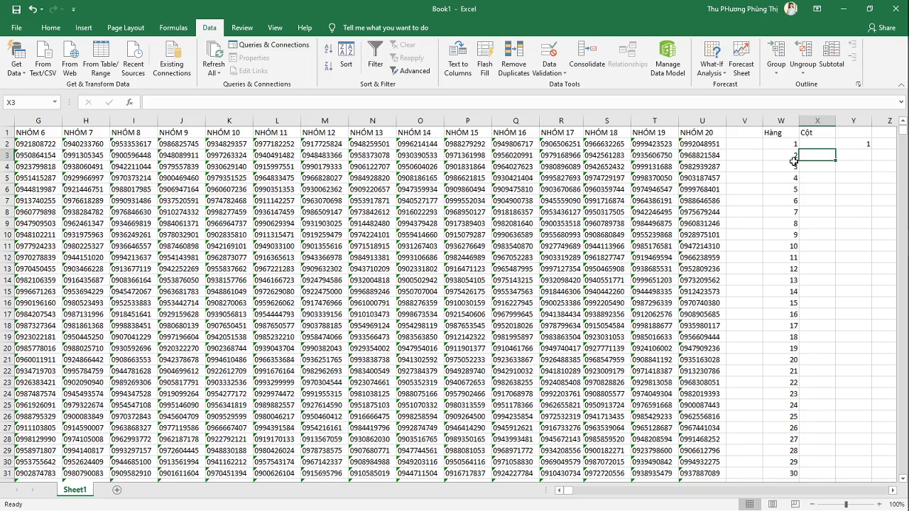
{"action": "left_click", "coordinate": [793, 158]}
{"action": "key", "text": "ctrl+Up"}
{"action": "left_click", "coordinate": [792, 156]}
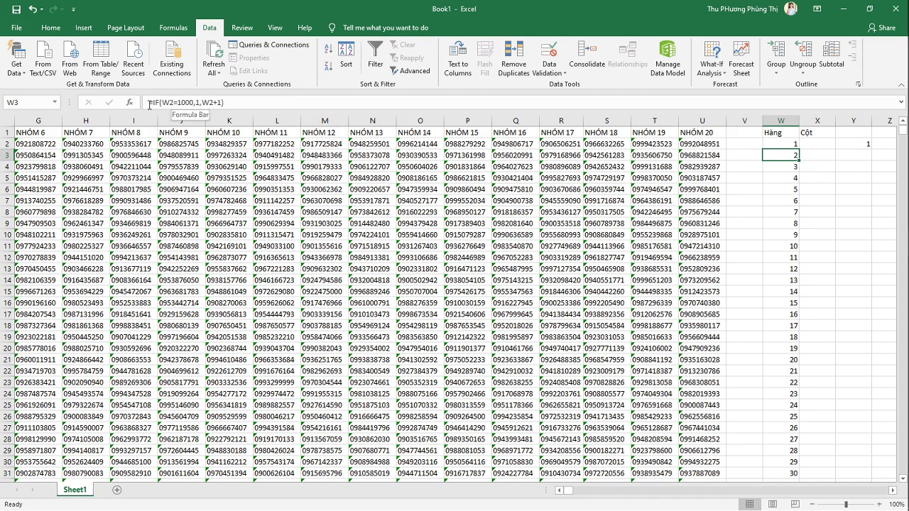
{"action": "left_click", "coordinate": [869, 157]}
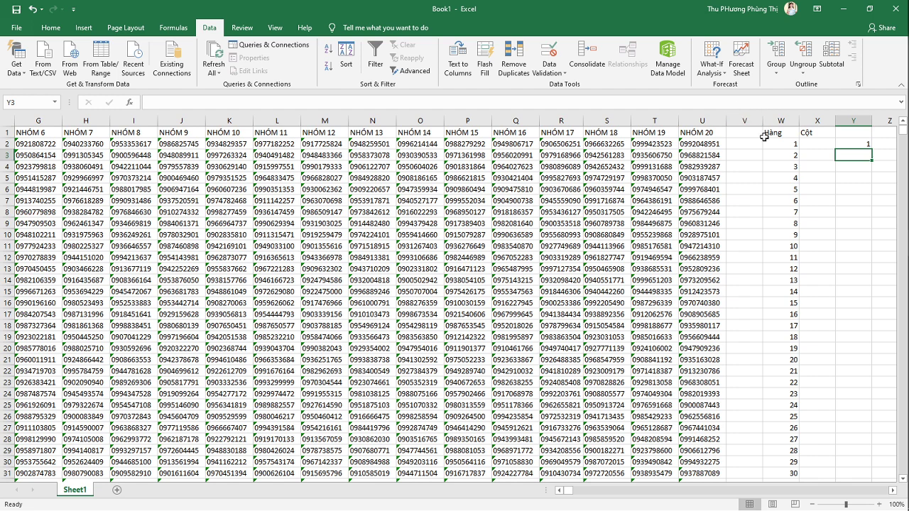
{"action": "left_click", "coordinate": [781, 155]}
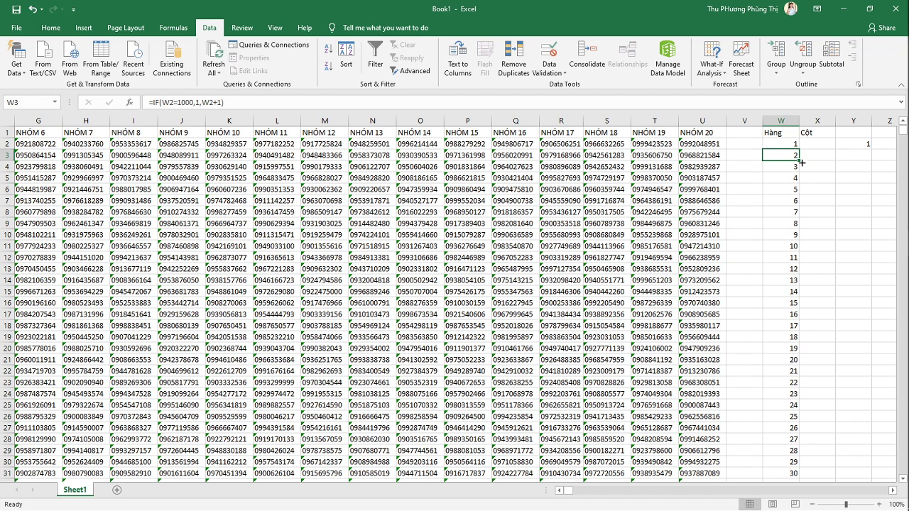
{"action": "left_click_drag", "start_coordinate": [799, 160], "coordinate": [852, 158]}
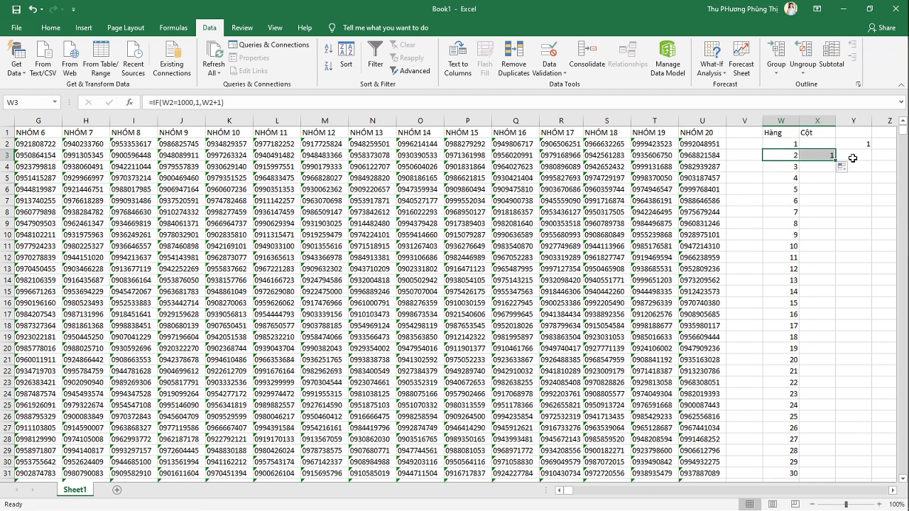
{"action": "left_click", "coordinate": [852, 158]}
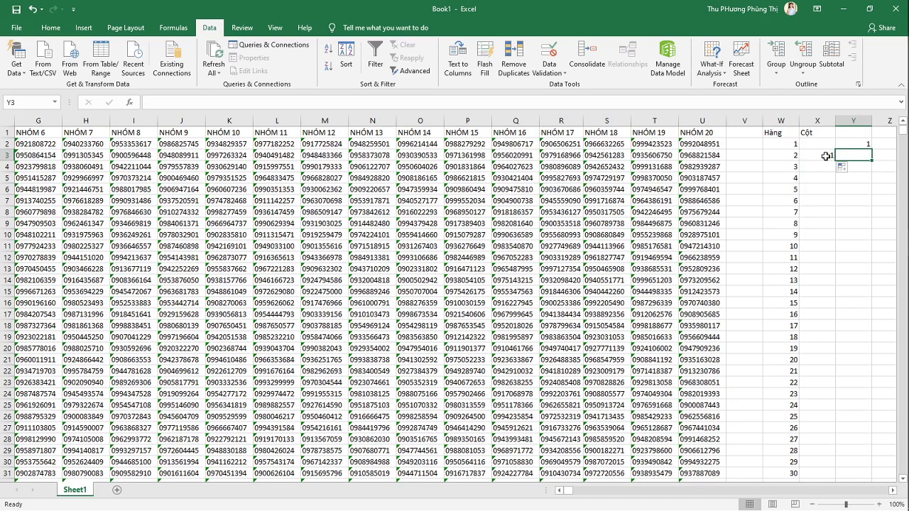
{"action": "left_click", "coordinate": [770, 152]}
{"action": "left_click_drag", "start_coordinate": [799, 160], "coordinate": [867, 159]}
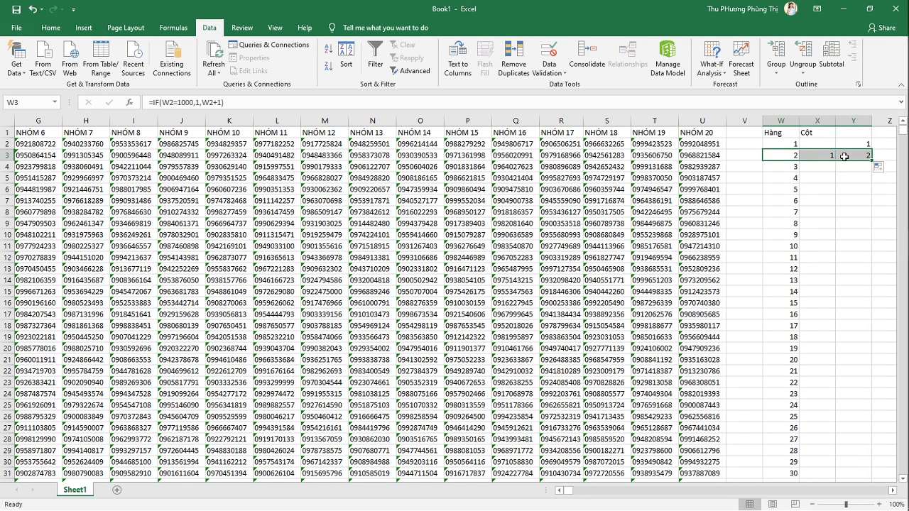
{"action": "left_click", "coordinate": [850, 155]}
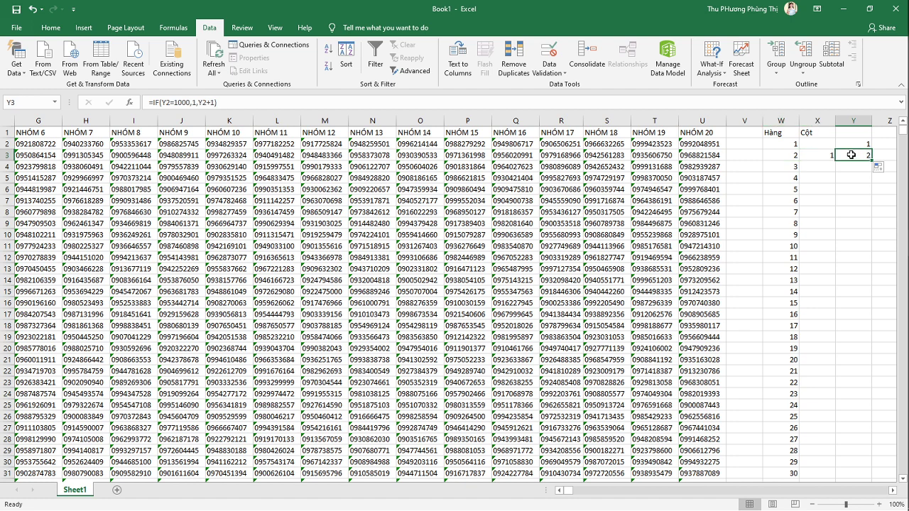
{"action": "left_click", "coordinate": [827, 156]}
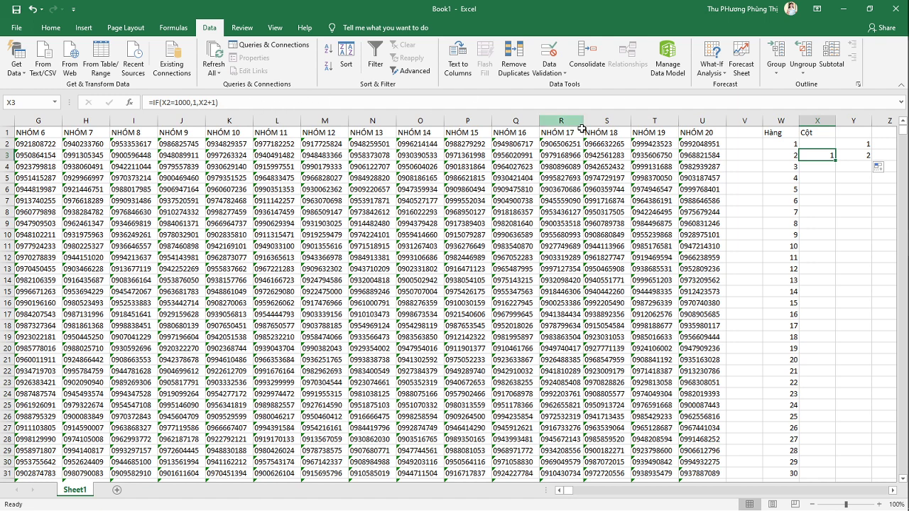
{"action": "left_click", "coordinate": [845, 184]}
{"action": "left_click", "coordinate": [863, 153]}
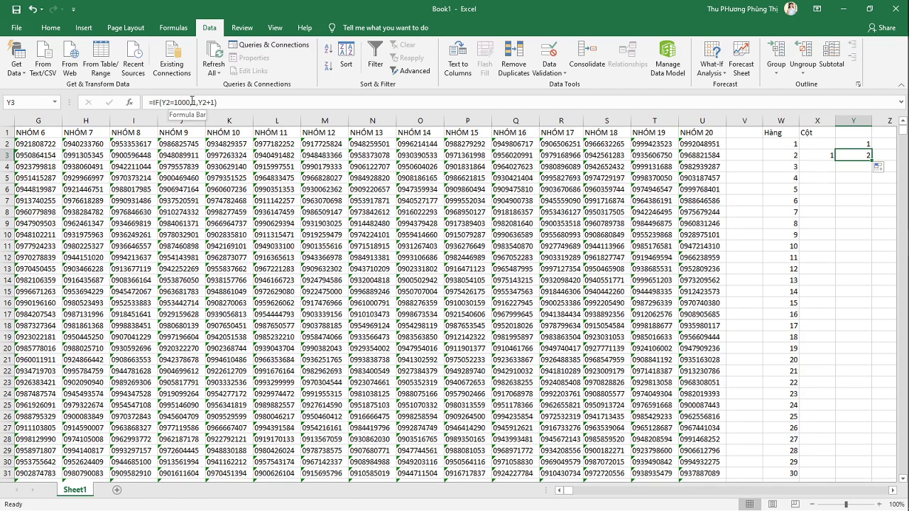
{"action": "left_click", "coordinate": [795, 189]}
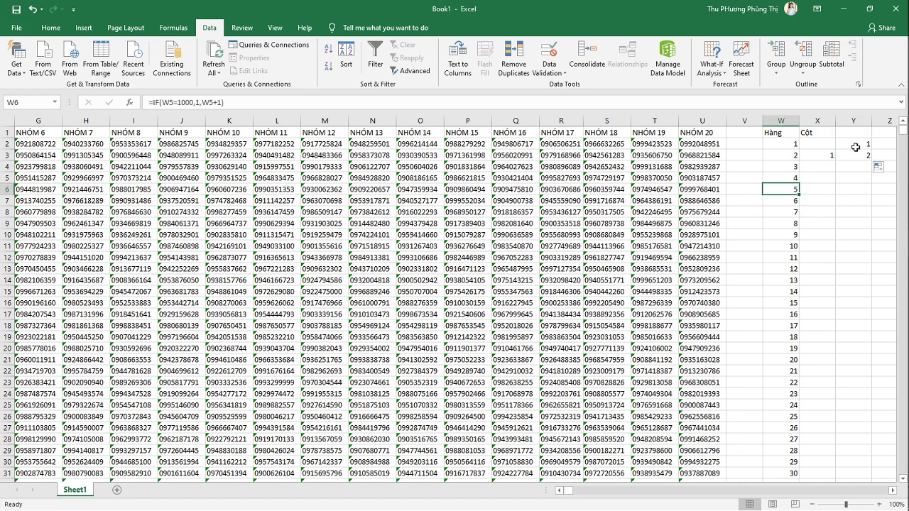
{"action": "left_click", "coordinate": [859, 146]}
{"action": "left_click", "coordinate": [862, 155]}
{"action": "double_click", "coordinate": [872, 161]}
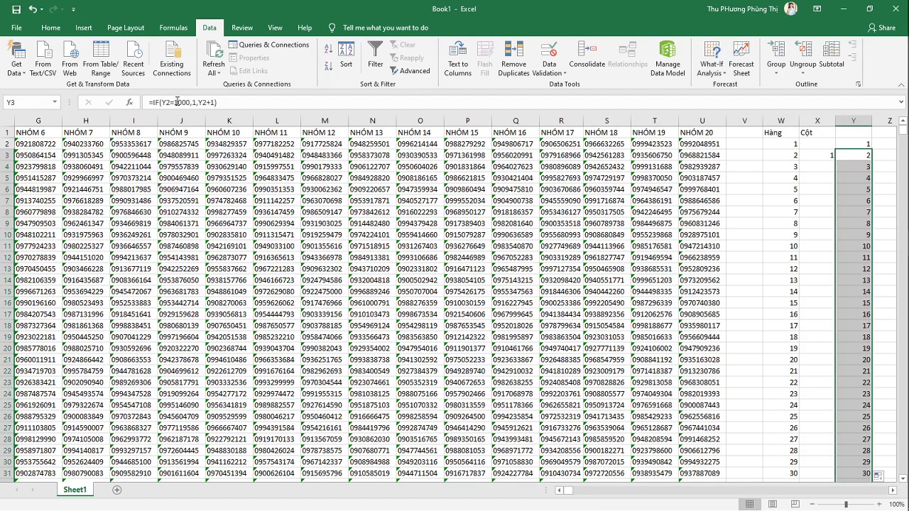
{"action": "left_click", "coordinate": [624, 246]}
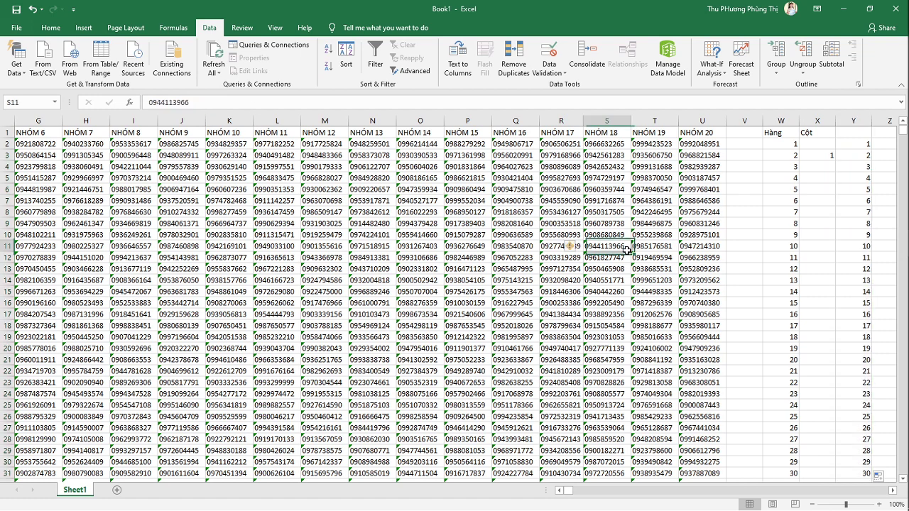
{"action": "left_click", "coordinate": [403, 223]}
{"action": "left_click", "coordinate": [560, 133]}
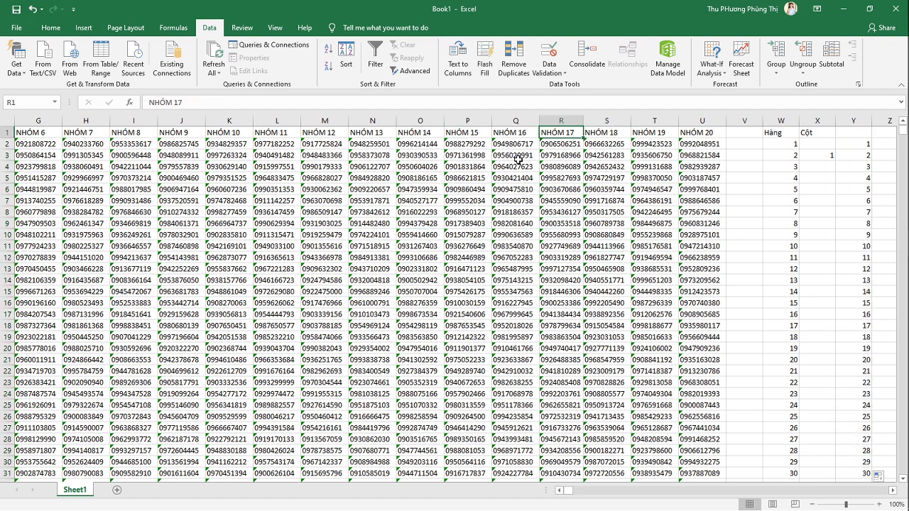
{"action": "left_click", "coordinate": [468, 166]}
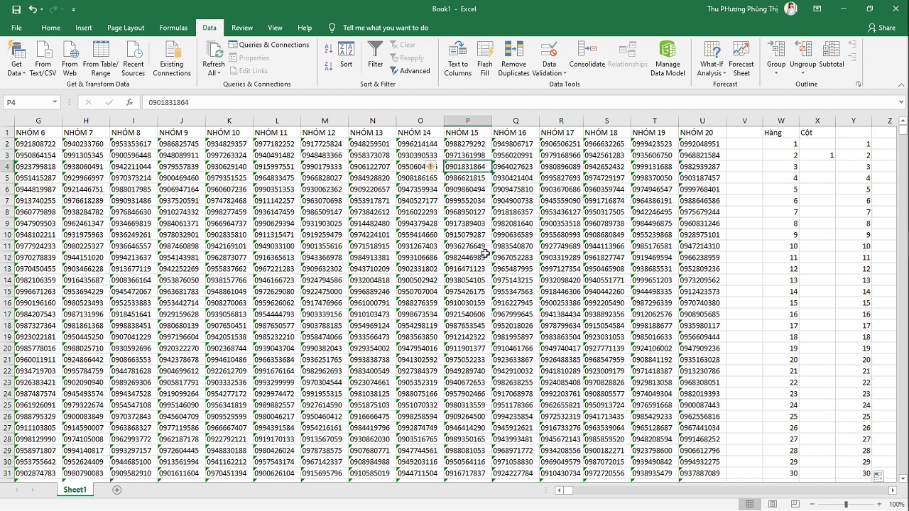
{"action": "left_click", "coordinate": [612, 292]}
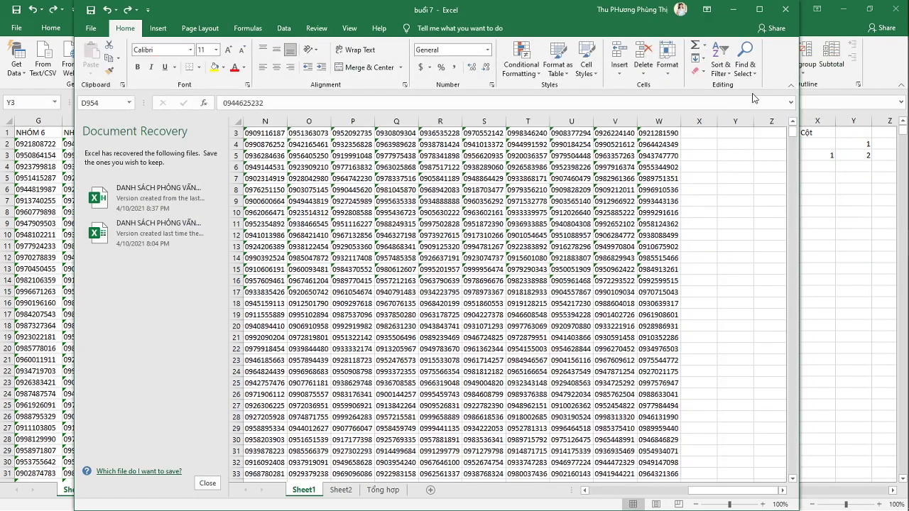
- Close the recovered buổi 7 window, clear stray helper values, and cancel an IF formula in X2
{"action": "left_click", "coordinate": [785, 9]}
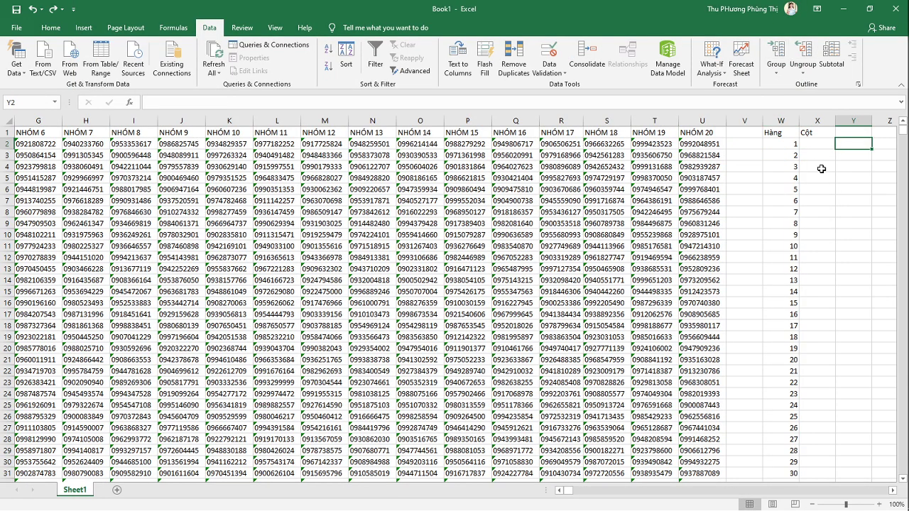
{"action": "key", "text": "ctrl+shift+Down"}
{"action": "left_click", "coordinate": [817, 146]}
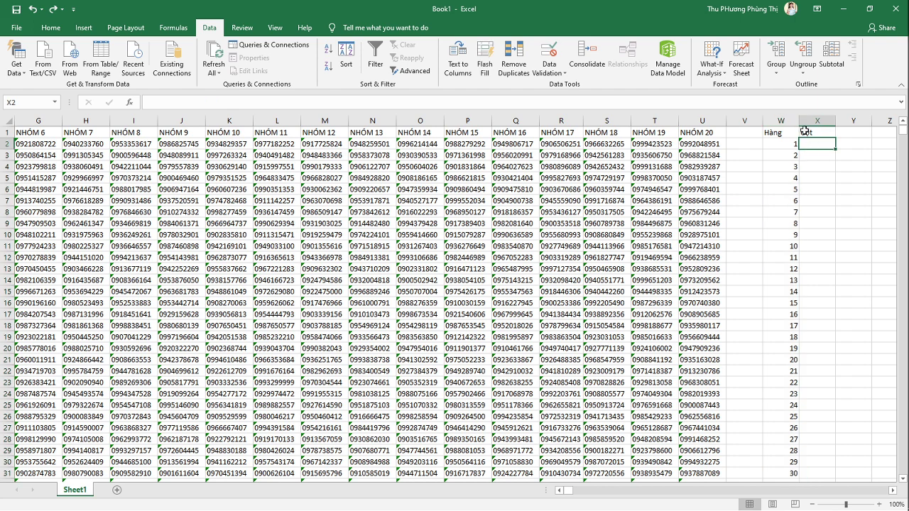
{"action": "type", "text": "=i"}
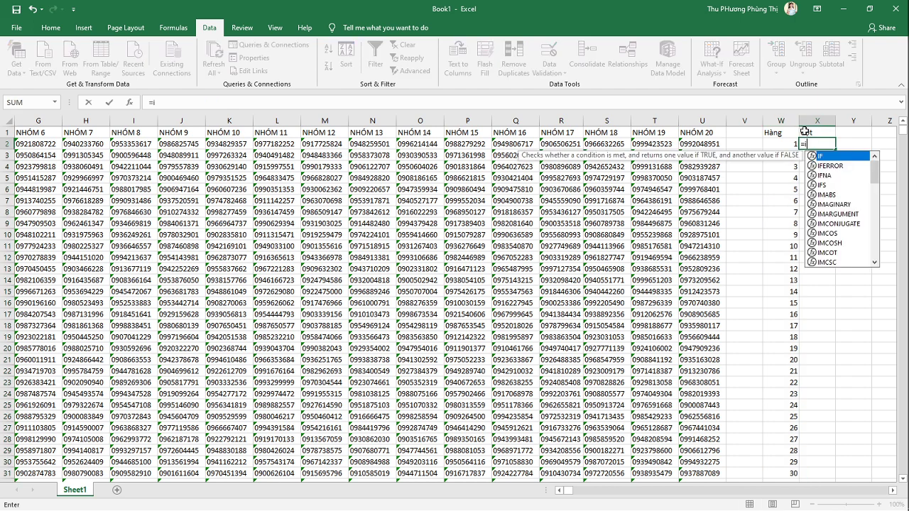
{"action": "type", "text": "f"}
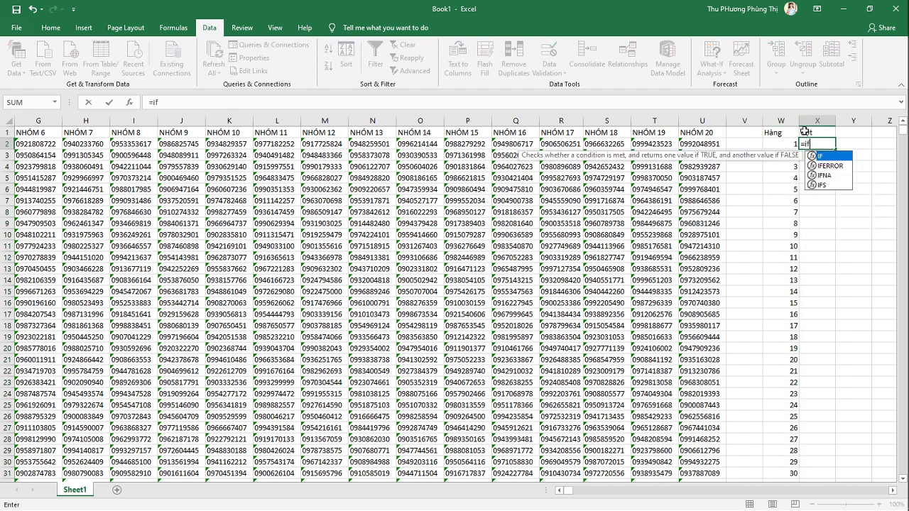
{"action": "type", "text": "("}
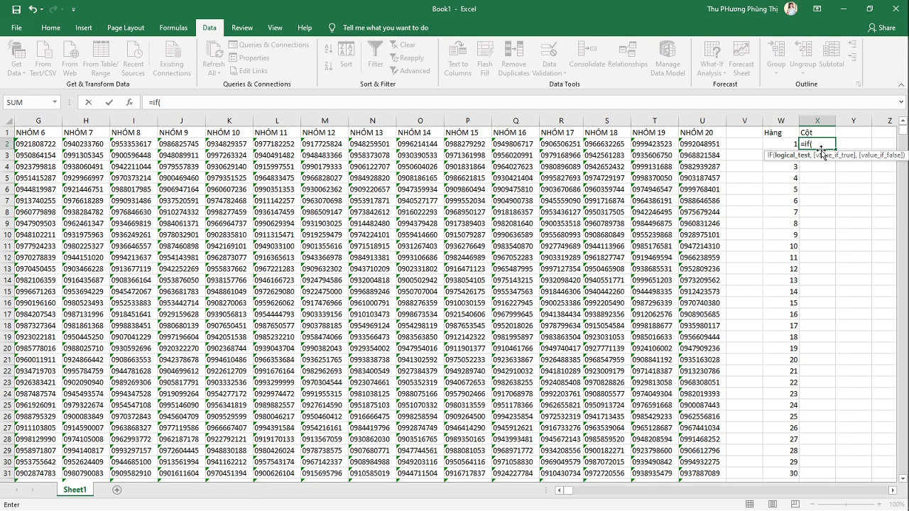
{"action": "left_click", "coordinate": [837, 170]}
{"action": "left_click", "coordinate": [846, 144]}
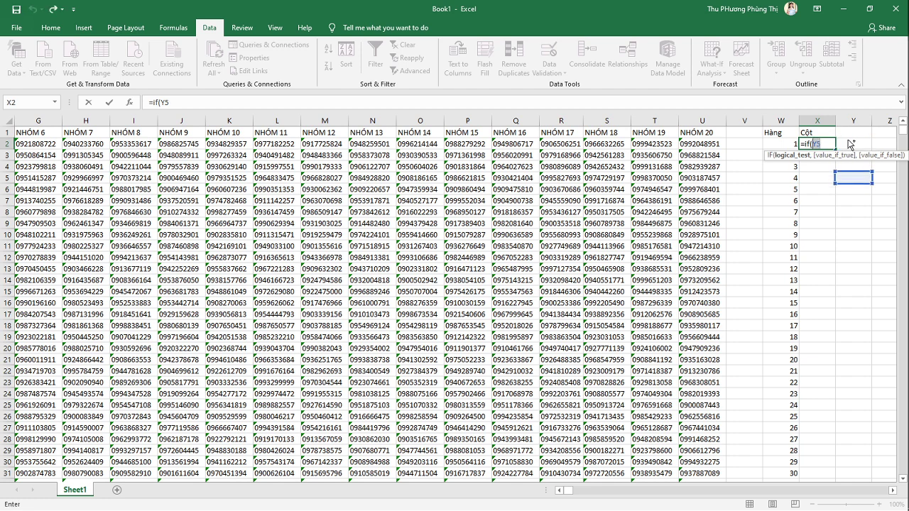
{"action": "left_click", "coordinate": [802, 143]}
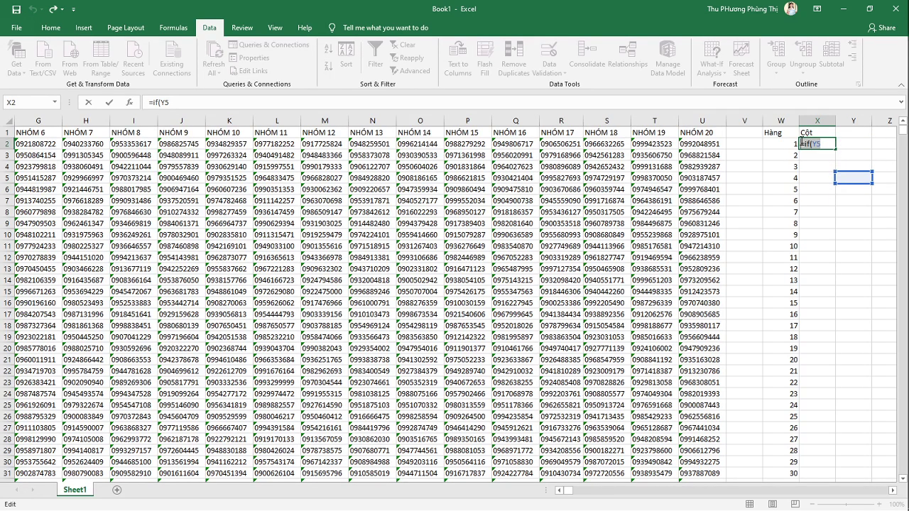
{"action": "key", "text": "Escape"}
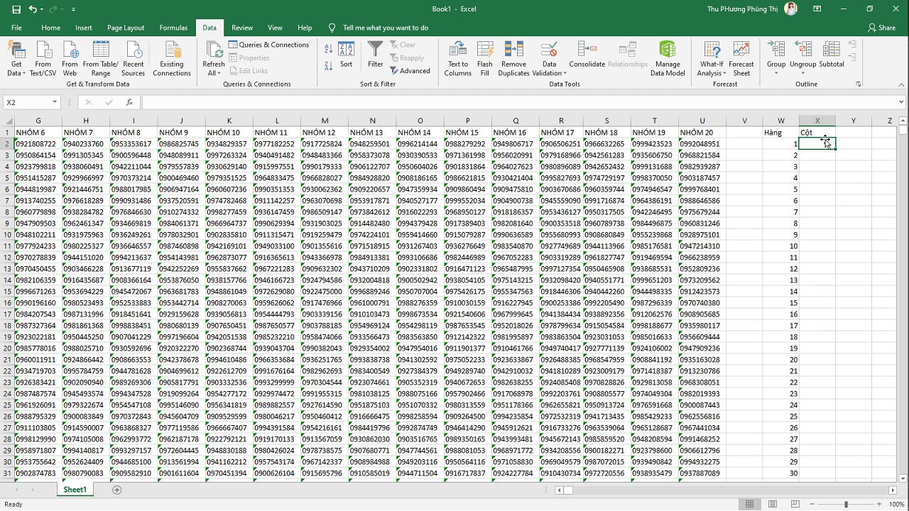
- Put 1 in X2 and =IF(X2=20,1,X2+1) in X3, which shows 2
{"action": "type", "text": "1"}
{"action": "key", "text": "Return"}
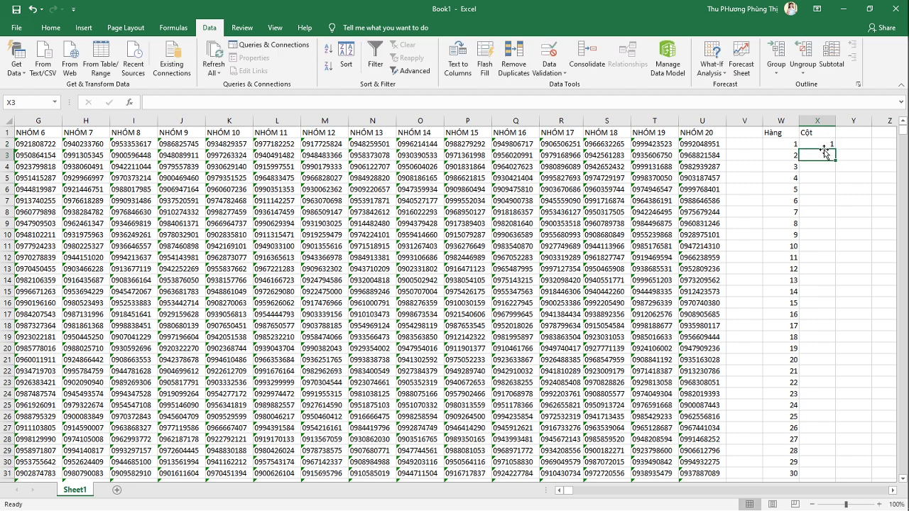
{"action": "type", "text": "="}
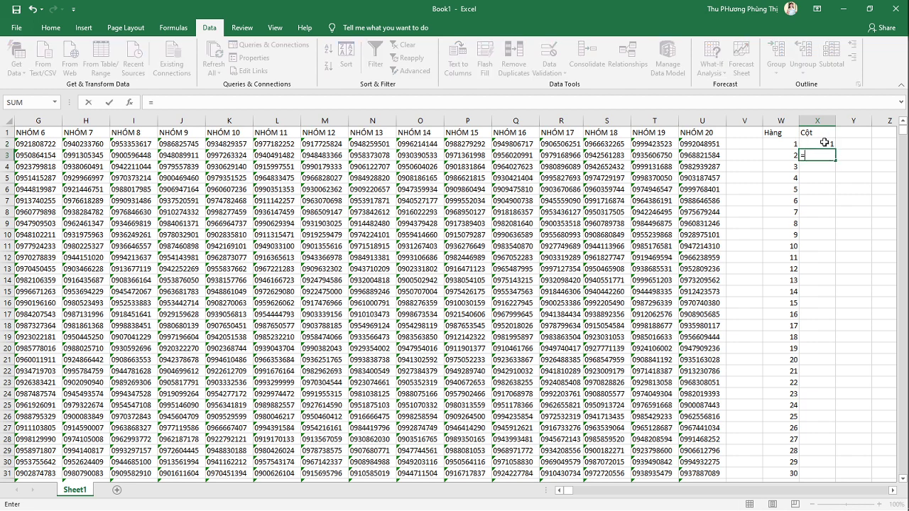
{"action": "type", "text": "if("}
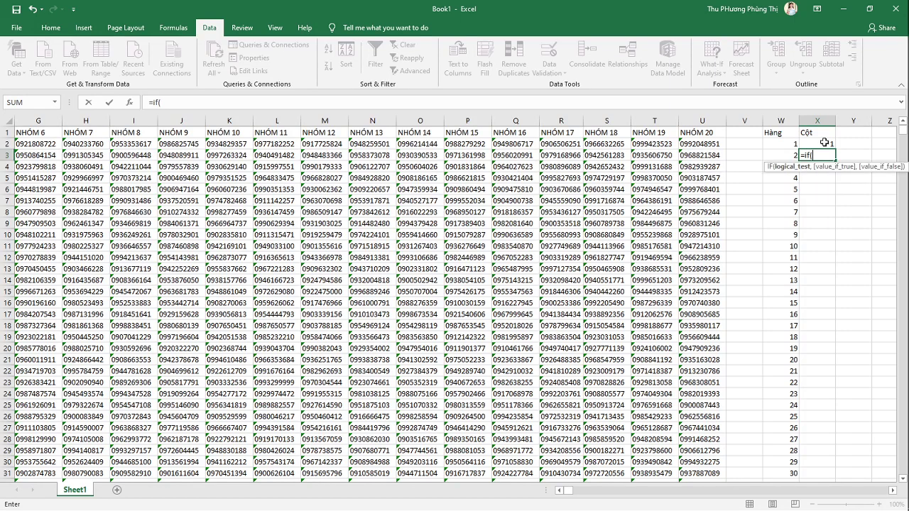
{"action": "left_click", "coordinate": [824, 143]}
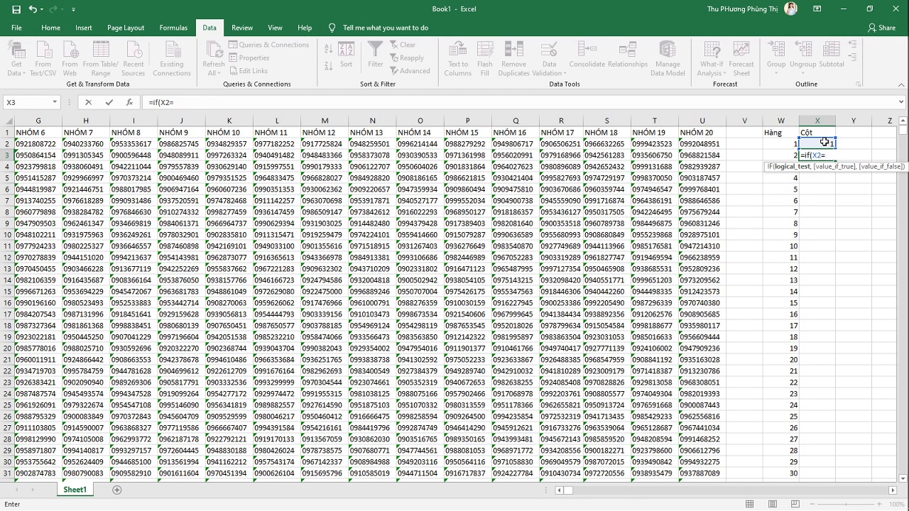
{"action": "type", "text": ",1"}
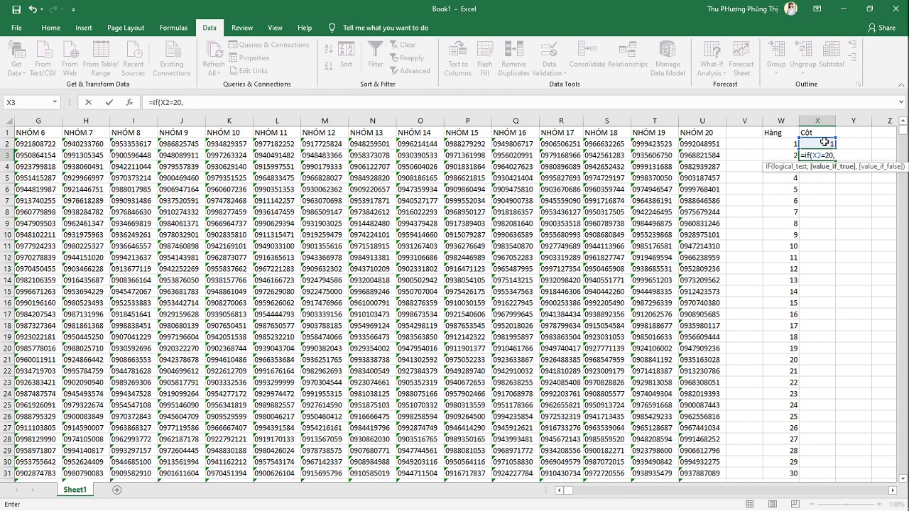
{"action": "type", "text": ","}
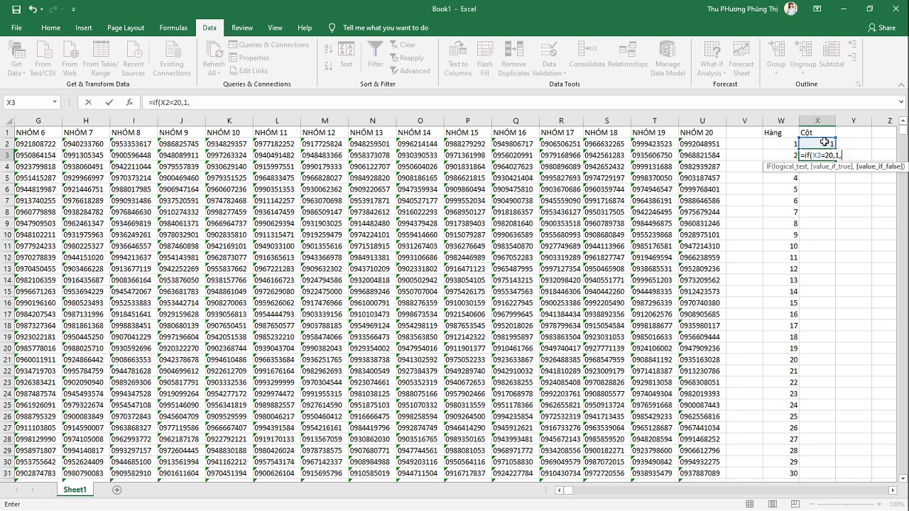
{"action": "left_click", "coordinate": [824, 142]}
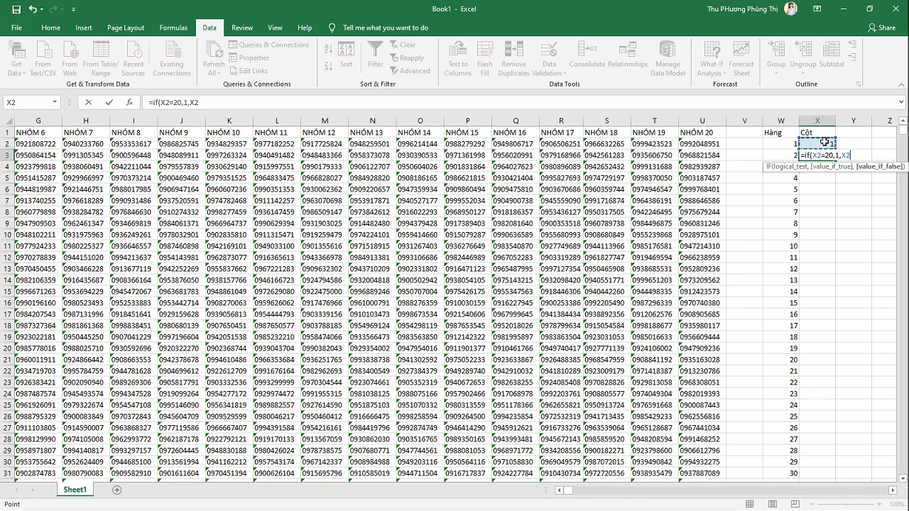
{"action": "type", "text": "+1)"}
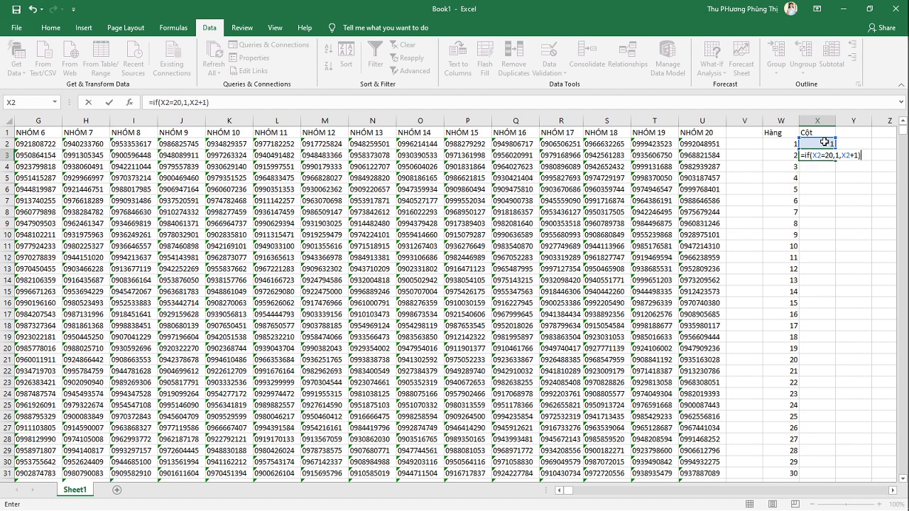
{"action": "key", "text": "Return"}
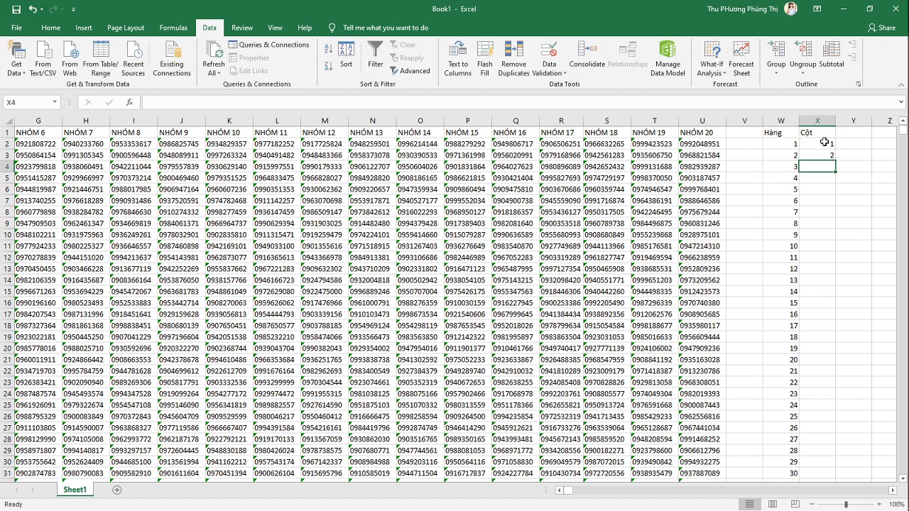
{"action": "left_click", "coordinate": [827, 155]}
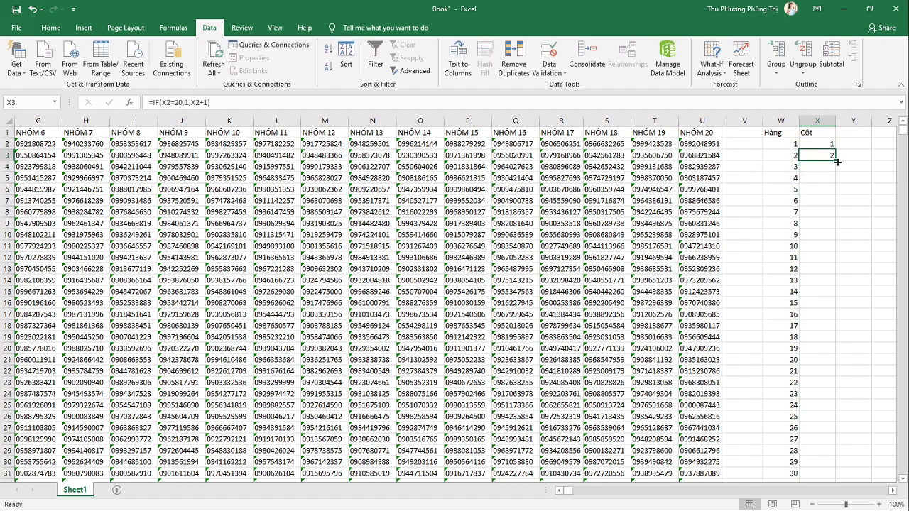
- Fill X3's Cột formula down to about row 20,000 and select all of column X
{"action": "double_click", "coordinate": [837, 162]}
{"action": "scroll", "coordinate": [832, 362], "scroll_direction": "down", "scroll_amount": 4}
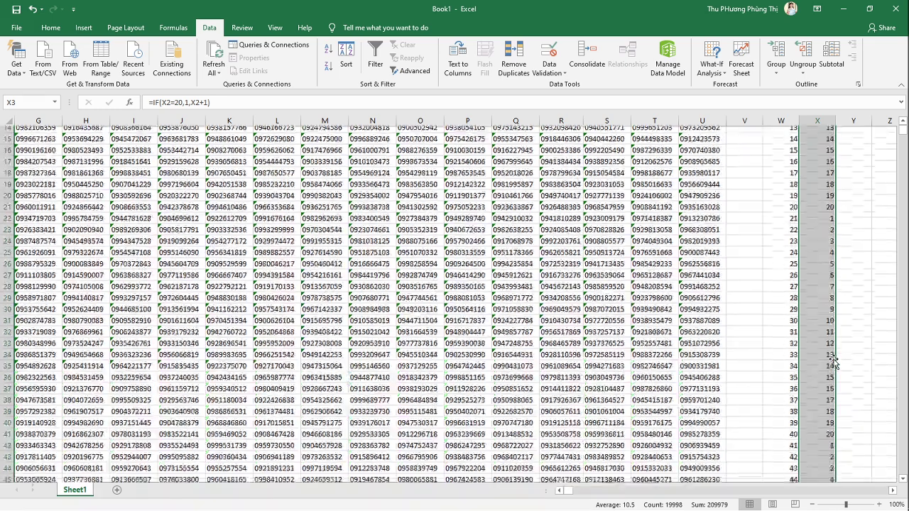
{"action": "scroll", "coordinate": [834, 362], "scroll_direction": "up", "scroll_amount": 3}
{"action": "scroll", "coordinate": [834, 362], "scroll_direction": "up", "scroll_amount": 2}
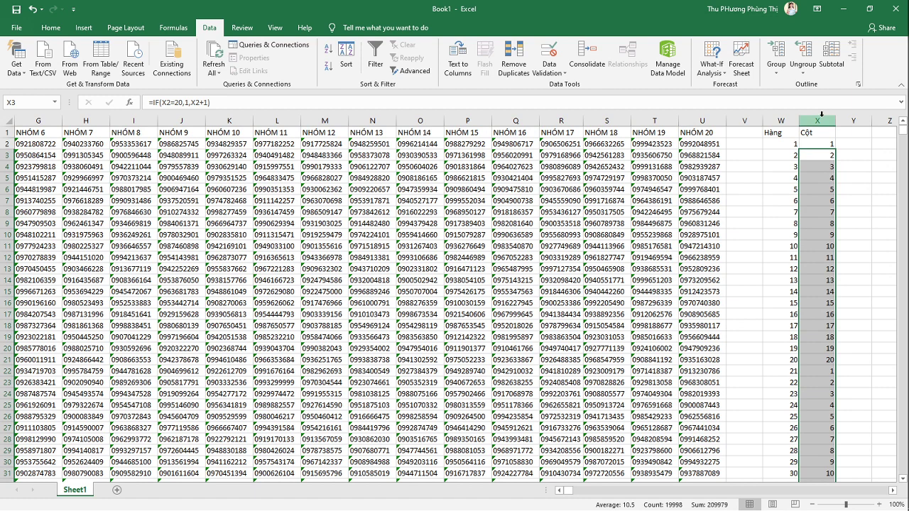
{"action": "left_click", "coordinate": [821, 114]}
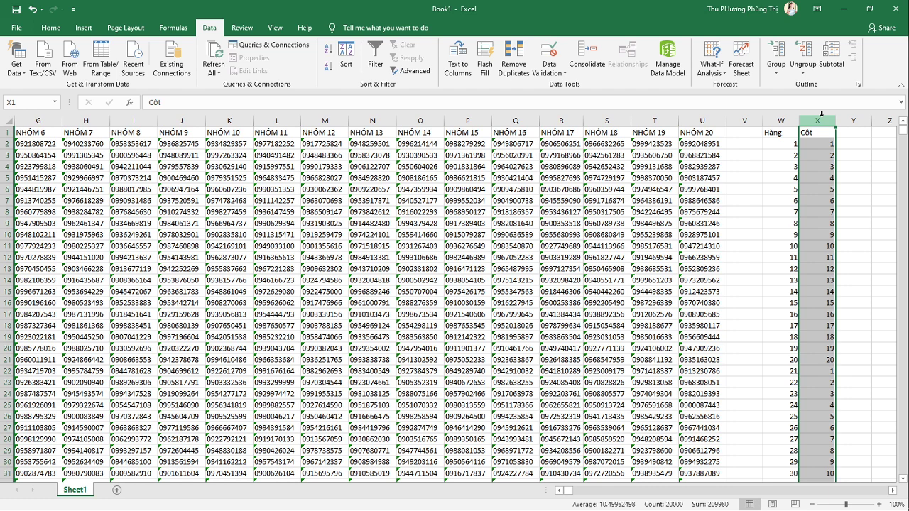
- Turn on filtering and check the values in X2 and X3
{"action": "left_click", "coordinate": [376, 61]}
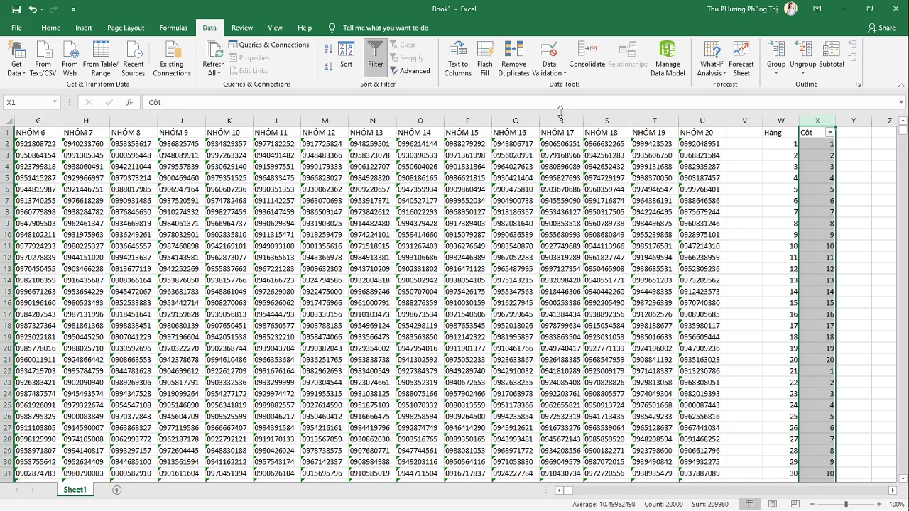
{"action": "left_click", "coordinate": [825, 144]}
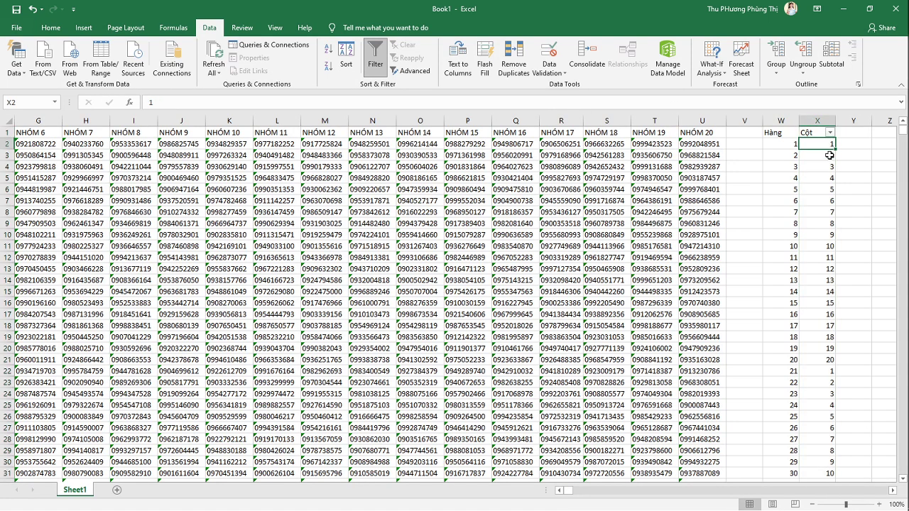
{"action": "left_click", "coordinate": [825, 156]}
- Replace column X's Cột formulas with plain values and open the Cột filter menu
{"action": "left_click", "coordinate": [819, 114]}
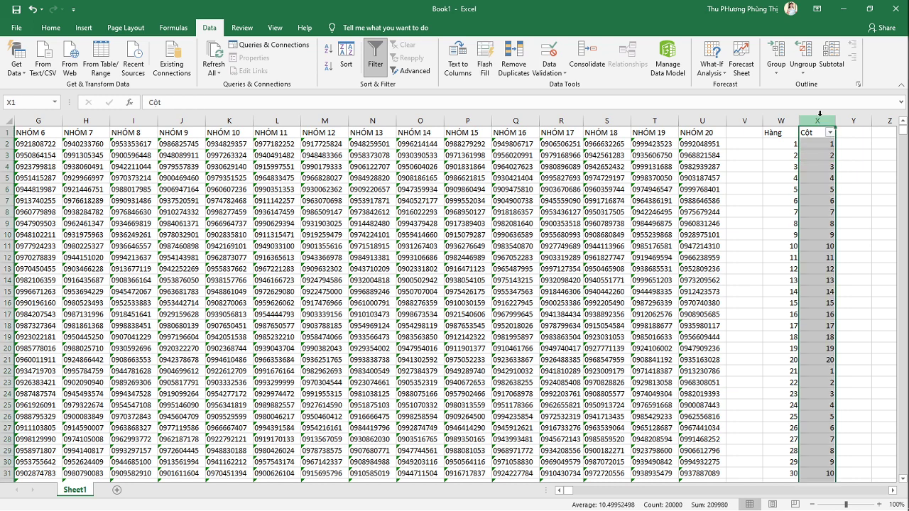
{"action": "key", "text": "ctrl+c"}
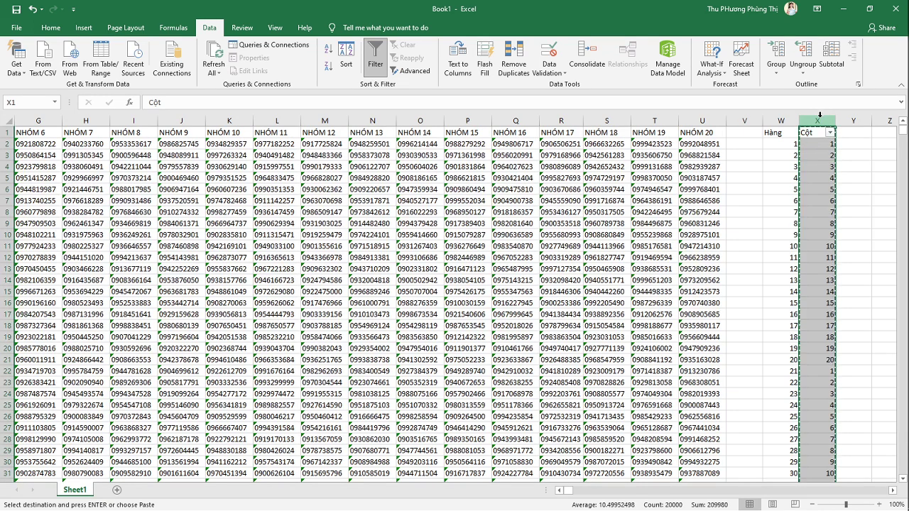
{"action": "right_click", "coordinate": [807, 133]}
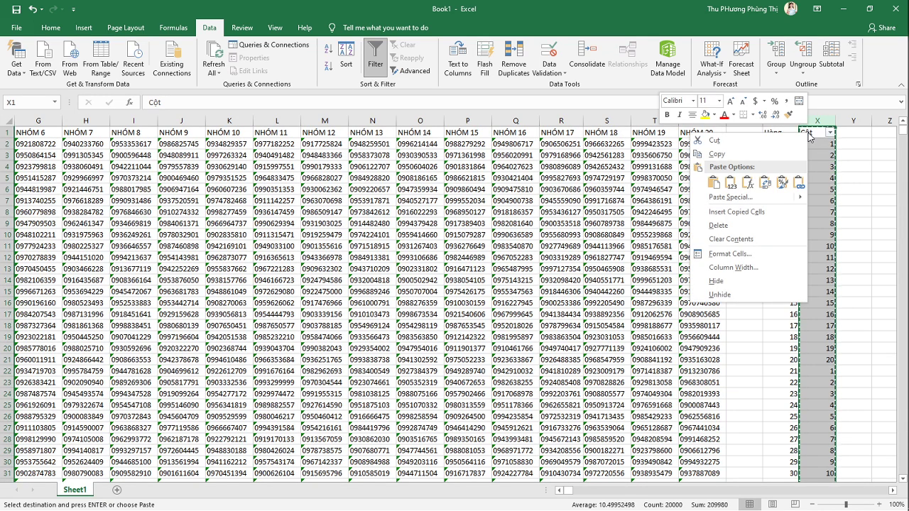
{"action": "left_click", "coordinate": [731, 186]}
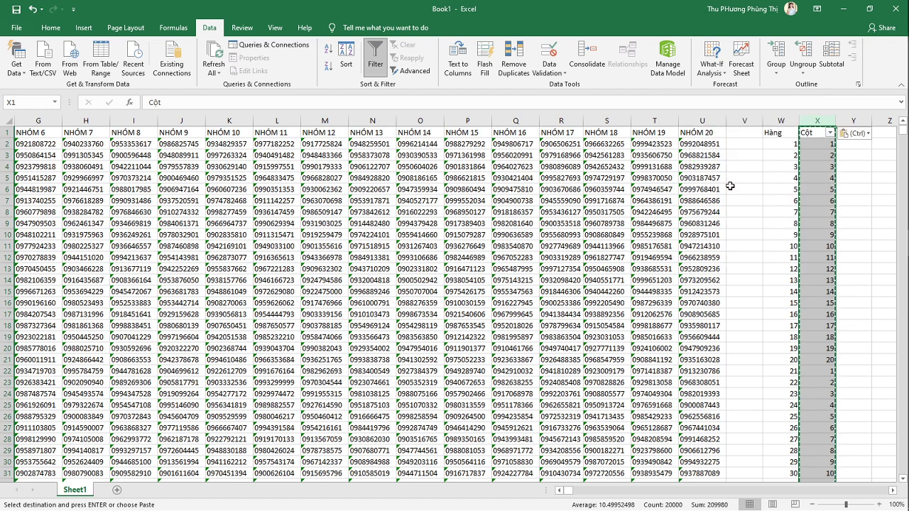
{"action": "left_click", "coordinate": [825, 175]}
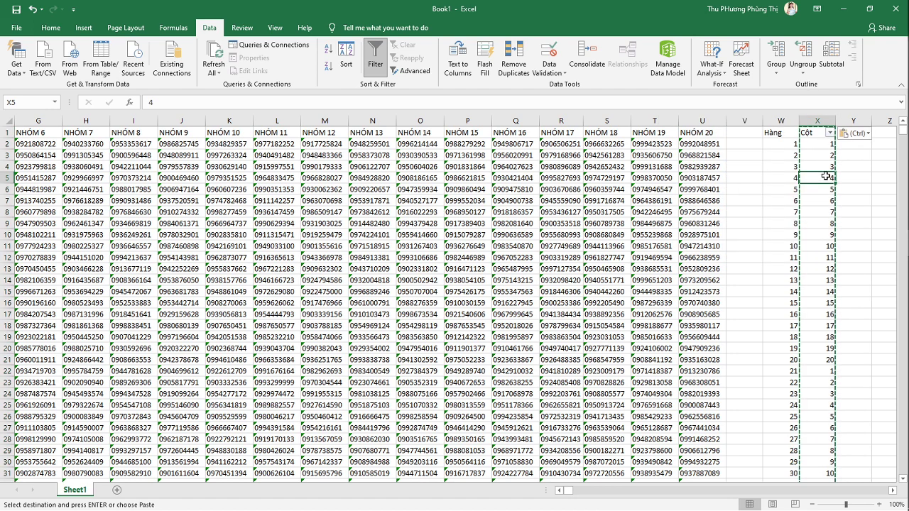
{"action": "left_click", "coordinate": [829, 133]}
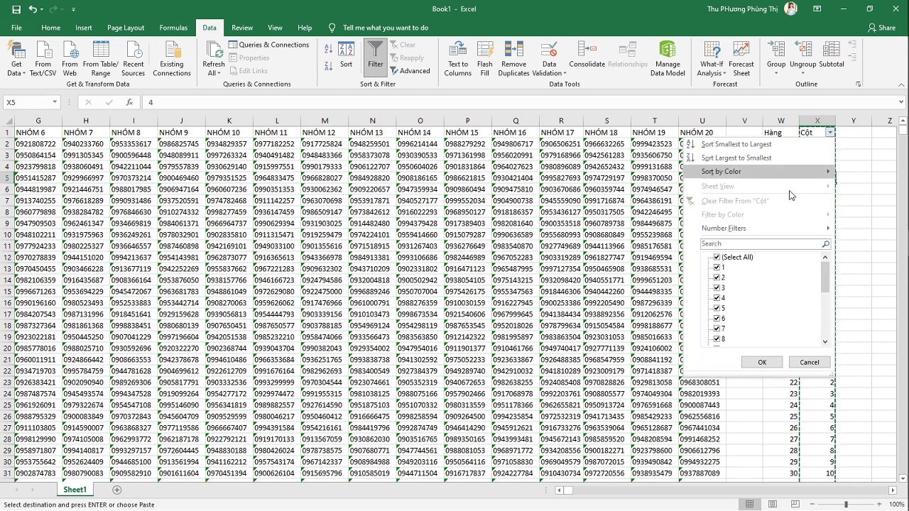
- Sort Cột smallest to largest, expanding the selection so Hàng moves with it
{"action": "left_click", "coordinate": [772, 144]}
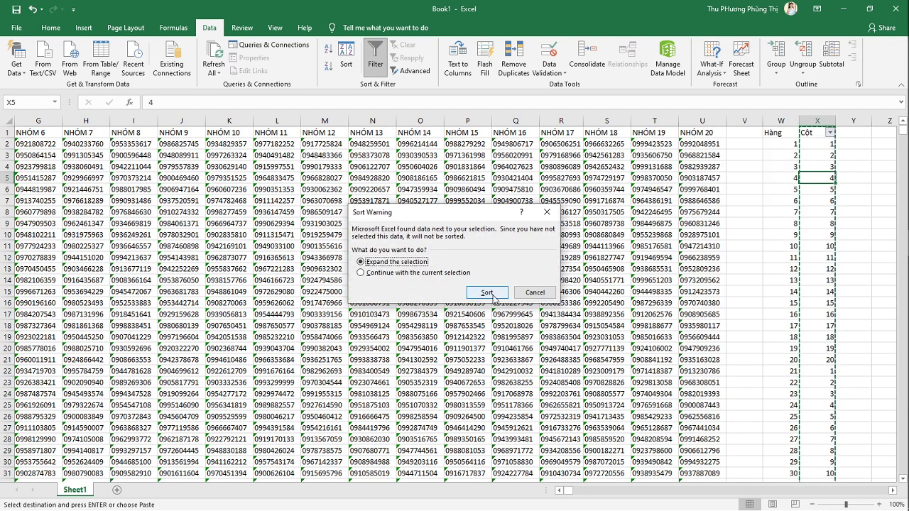
{"action": "left_click", "coordinate": [489, 294]}
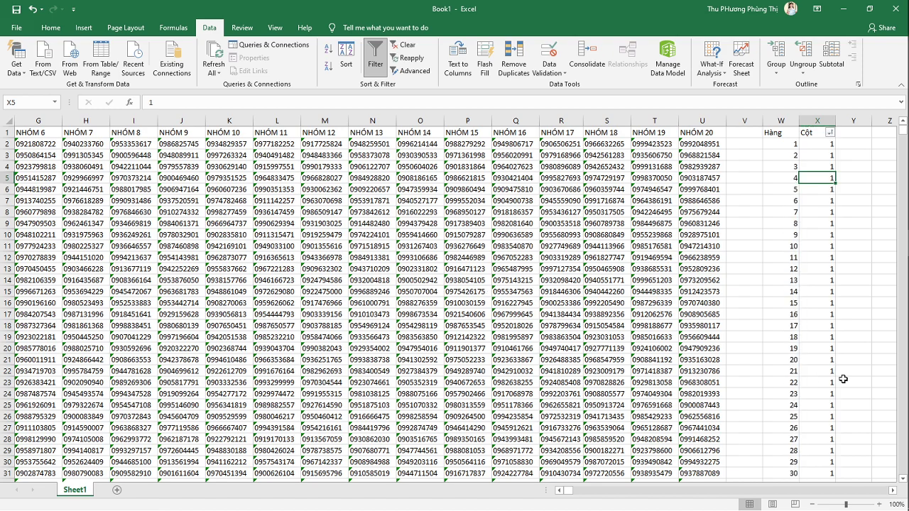
{"action": "scroll", "coordinate": [845, 319], "scroll_direction": "down", "scroll_amount": 7}
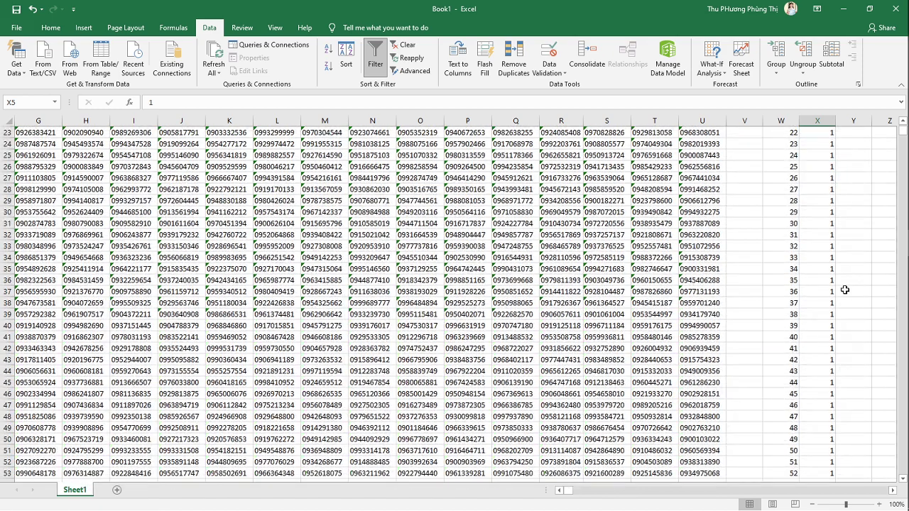
{"action": "scroll", "coordinate": [844, 289], "scroll_direction": "down", "scroll_amount": 20}
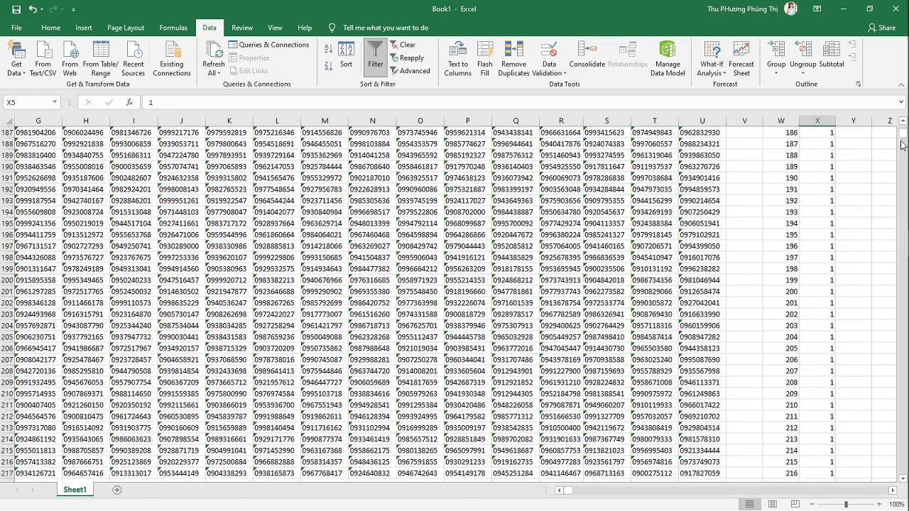
{"action": "mouse_move", "coordinate": [903, 140]}
{"action": "left_mouse_down"}
{"action": "mouse_move", "coordinate": [894, 428]}
{"action": "mouse_move", "coordinate": [885, 126]}
{"action": "left_mouse_up"}
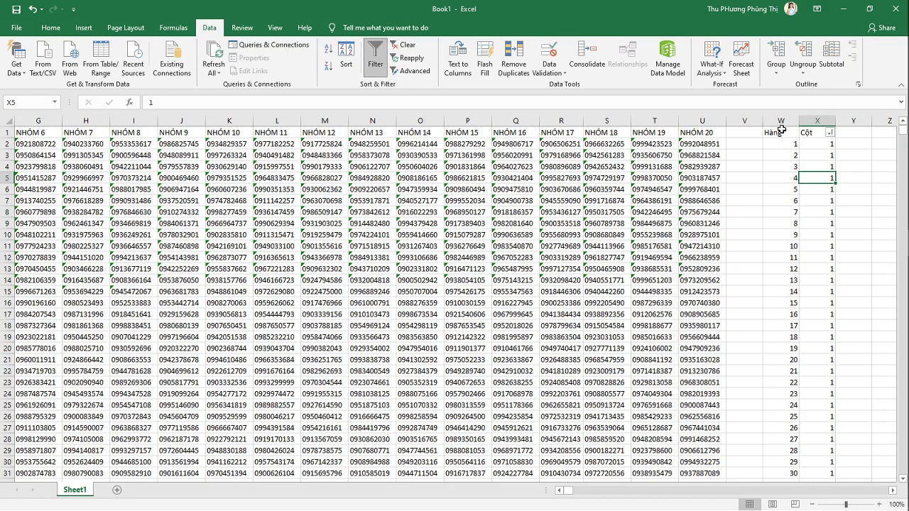
- Move the Hàng and Cột helper columns from W:X over to Y:Z
{"action": "left_click_drag", "start_coordinate": [781, 119], "coordinate": [816, 121]}
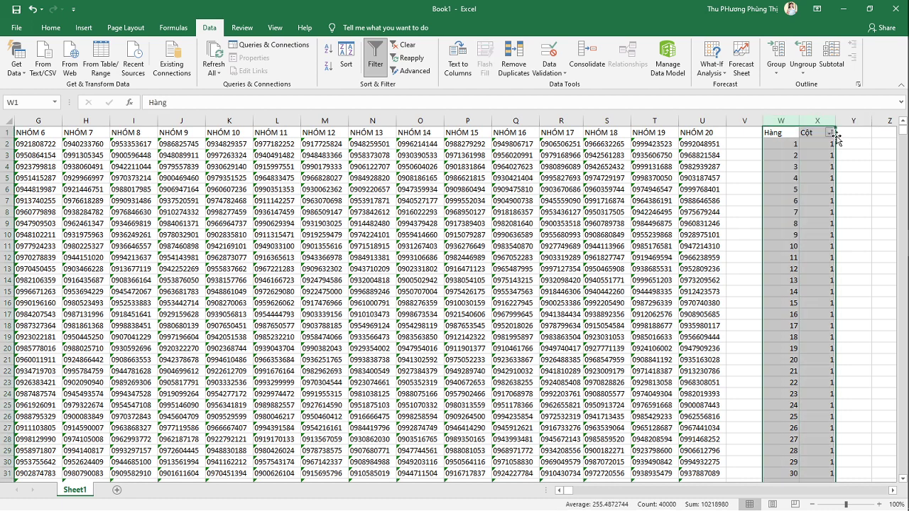
{"action": "left_click_drag", "start_coordinate": [873, 142], "coordinate": [872, 133]}
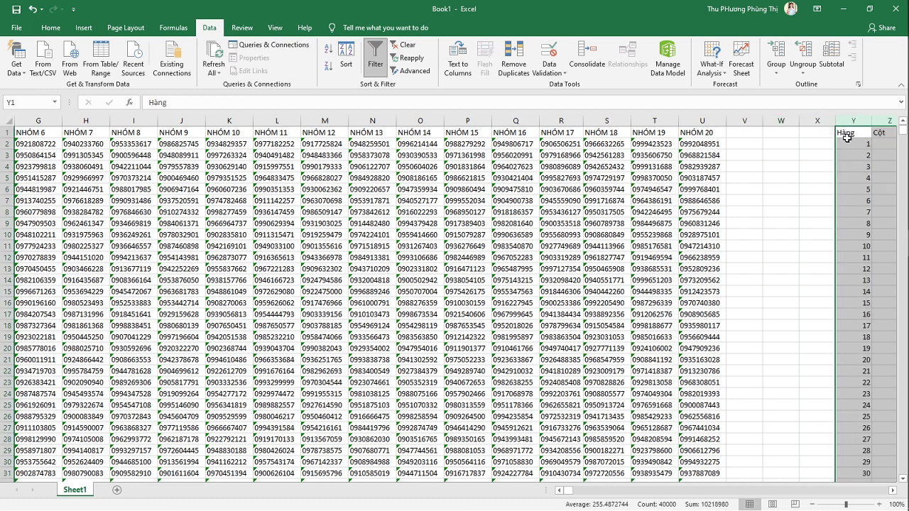
{"action": "left_click", "coordinate": [817, 142]}
{"action": "left_click", "coordinate": [813, 133]}
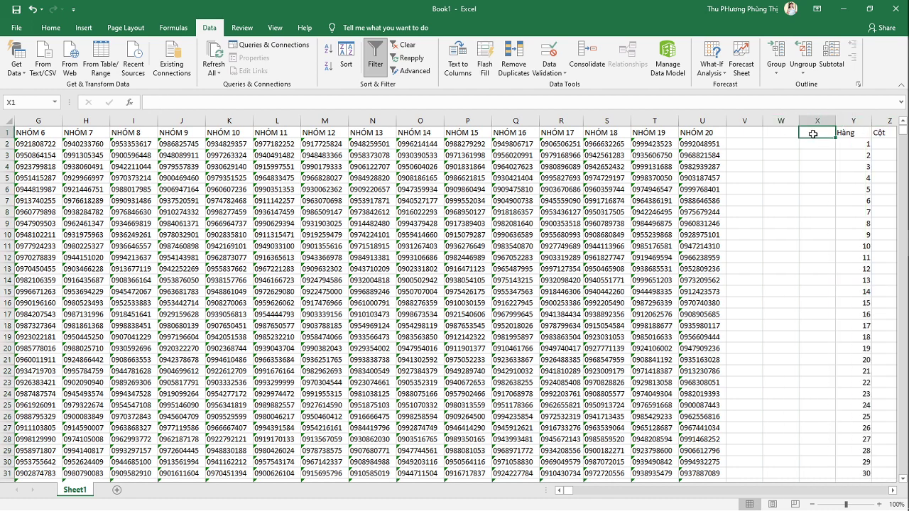
- Head column X with SĐT in X1 and begin an =INDEX( formula in X2
{"action": "type", "text": "SĐT"}
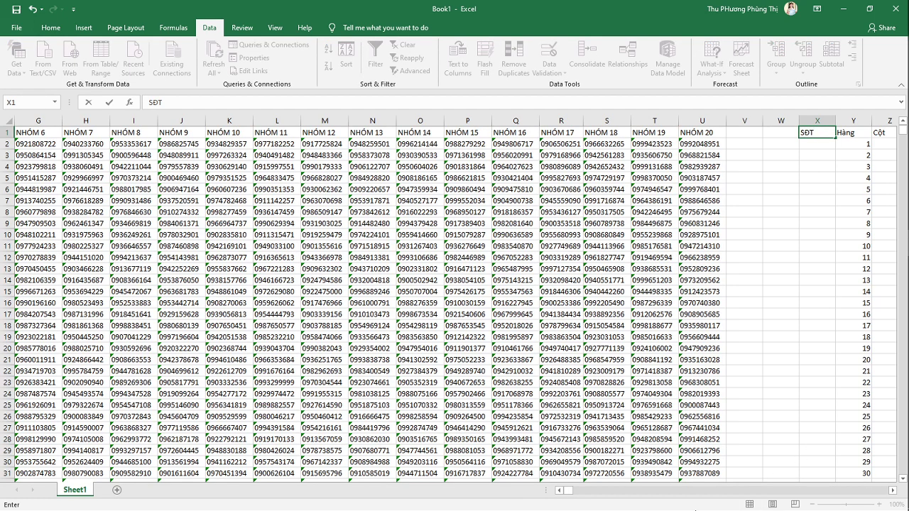
{"action": "key", "text": "Tab"}
{"action": "key", "text": "ctrl+shift+l"}
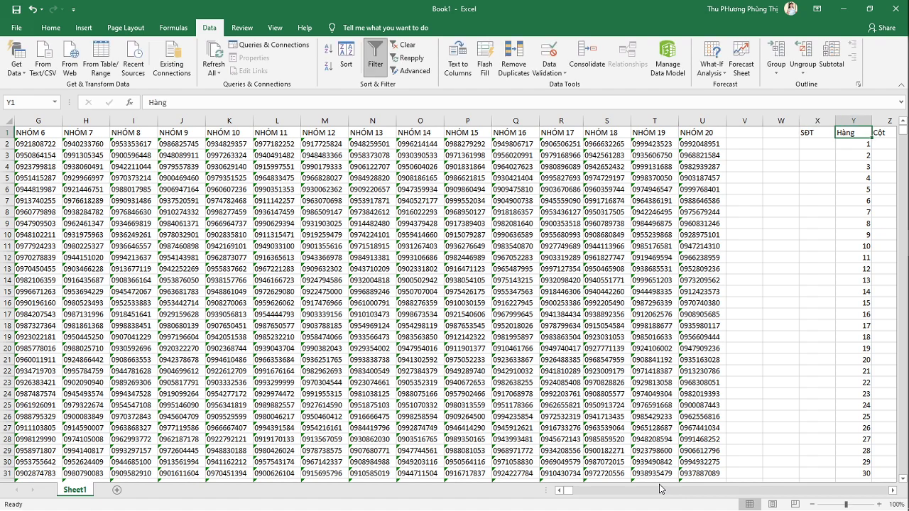
{"action": "key", "text": "Tab"}
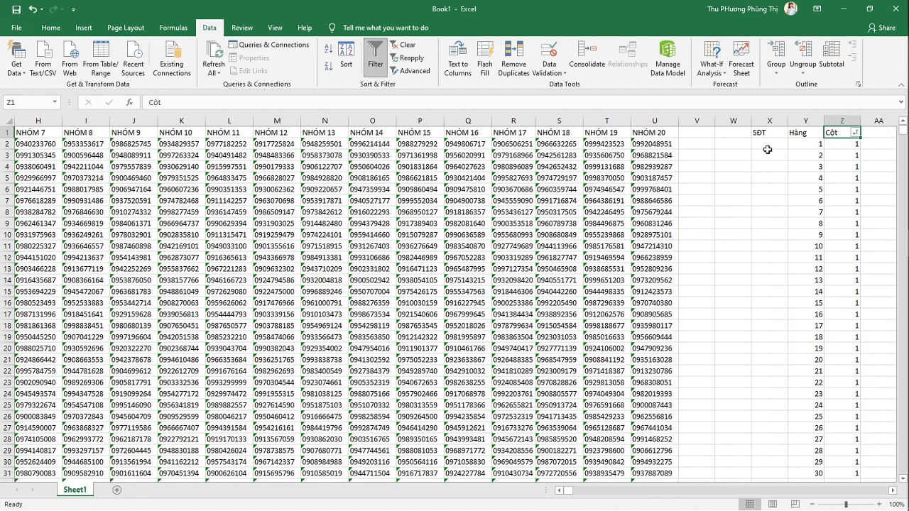
{"action": "left_click", "coordinate": [769, 147]}
{"action": "type", "text": "=in"}
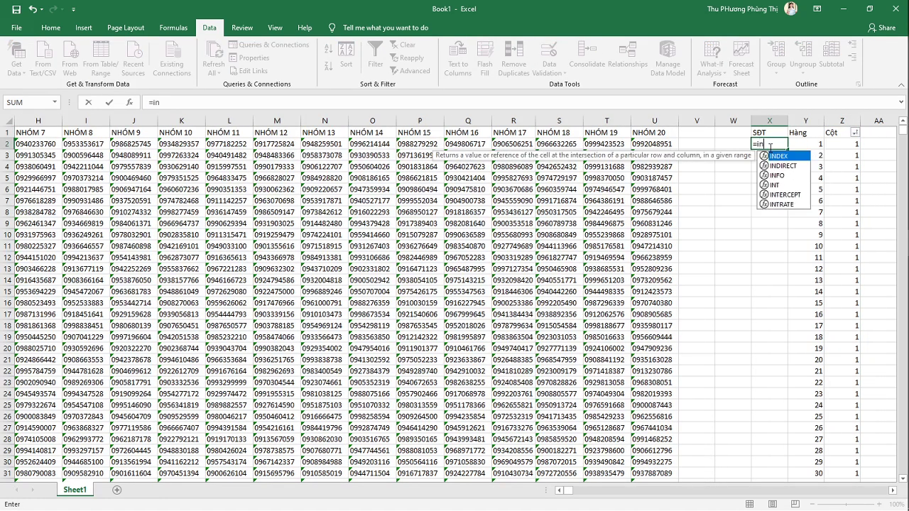
{"action": "type", "text": "dex"}
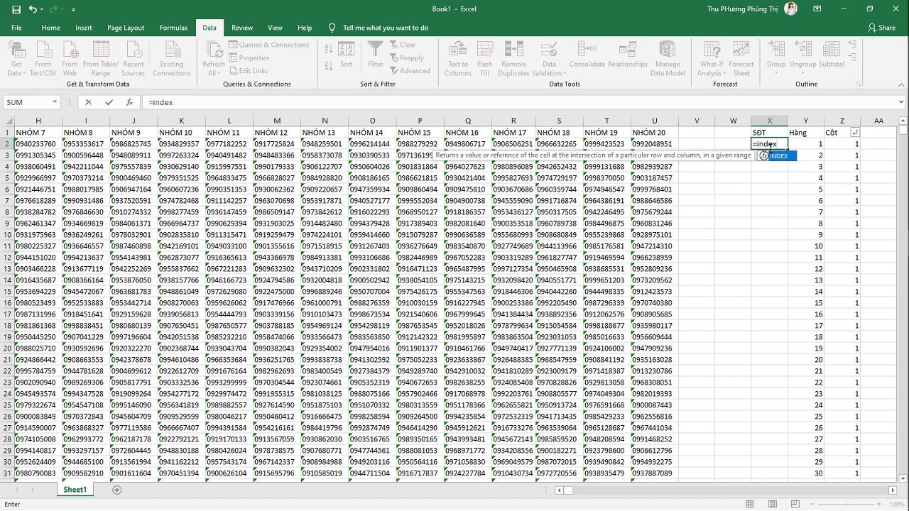
{"action": "type", "text": "("}
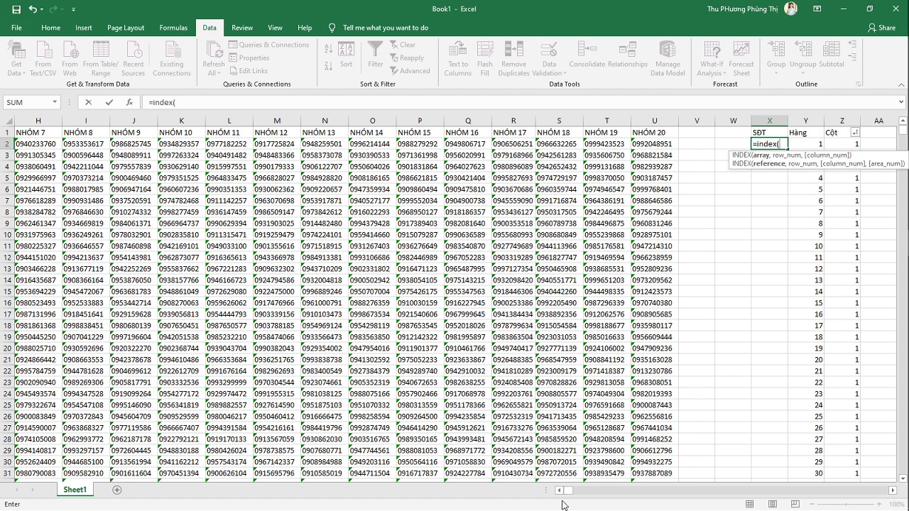
- Begin an INDEX formula in X2, picking its range from B2 across to column U
{"action": "left_click_drag", "start_coordinate": [569, 490], "coordinate": [562, 490]}
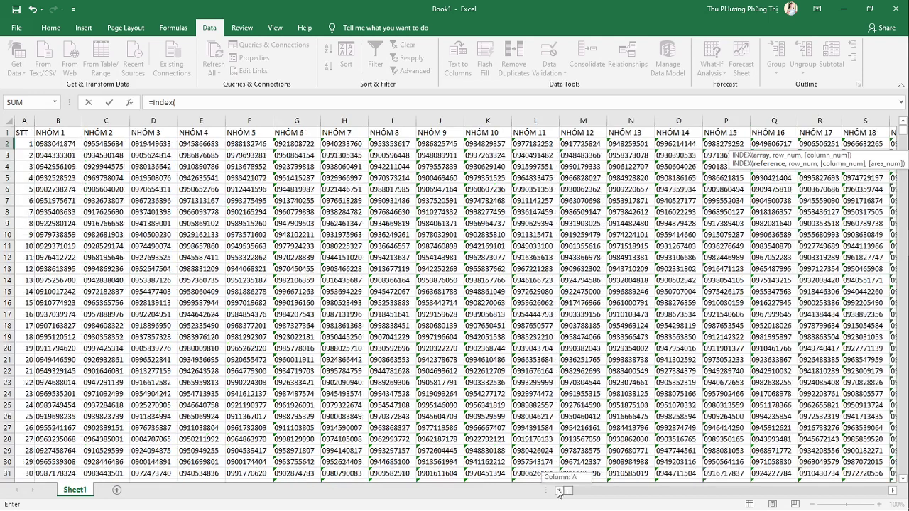
{"action": "left_click", "coordinate": [51, 142]}
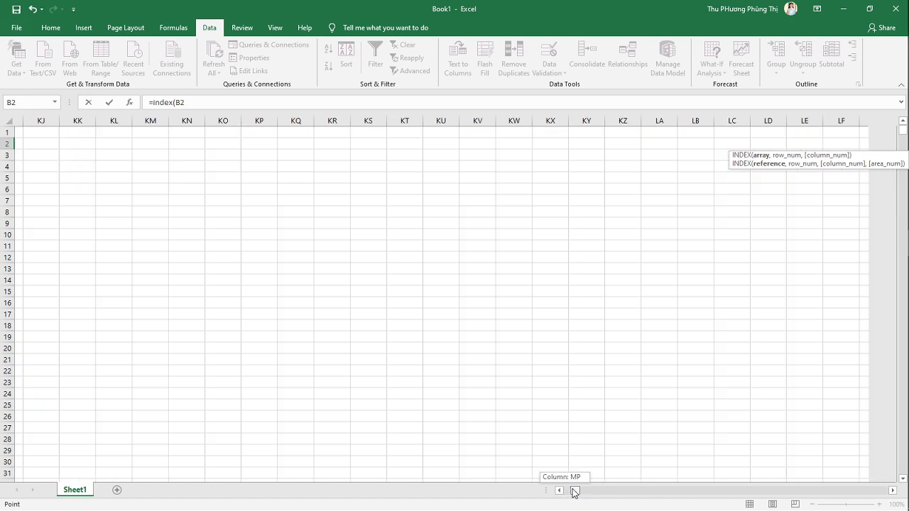
{"action": "left_click_drag", "start_coordinate": [566, 492], "coordinate": [575, 489]}
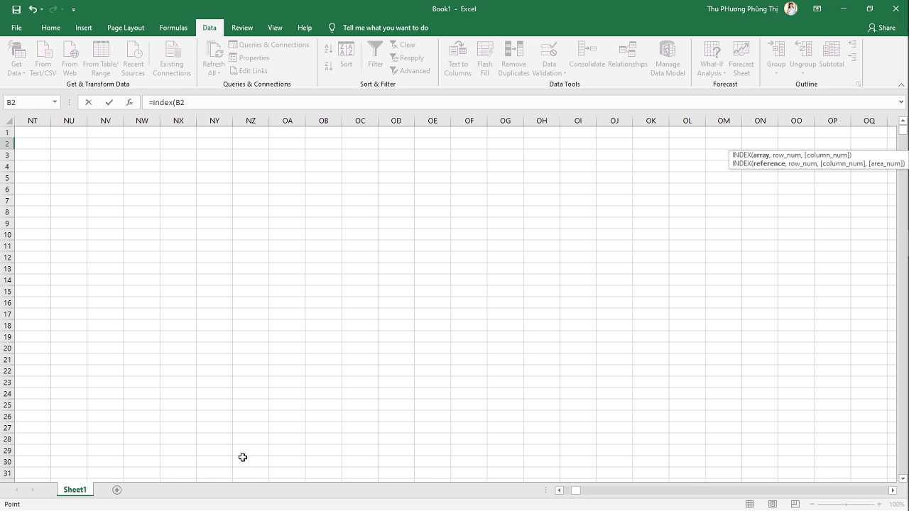
{"action": "left_click_drag", "start_coordinate": [578, 496], "coordinate": [568, 491]}
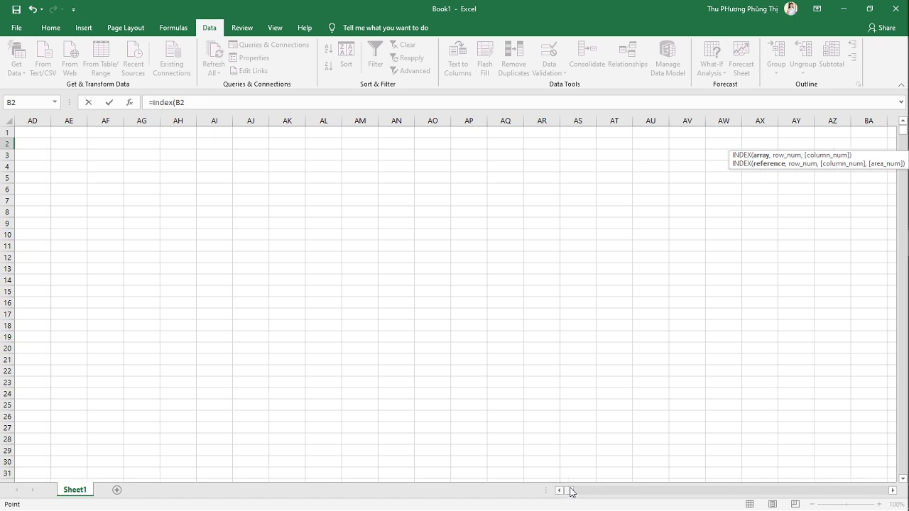
{"action": "left_click", "coordinate": [41, 143]}
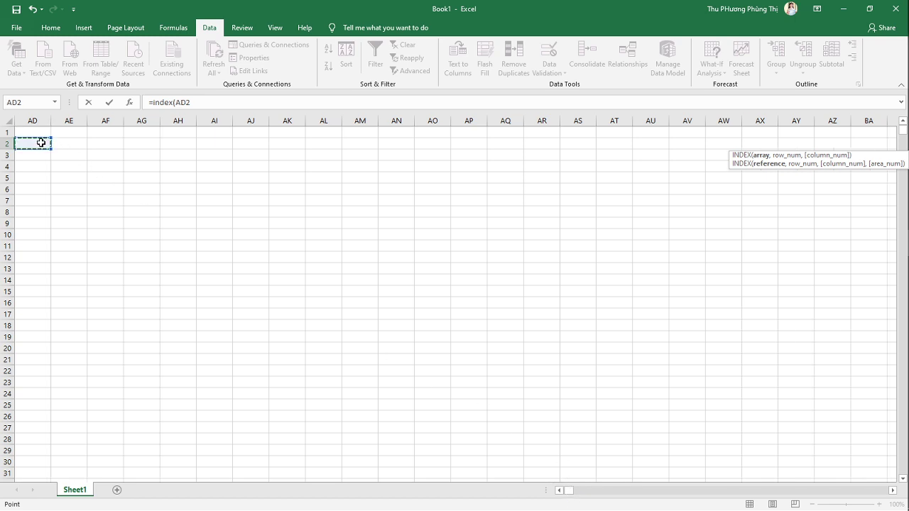
{"action": "key", "text": "Left"}
{"action": "key", "text": "Left"}
{"action": "key", "text": "Left"}
{"action": "key", "text": "Left"}
{"action": "key", "text": "Left"}
{"action": "key", "text": "Left"}
{"action": "key", "text": "Left"}
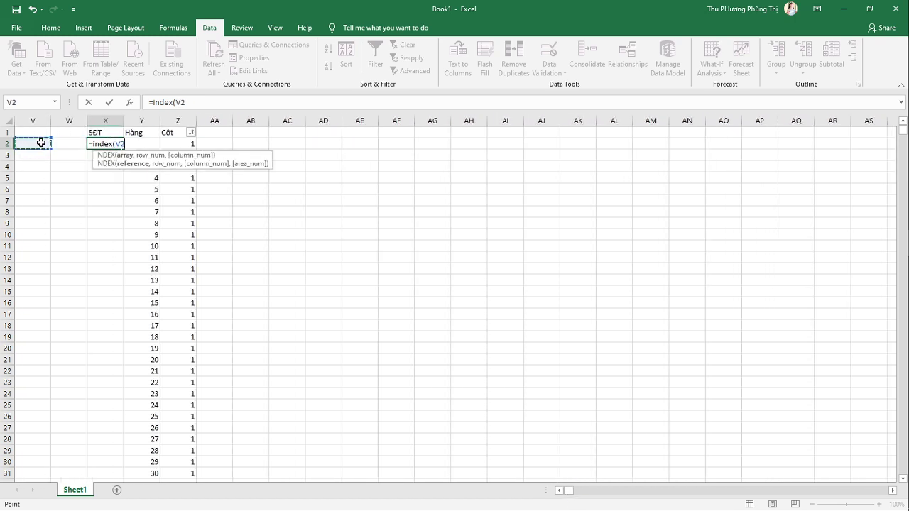
{"action": "key", "text": "Left"}
{"action": "key", "text": "Left"}
{"action": "key", "text": "Right"}
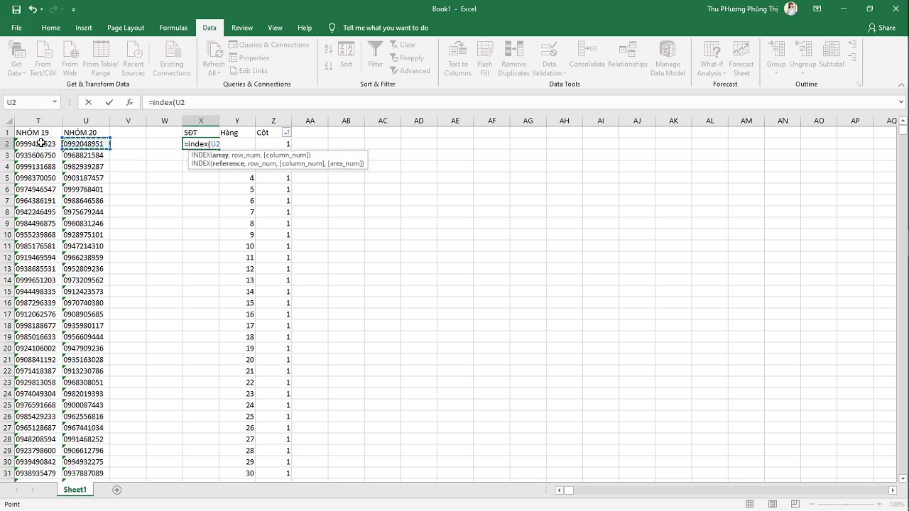
- Correct the reference to $B$2:$U1001 and commit, which triggers the too-few-arguments warning
{"action": "key", "text": "BackSpace"}
{"action": "key", "text": "BackSpace"}
{"action": "type", "text": "$A"}
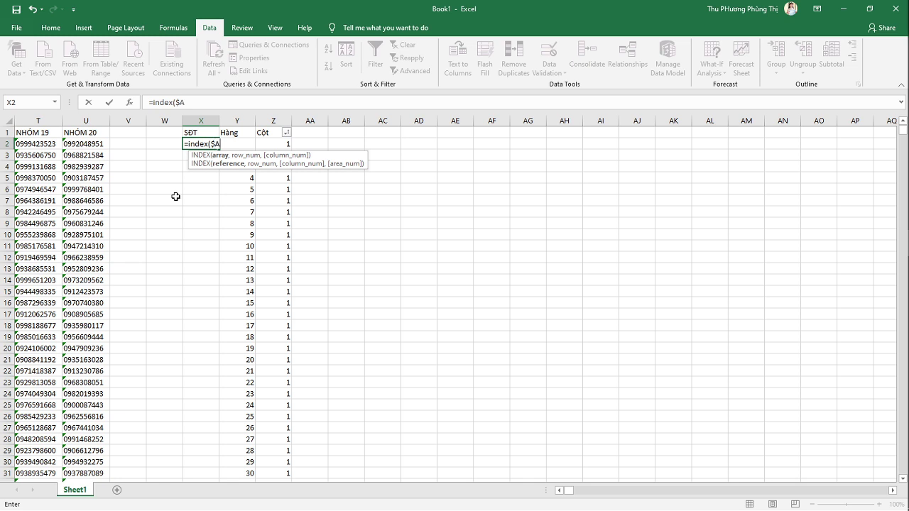
{"action": "key", "text": "BackSpace"}
{"action": "type", "text": "B$"}
{"action": "type", "text": "2:"}
{"action": "type", "text": "$U"}
{"action": "type", "text": "1001"}
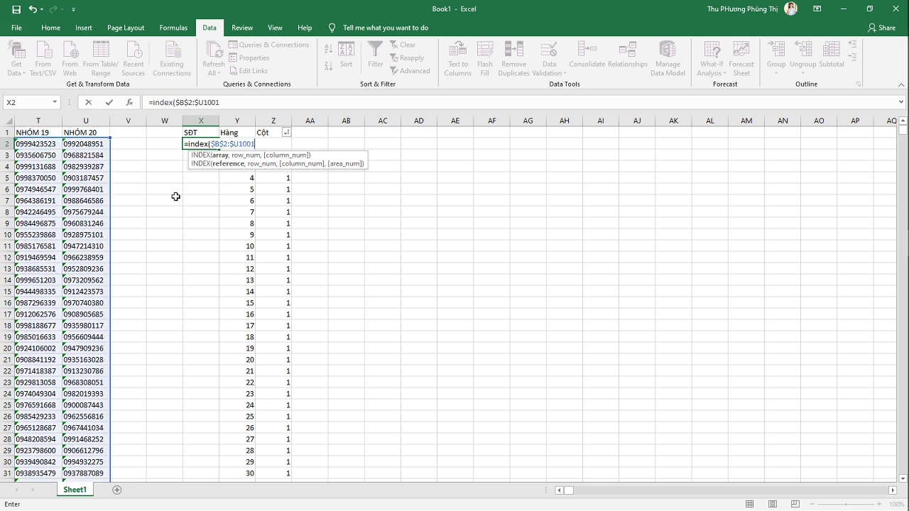
{"action": "key", "text": "Return"}
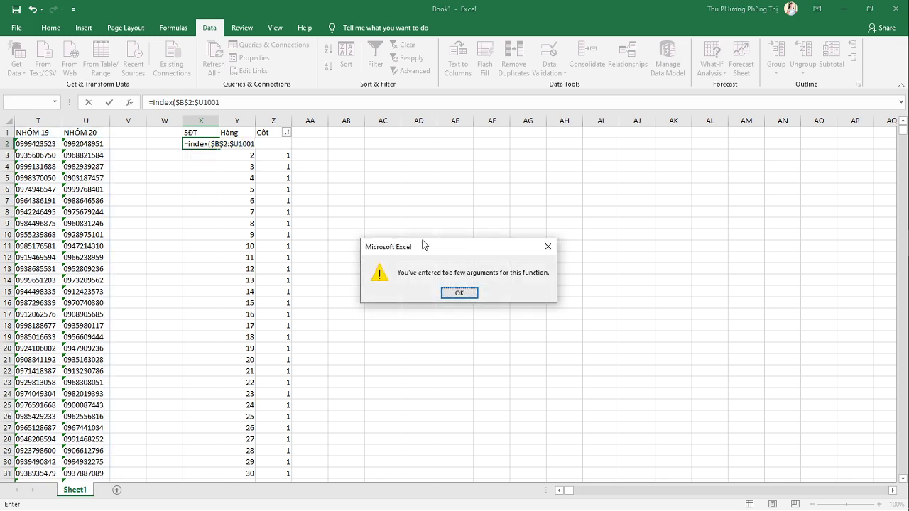
- Dismiss the warning and complete X2 as =INDEX($B$2:$U$1001,Y2,Z2)
{"action": "left_click", "coordinate": [450, 292]}
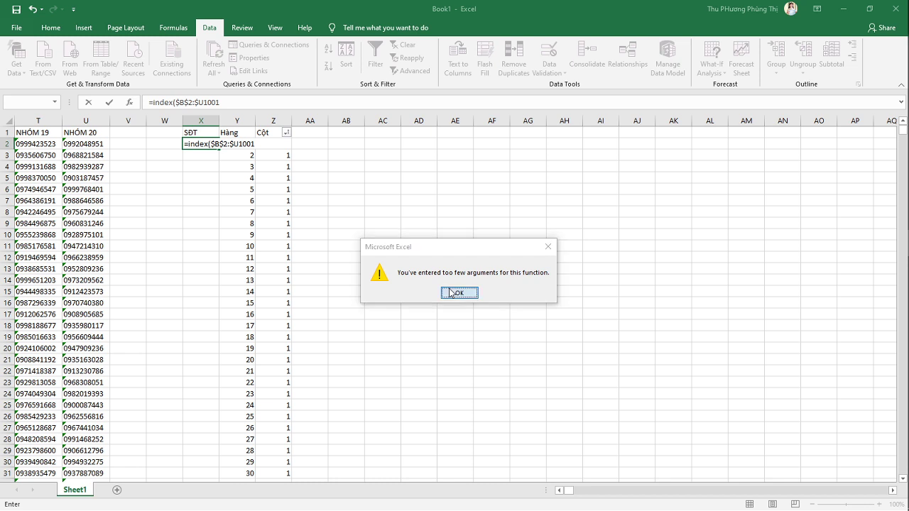
{"action": "left_click", "coordinate": [239, 144]}
{"action": "type", "text": "$"}
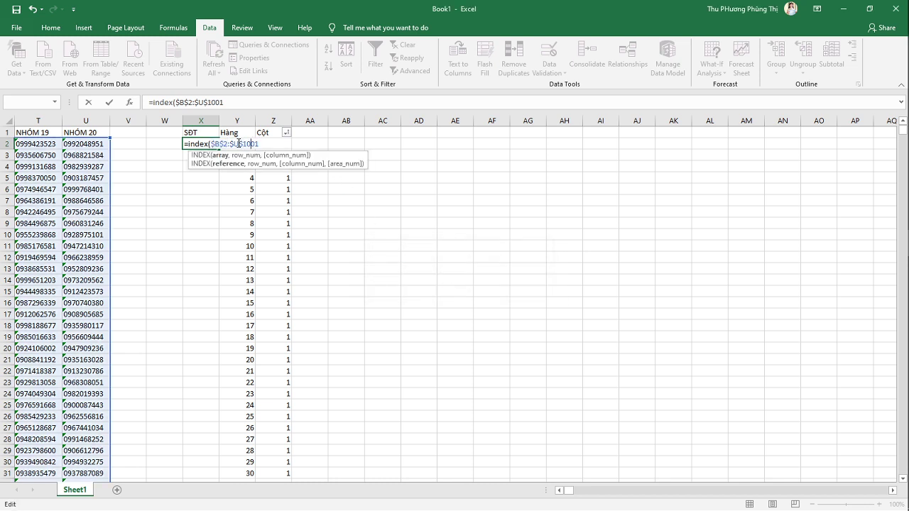
{"action": "key", "text": "End"}
{"action": "type", "text": ","}
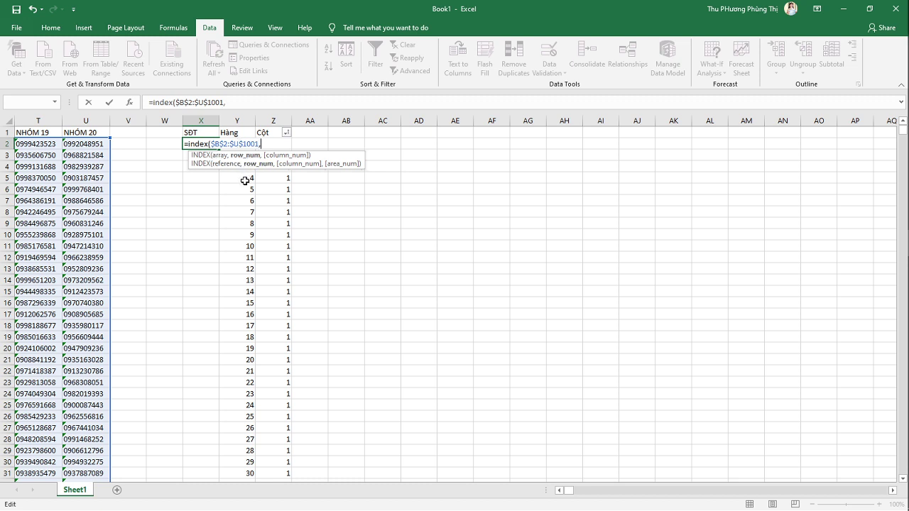
{"action": "type", "text": "Y2"}
{"action": "type", "text": ","}
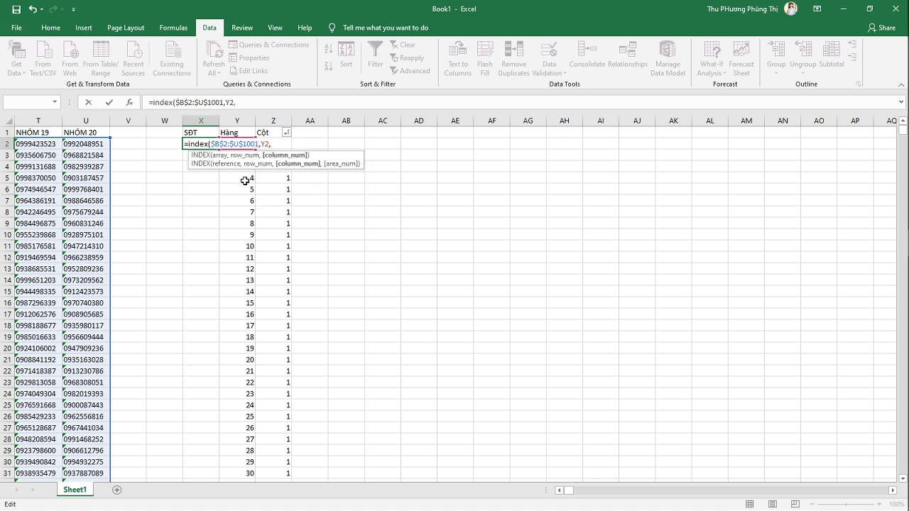
{"action": "type", "text": "Z2"}
{"action": "type", "text": ")"}
{"action": "key", "text": "Return"}
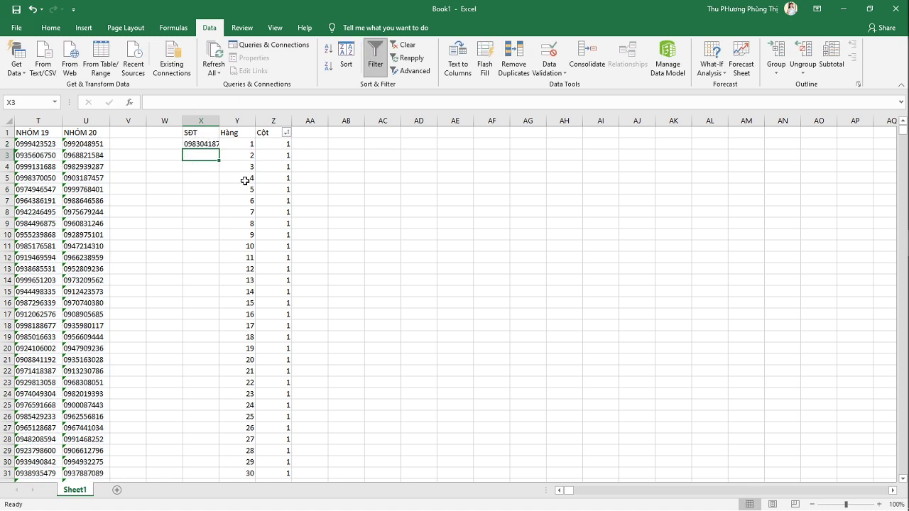
- Fill the X2 INDEX formula down column X and scroll to the bottom near row 20000
{"action": "left_click", "coordinate": [211, 144]}
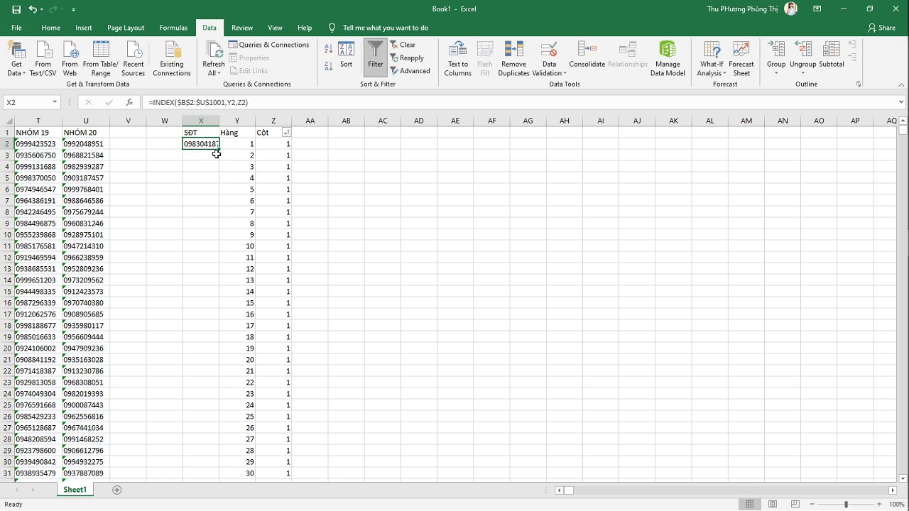
{"action": "double_click", "coordinate": [220, 149]}
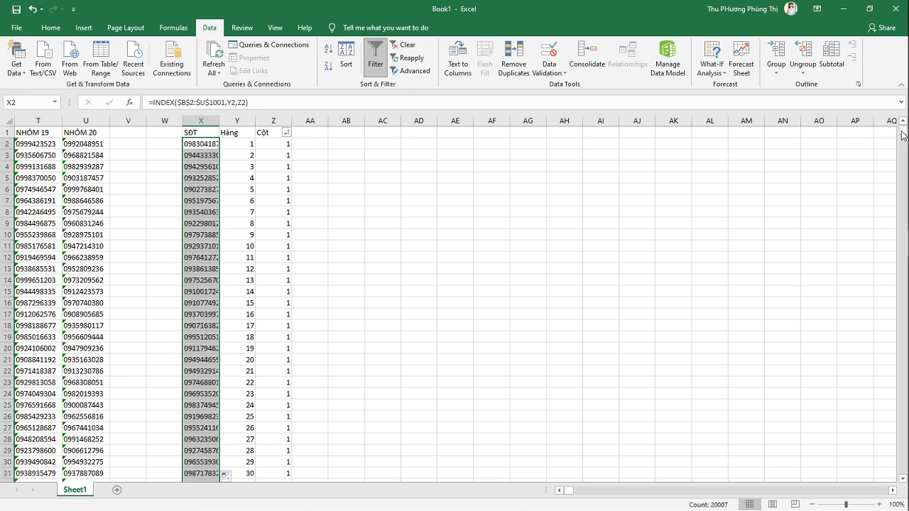
{"action": "left_click_drag", "start_coordinate": [902, 132], "coordinate": [902, 474]}
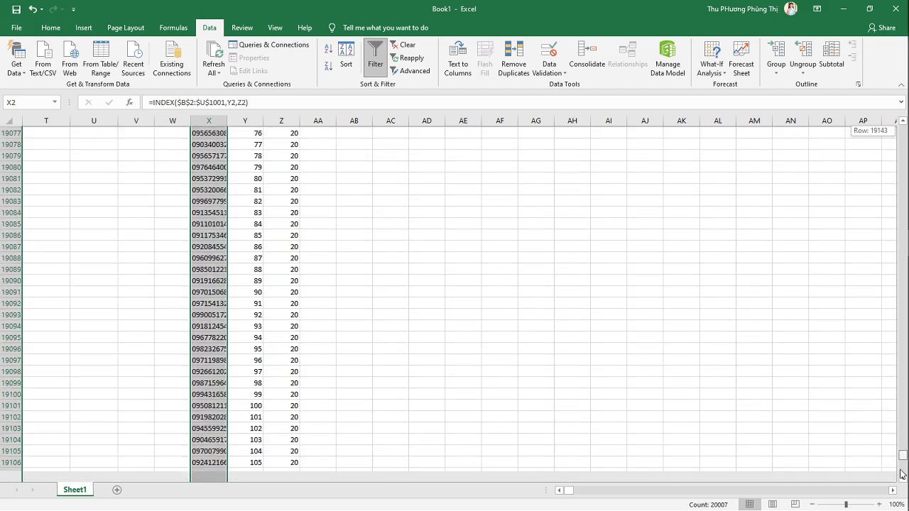
{"action": "scroll", "coordinate": [828, 433], "scroll_direction": "down", "scroll_amount": 15}
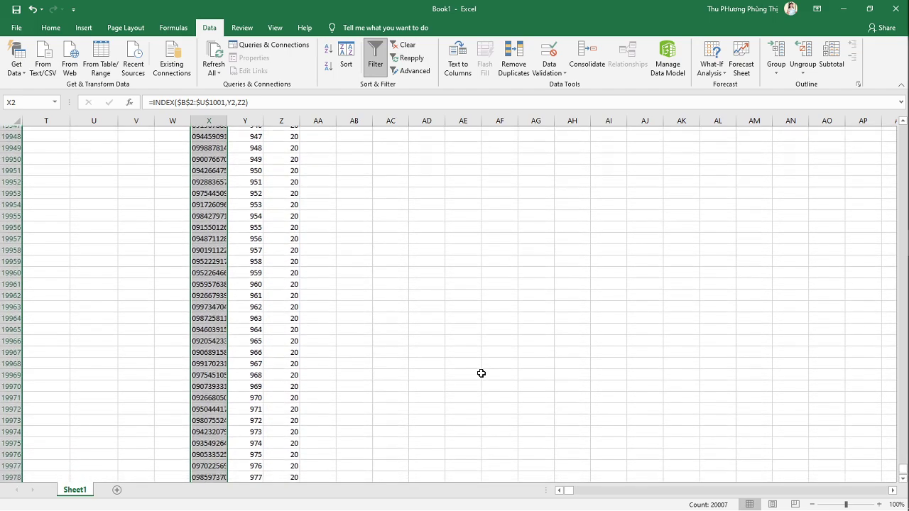
{"action": "scroll", "coordinate": [436, 365], "scroll_direction": "down", "scroll_amount": 1}
{"action": "scroll", "coordinate": [430, 367], "scroll_direction": "down", "scroll_amount": 2}
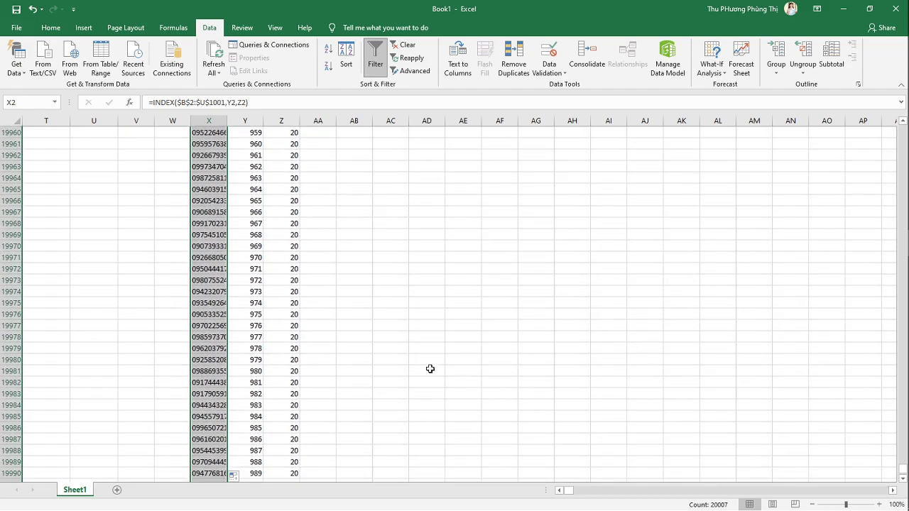
{"action": "scroll", "coordinate": [428, 373], "scroll_direction": "down", "scroll_amount": 1}
{"action": "scroll", "coordinate": [426, 380], "scroll_direction": "down", "scroll_amount": 2}
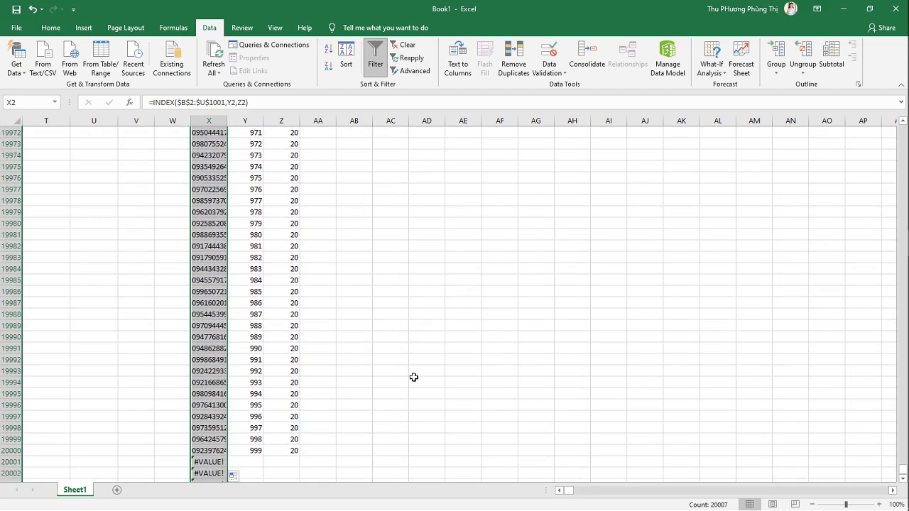
{"action": "scroll", "coordinate": [340, 280], "scroll_direction": "down", "scroll_amount": 1}
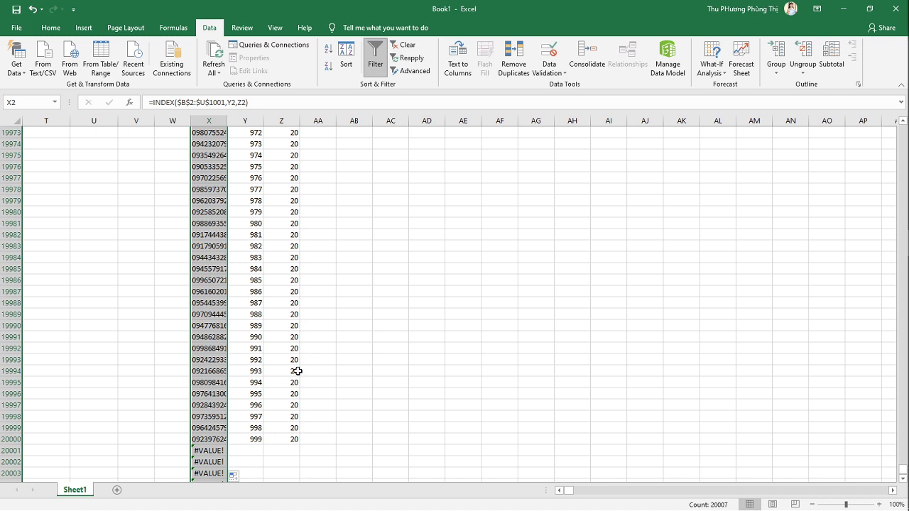
- Extend Hàng to 1000 and Cột to 20 into row 20001 with the fill handles
{"action": "left_click", "coordinate": [256, 439]}
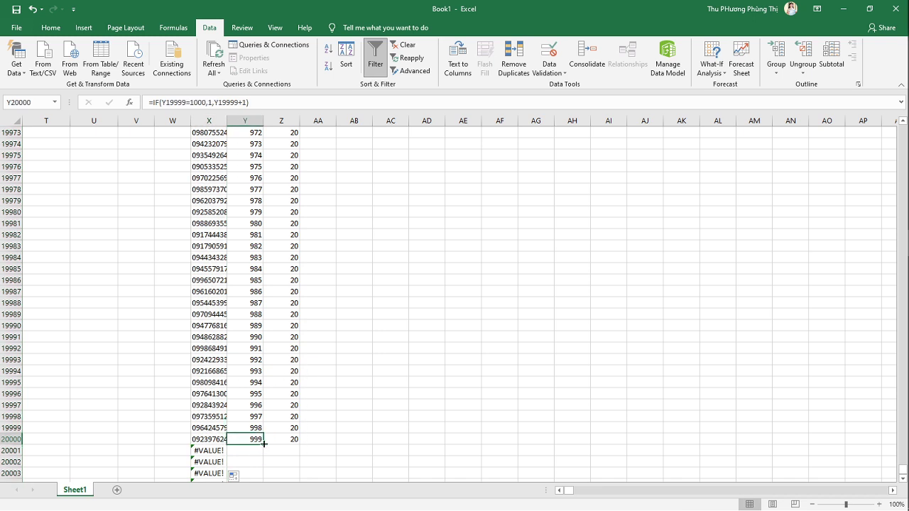
{"action": "left_click_drag", "start_coordinate": [264, 444], "coordinate": [263, 455]}
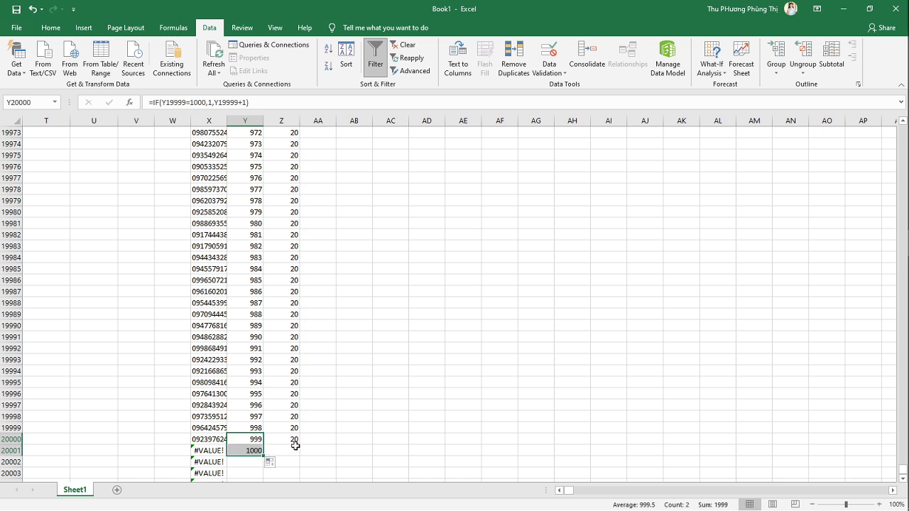
{"action": "left_click", "coordinate": [294, 441]}
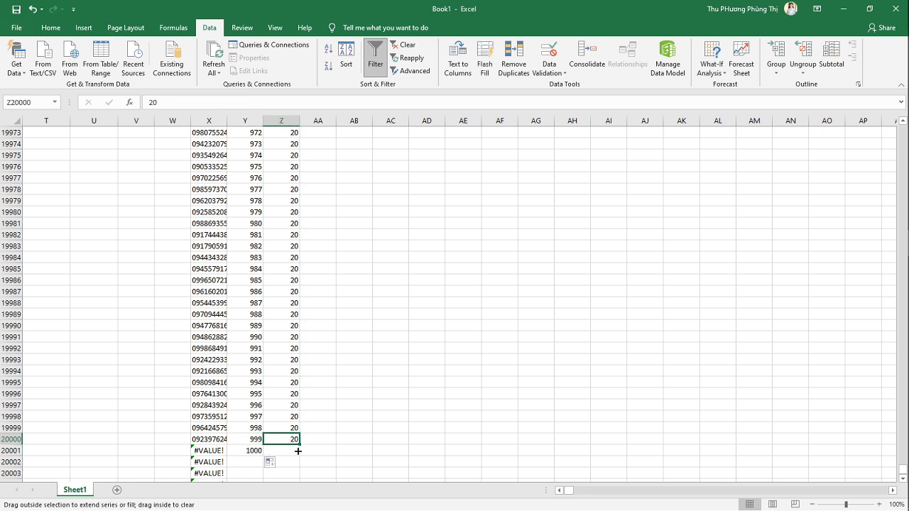
{"action": "left_click_drag", "start_coordinate": [297, 451], "coordinate": [297, 455]}
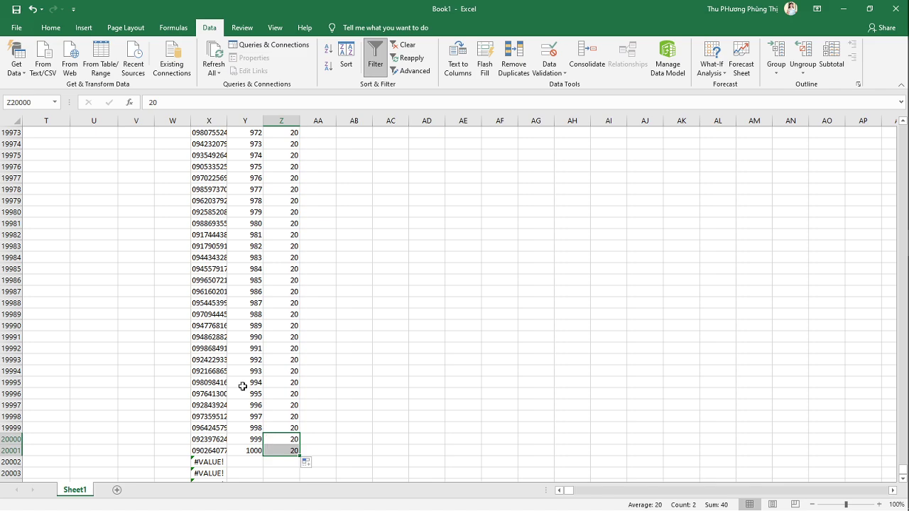
- Scroll to the end of the block and begin selecting upward from row 20001
{"action": "scroll", "coordinate": [242, 386], "scroll_direction": "down", "scroll_amount": 2}
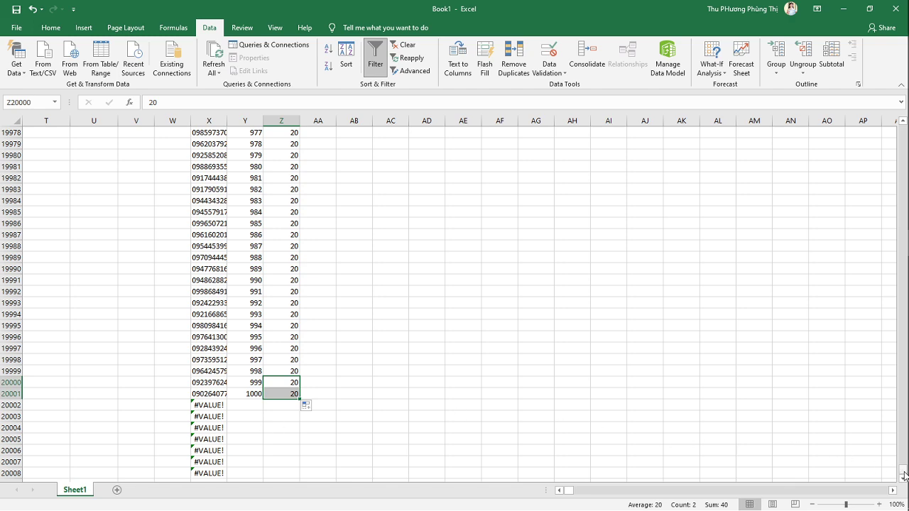
{"action": "mouse_move", "coordinate": [902, 470]}
{"action": "left_mouse_down"}
{"action": "mouse_move", "coordinate": [879, 404]}
{"action": "mouse_move", "coordinate": [900, 495]}
{"action": "left_mouse_up"}
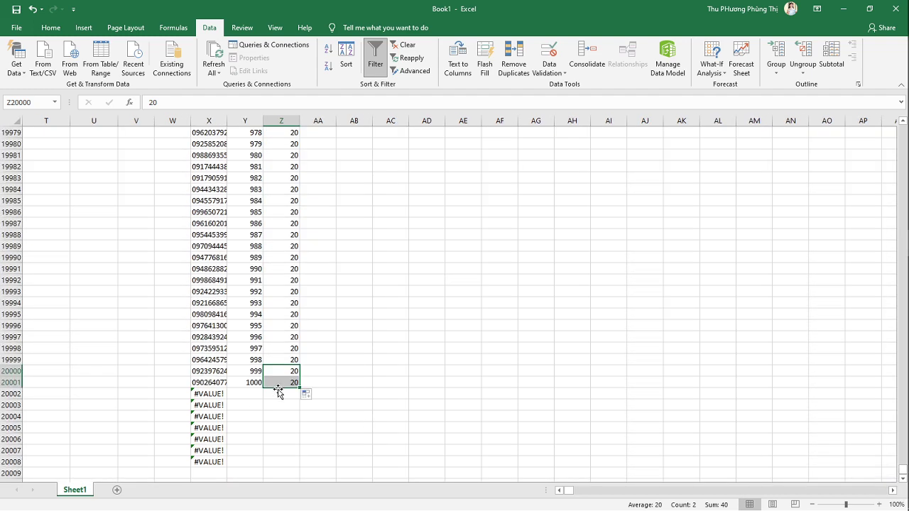
{"action": "mouse_move", "coordinate": [280, 387]}
{"action": "left_mouse_down"}
{"action": "mouse_move", "coordinate": [223, 377]}
{"action": "mouse_move", "coordinate": [250, 57]}
{"action": "left_mouse_up"}
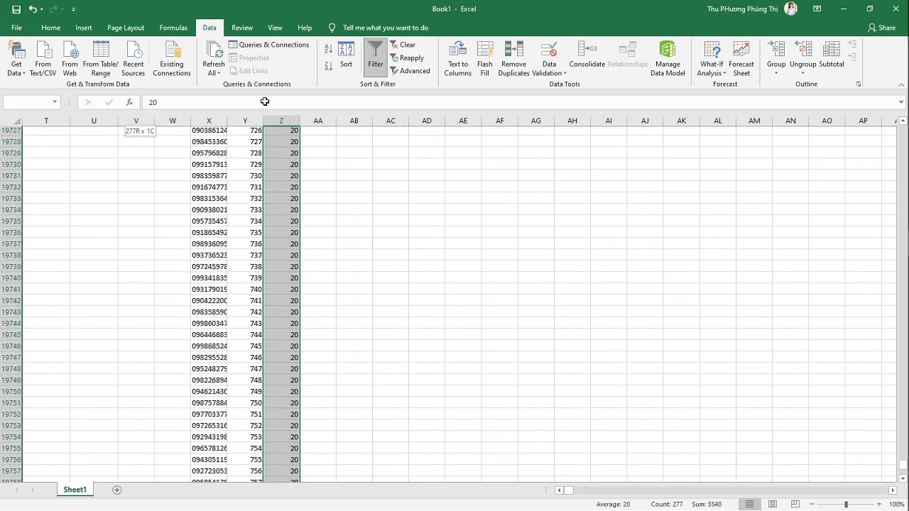
- Select X1:Z20001 using Ctrl+Shift+Up and copy it
{"action": "mouse_move", "coordinate": [251, 56]}
{"action": "left_mouse_down"}
{"action": "mouse_move", "coordinate": [246, 88]}
{"action": "mouse_move", "coordinate": [277, 1]}
{"action": "mouse_move", "coordinate": [212, 159]}
{"action": "left_mouse_up"}
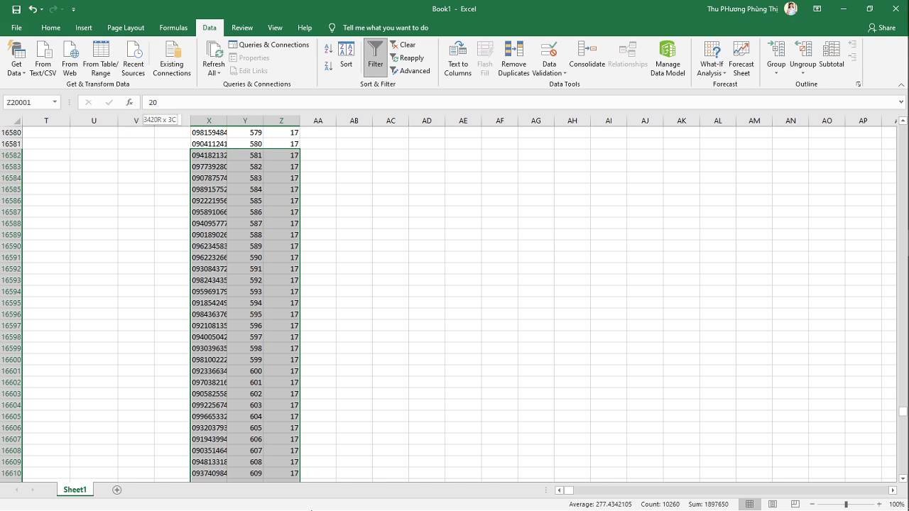
{"action": "key", "text": "ctrl+shift+Up"}
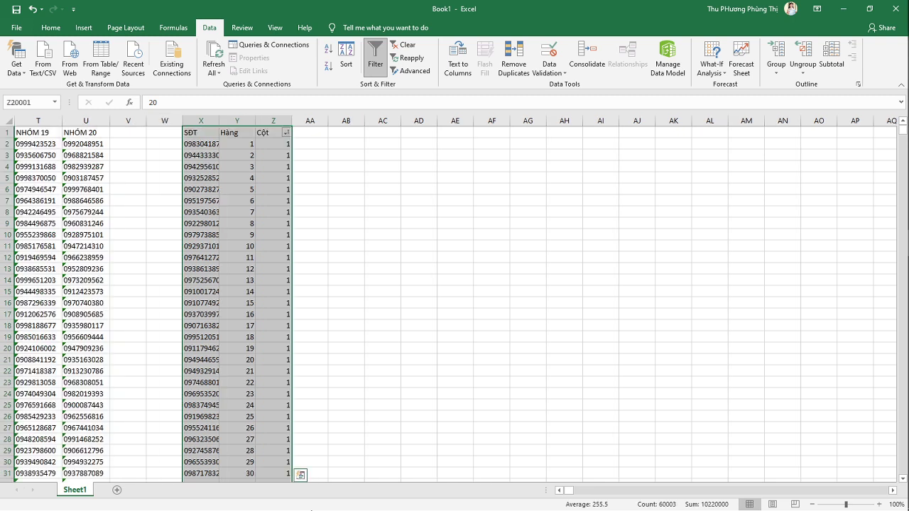
{"action": "key", "text": "ctrl+c"}
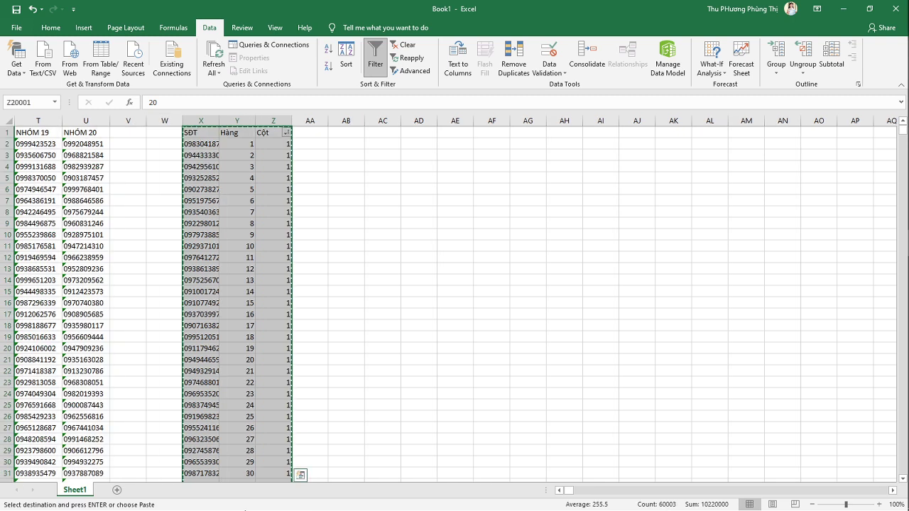
- Add Sheet3, paste the block at C1, then clear the results that turned to zeros
{"action": "left_click", "coordinate": [117, 490]}
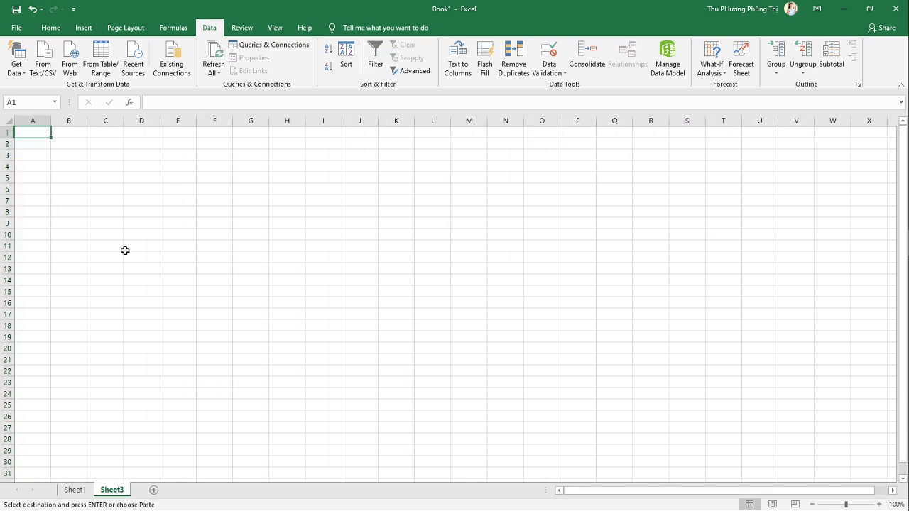
{"action": "left_click", "coordinate": [119, 134]}
{"action": "key", "text": "ctrl+v"}
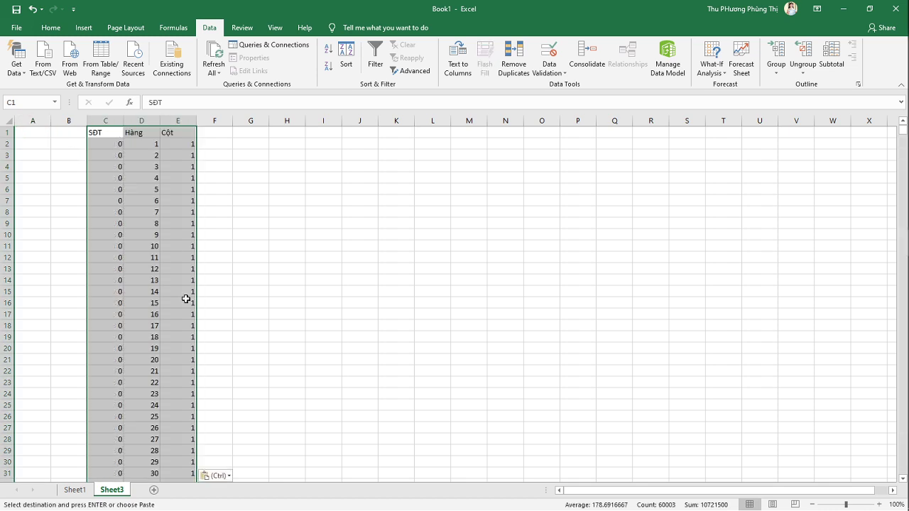
{"action": "scroll", "coordinate": [185, 299], "scroll_direction": "down", "scroll_amount": 10}
{"action": "scroll", "coordinate": [185, 299], "scroll_direction": "down", "scroll_amount": 5}
{"action": "scroll", "coordinate": [185, 299], "scroll_direction": "up", "scroll_amount": 15}
{"action": "key", "text": "Delete"}
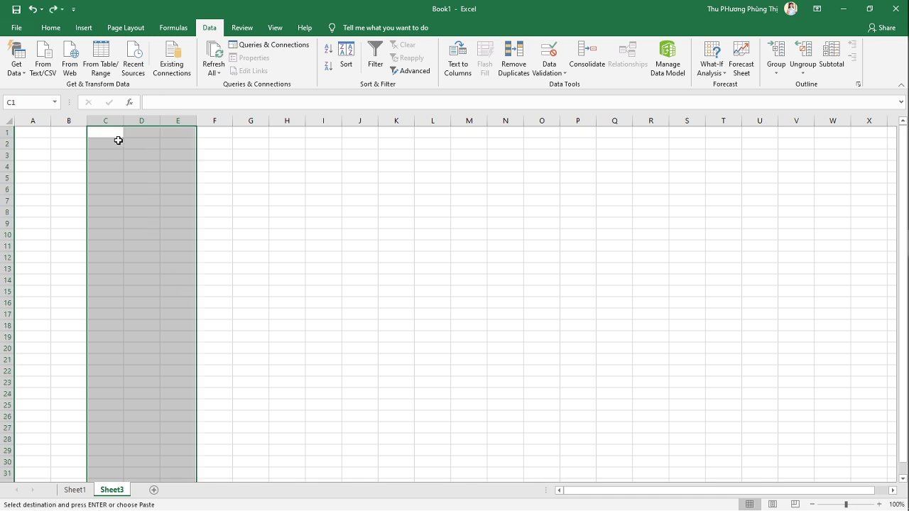
- Paste the copied SĐT, Hàng and Cột block at C1 as values only
{"action": "right_click", "coordinate": [116, 134]}
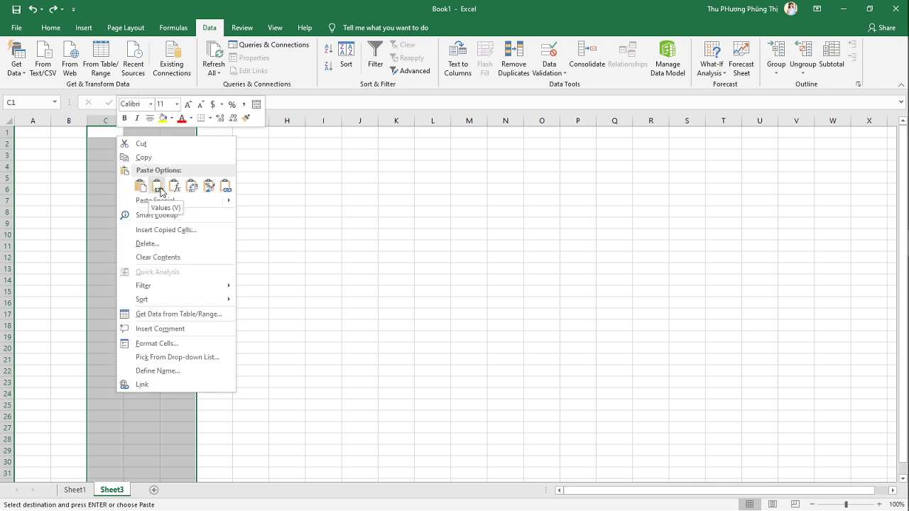
{"action": "left_click", "coordinate": [160, 186]}
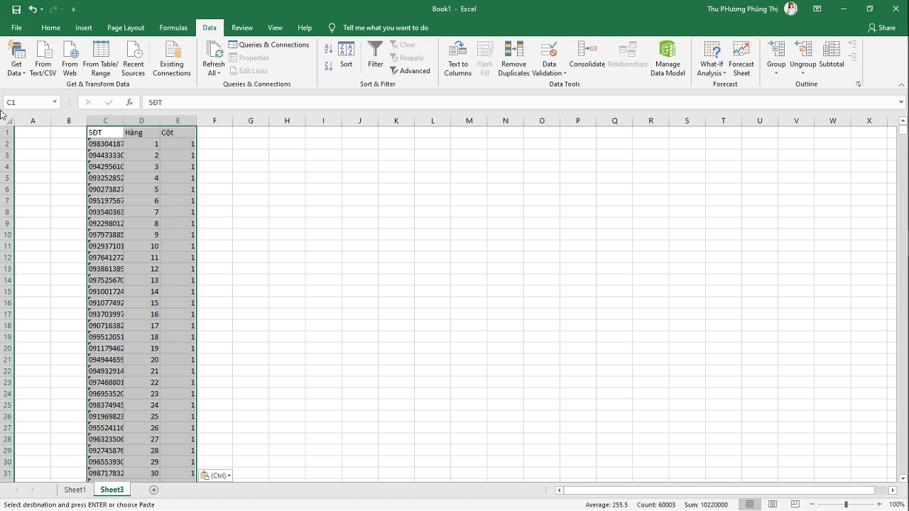
{"action": "left_click", "coordinate": [30, 133]}
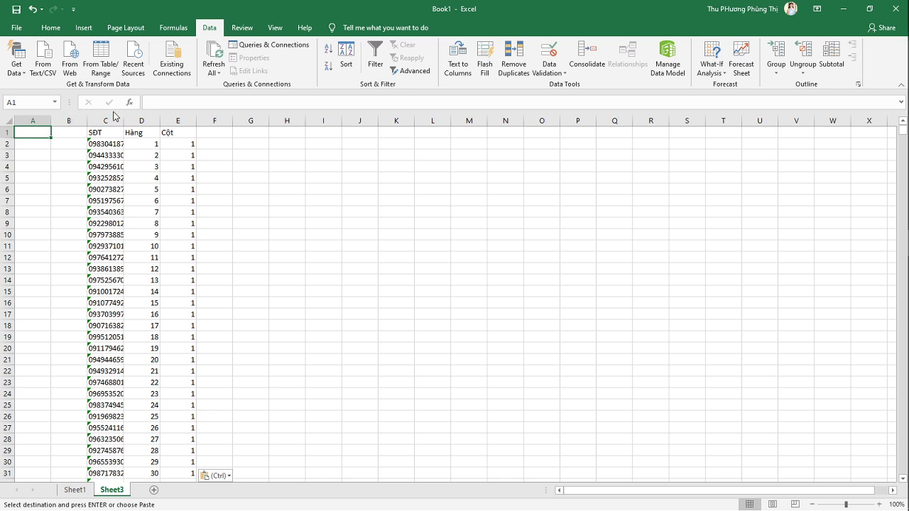
- Move the lookup table to columns H–J and put the SĐT may mắn header in B1 and STT in A1
{"action": "mouse_move", "coordinate": [116, 118]}
{"action": "left_mouse_down"}
{"action": "mouse_move", "coordinate": [187, 115]}
{"action": "mouse_move", "coordinate": [291, 139]}
{"action": "mouse_move", "coordinate": [345, 128]}
{"action": "left_mouse_up"}
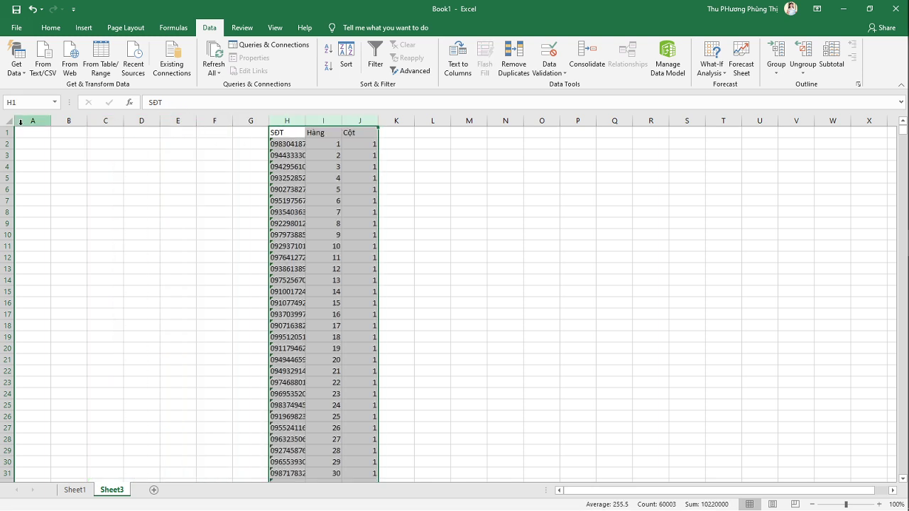
{"action": "left_click", "coordinate": [39, 147]}
{"action": "left_click", "coordinate": [39, 134]}
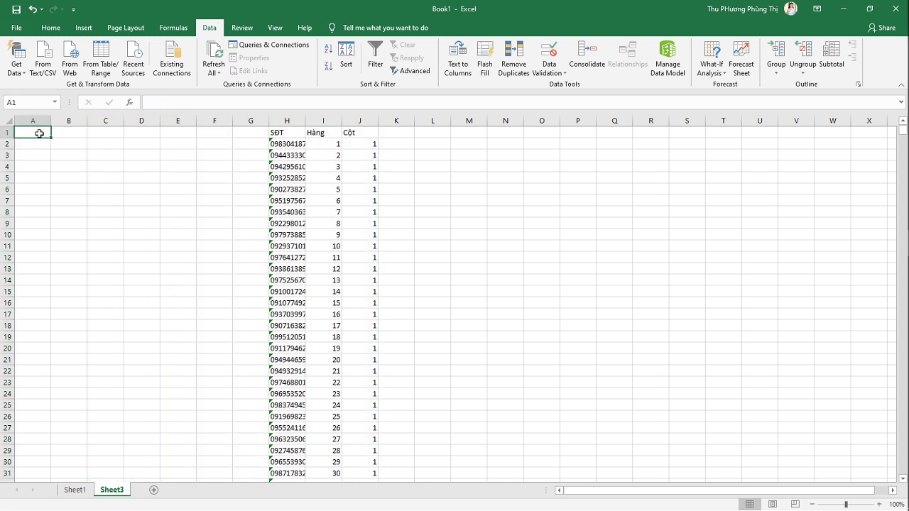
{"action": "type", "text": "SS"}
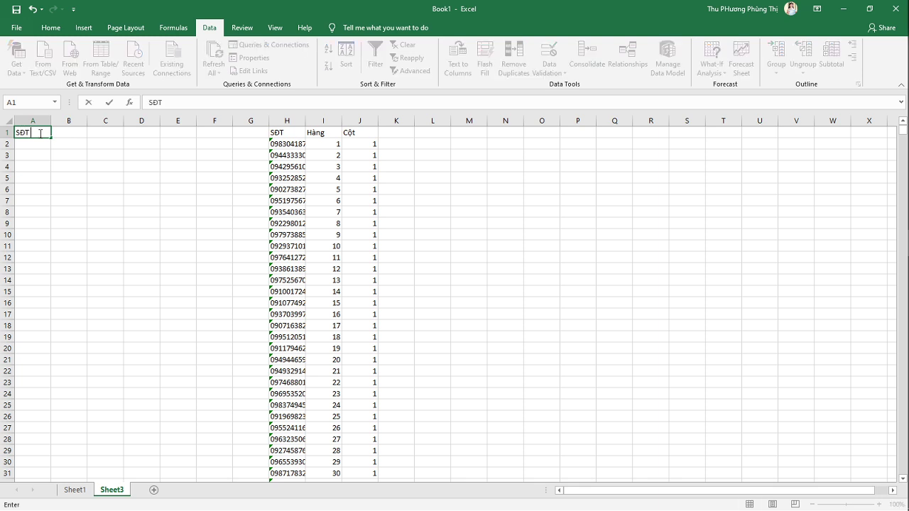
{"action": "type", "text": " mã"}
{"action": "type", "text": " mắn"}
{"action": "left_click", "coordinate": [36, 120]}
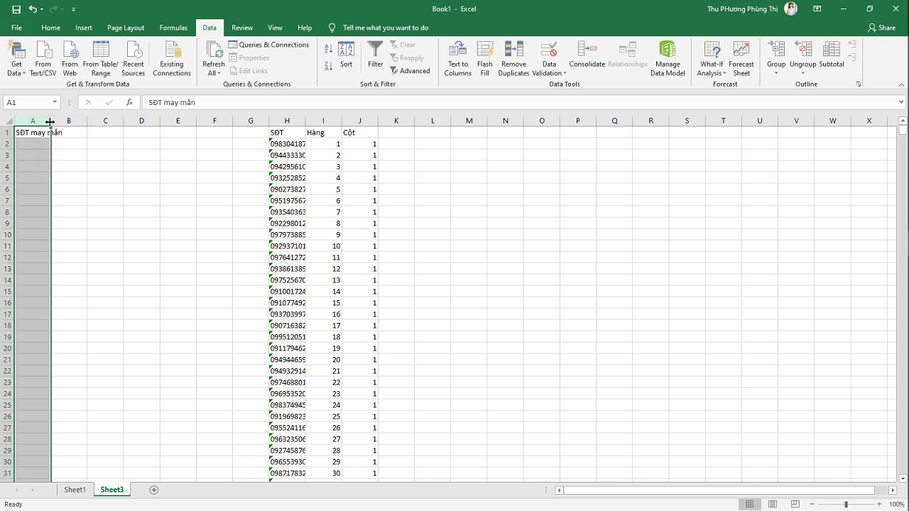
{"action": "left_click_drag", "start_coordinate": [51, 121], "coordinate": [79, 121]}
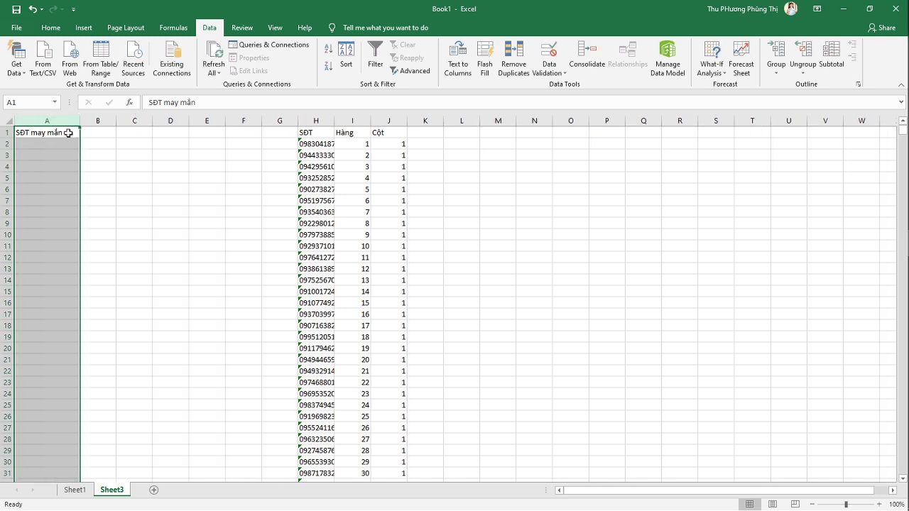
{"action": "left_click_drag", "start_coordinate": [78, 137], "coordinate": [99, 138]}
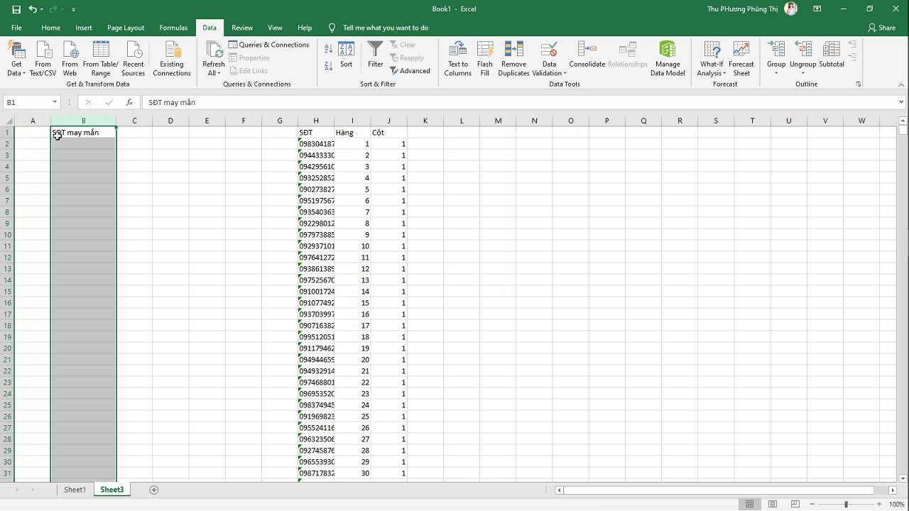
{"action": "left_click", "coordinate": [42, 133]}
{"action": "type", "text": "STT"}
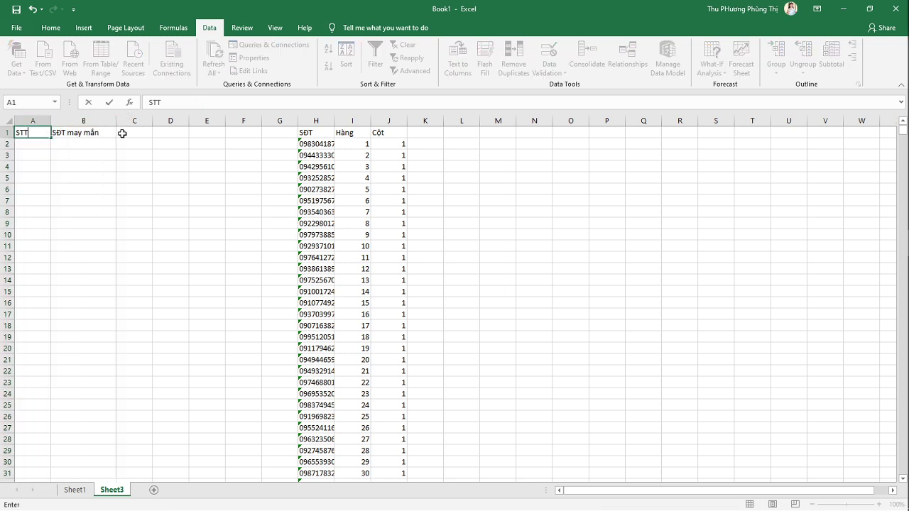
- Enter the headers Hàng nào? in C1 and Cột nào? in D1
{"action": "left_click", "coordinate": [128, 133]}
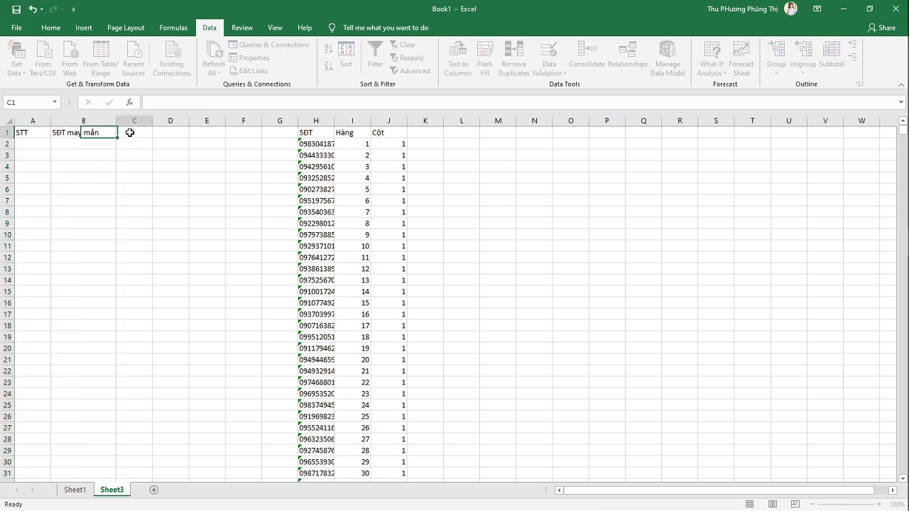
{"action": "type", "text": "Côt"}
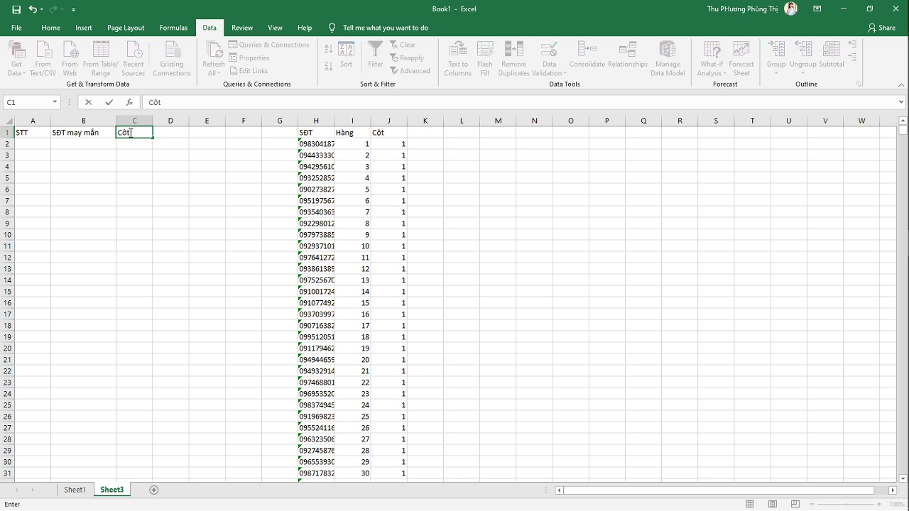
{"action": "type", "text": "j nm"}
{"action": "key", "text": "BackSpace"}
{"action": "key", "text": "BackSpace"}
{"action": "key", "text": "BackSpace"}
{"action": "key", "text": "BackSpace"}
{"action": "key", "text": "BackSpace"}
{"action": "key", "text": "BackSpace"}
{"action": "key", "text": "BackSpace"}
{"action": "type", "text": "Hàn"}
{"action": "type", "text": "g nào"}
{"action": "key", "text": "Tab"}
{"action": "type", "text": "Co"}
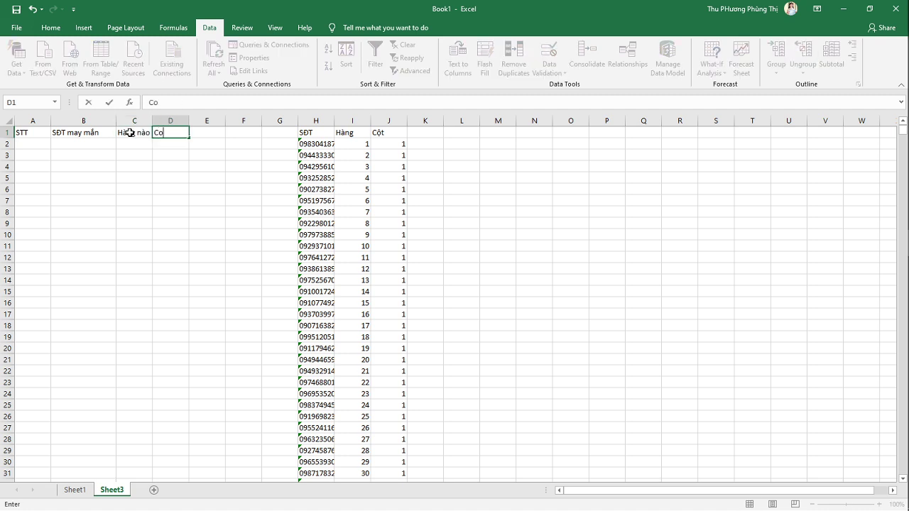
{"action": "type", "text": " nào?"}
{"action": "left_click", "coordinate": [130, 133]}
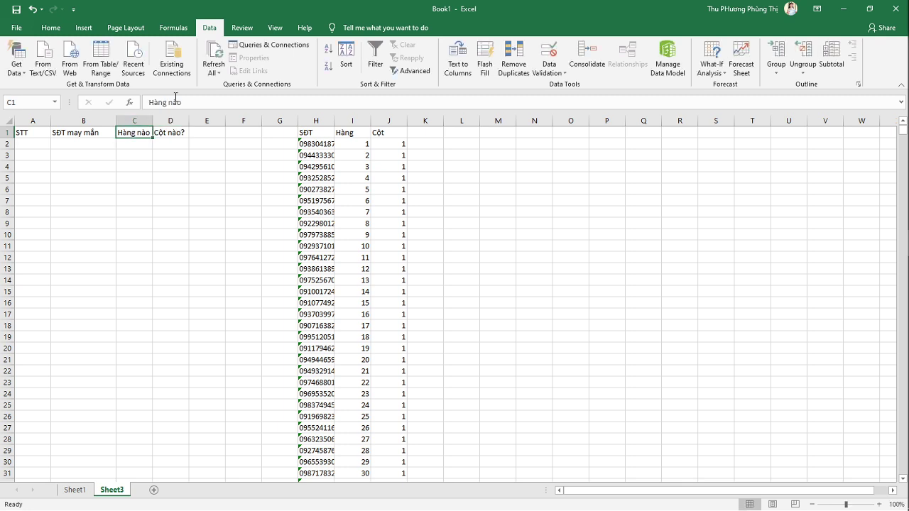
{"action": "left_click", "coordinate": [212, 105]}
{"action": "type", "text": "?"}
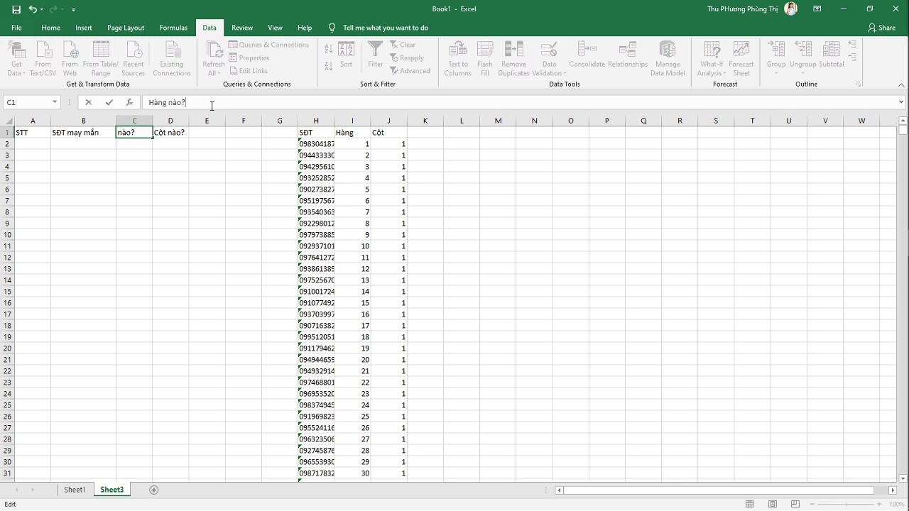
{"action": "left_click", "coordinate": [133, 187]}
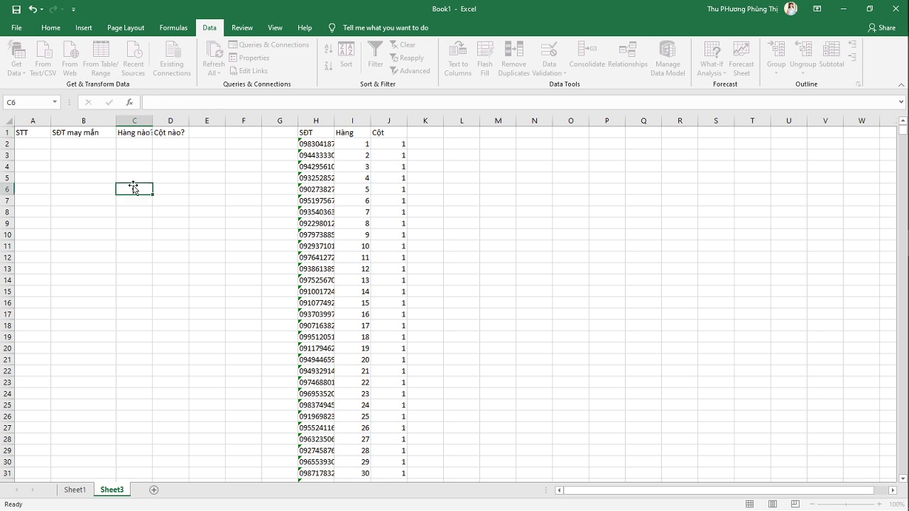
- Autofit columns A through D to their headers
{"action": "double_click", "coordinate": [50, 119]}
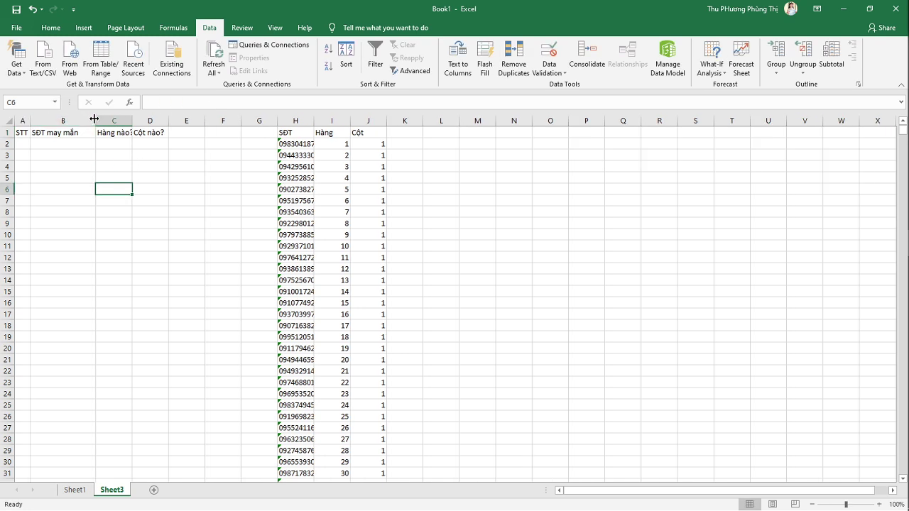
{"action": "double_click", "coordinate": [90, 119]}
{"action": "double_click", "coordinate": [118, 119]}
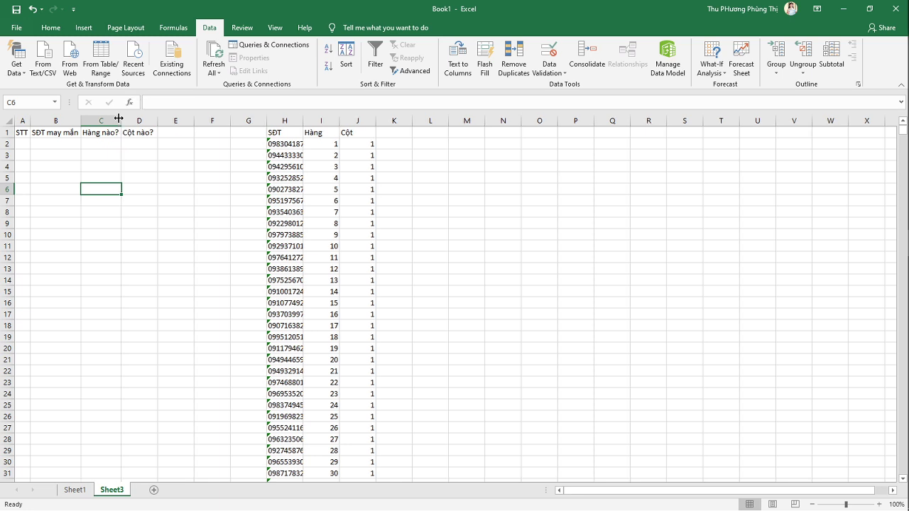
{"action": "double_click", "coordinate": [158, 120]}
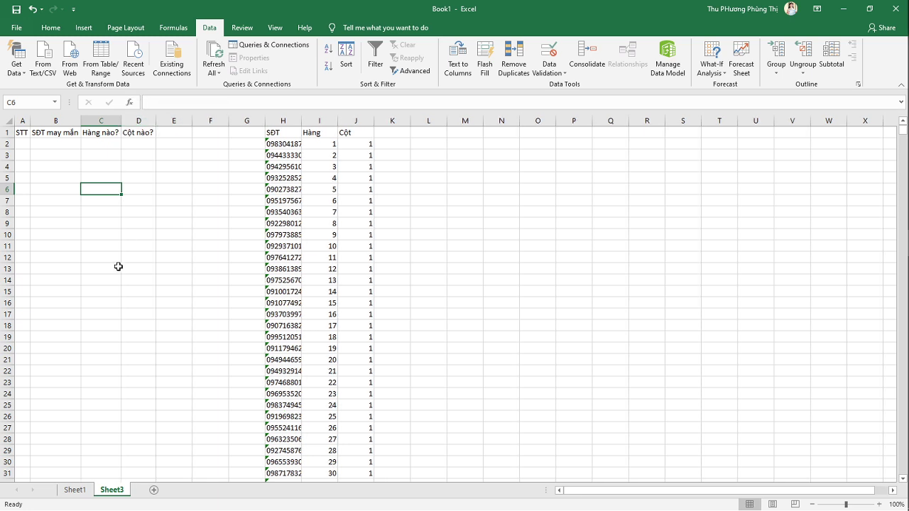
- Number the STT column 1 to 10 in A2:A11 using the fill handle
{"action": "left_click", "coordinate": [23, 144]}
{"action": "type", "text": "1"}
{"action": "key", "text": "Return"}
{"action": "type", "text": "2"}
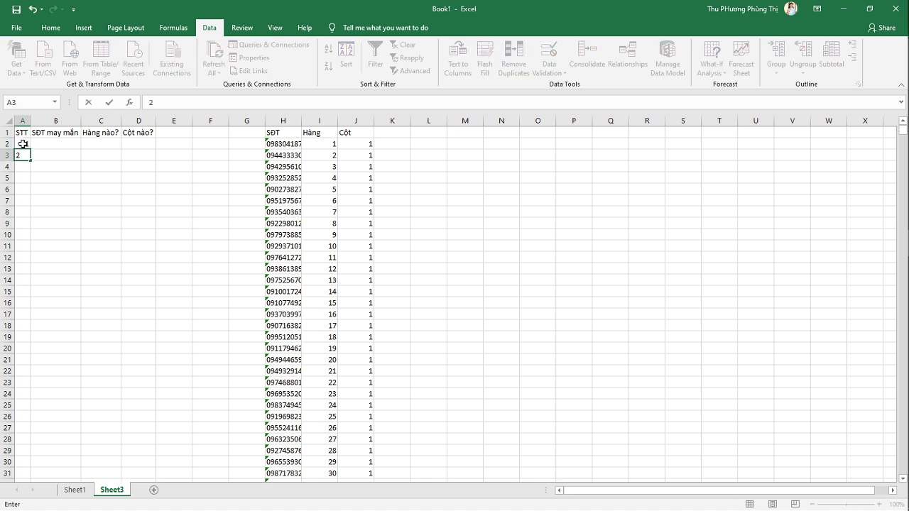
{"action": "left_click", "coordinate": [23, 145]}
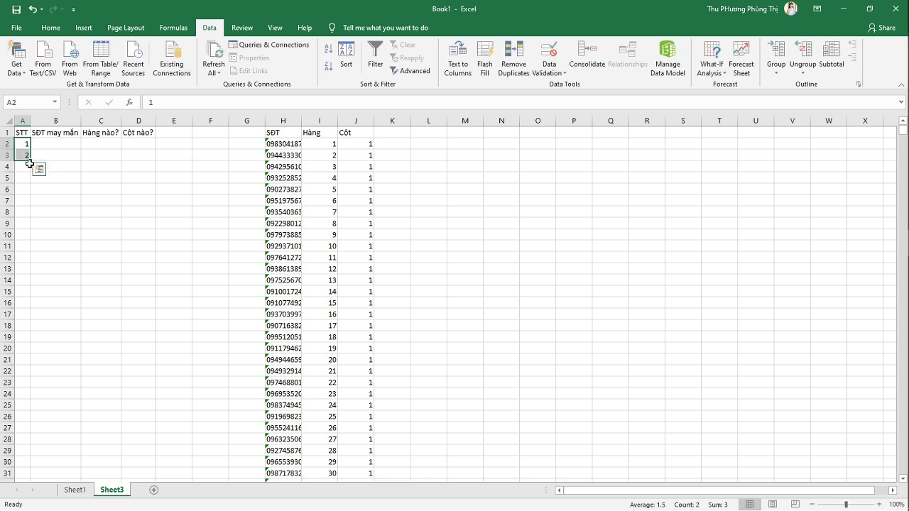
{"action": "left_click_drag", "start_coordinate": [30, 161], "coordinate": [36, 227]}
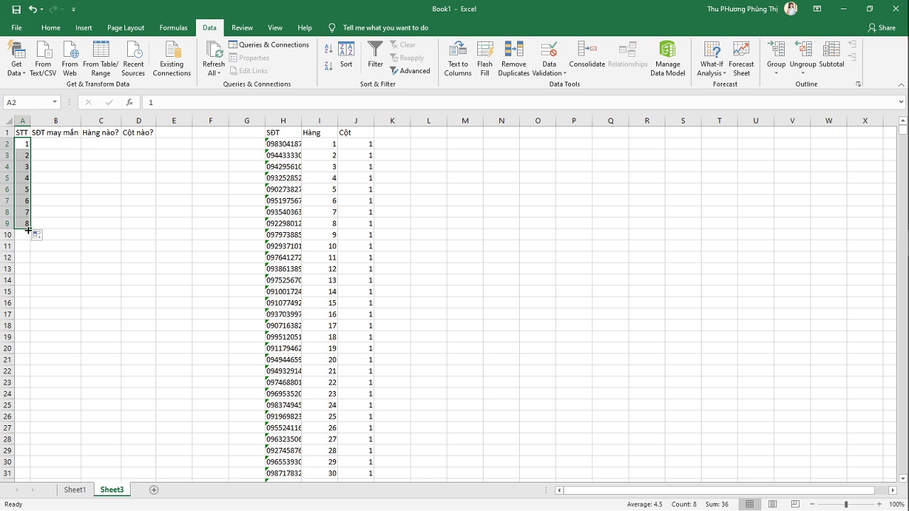
{"action": "left_click_drag", "start_coordinate": [31, 228], "coordinate": [30, 251]}
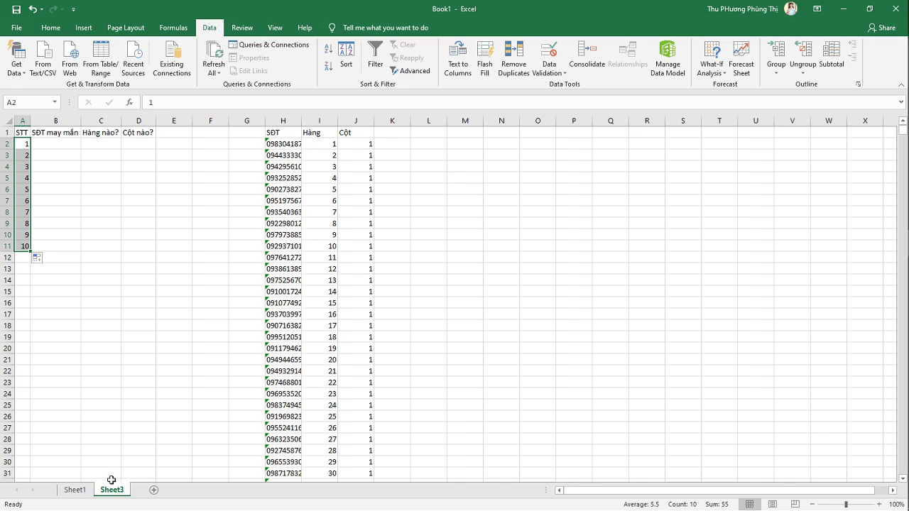
- Copy a phone number from Sheet1's grid into Sheet3 cell B2
{"action": "left_click", "coordinate": [75, 492]}
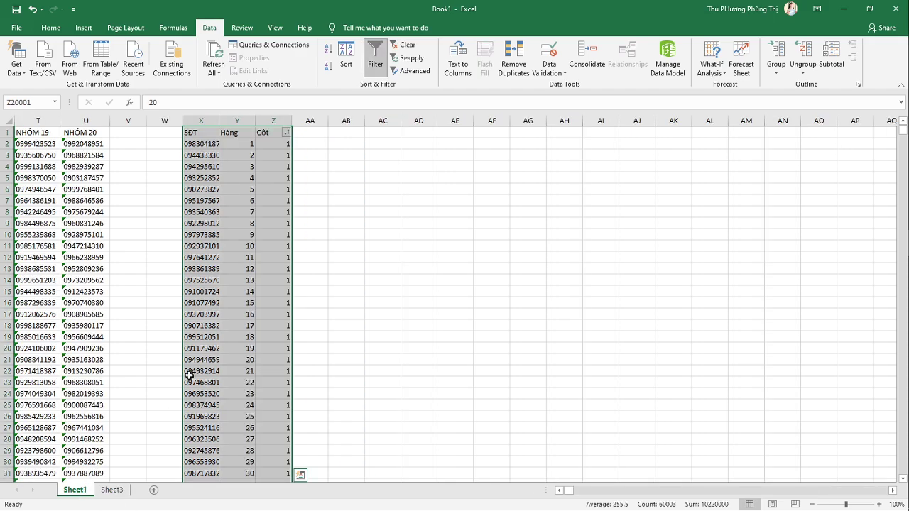
{"action": "scroll", "coordinate": [53, 301], "scroll_direction": "left", "scroll_amount": 6}
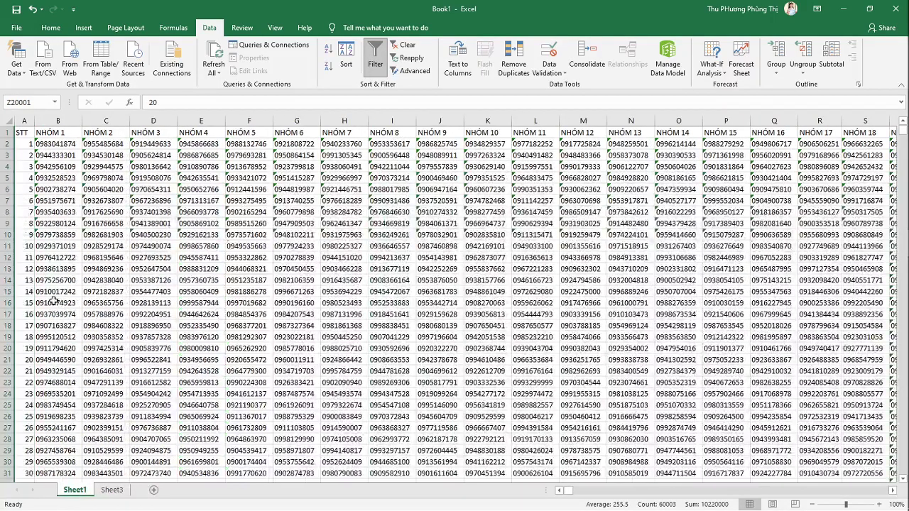
{"action": "scroll", "coordinate": [339, 303], "scroll_direction": "down", "scroll_amount": 1}
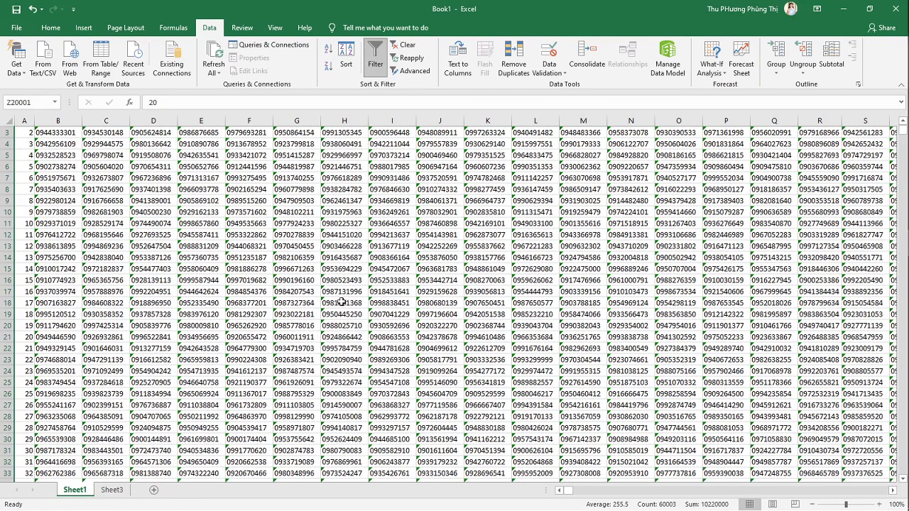
{"action": "left_click", "coordinate": [504, 281]}
{"action": "key", "text": "ctrl+c"}
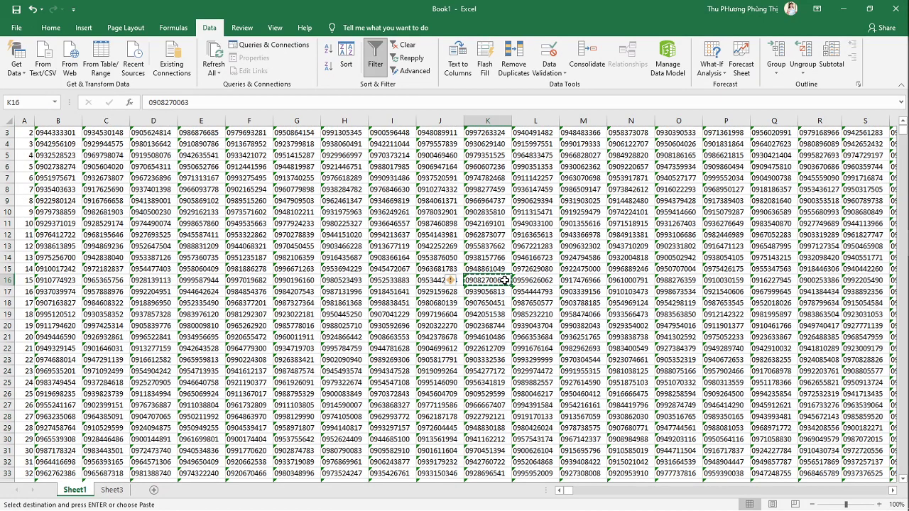
{"action": "left_click", "coordinate": [112, 490]}
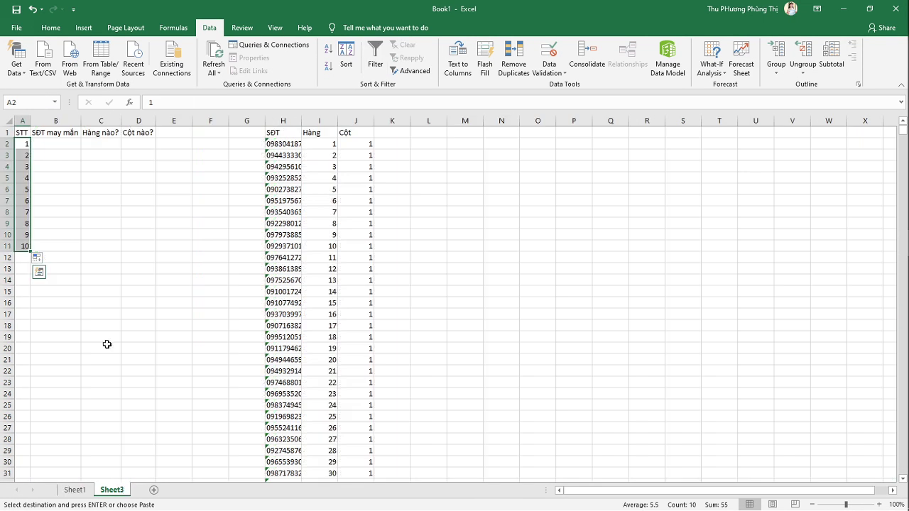
{"action": "left_click", "coordinate": [66, 140]}
{"action": "key", "text": "ctrl+v"}
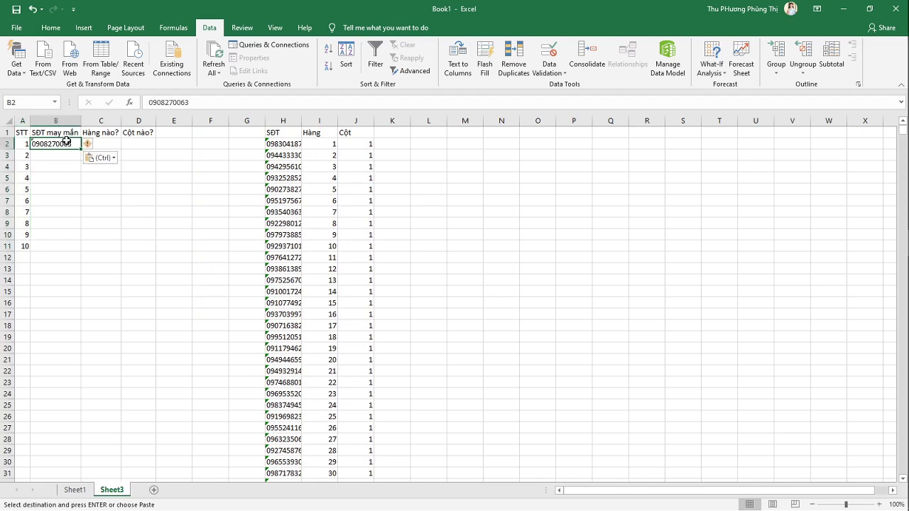
- Copy the phone numbers in Sheet1 cells S17 and C33 into B3 and B4
{"action": "left_click", "coordinate": [77, 490]}
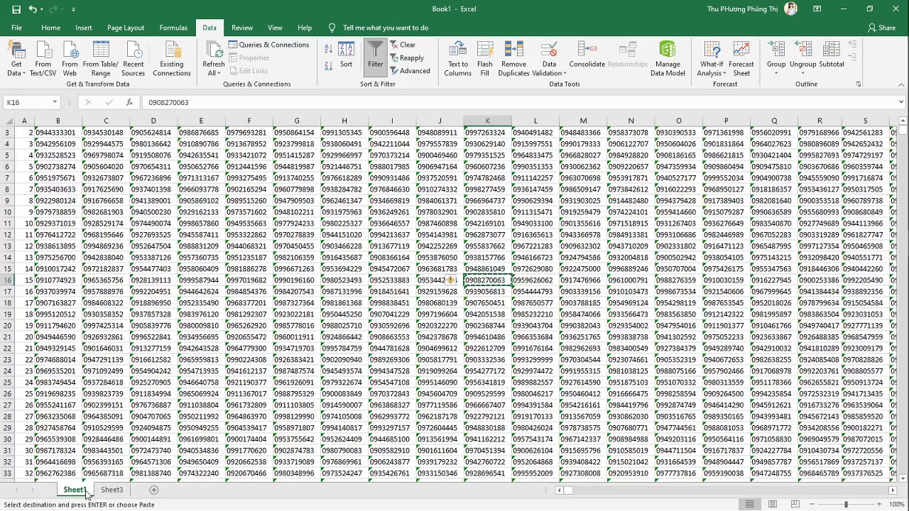
{"action": "left_click", "coordinate": [848, 293]}
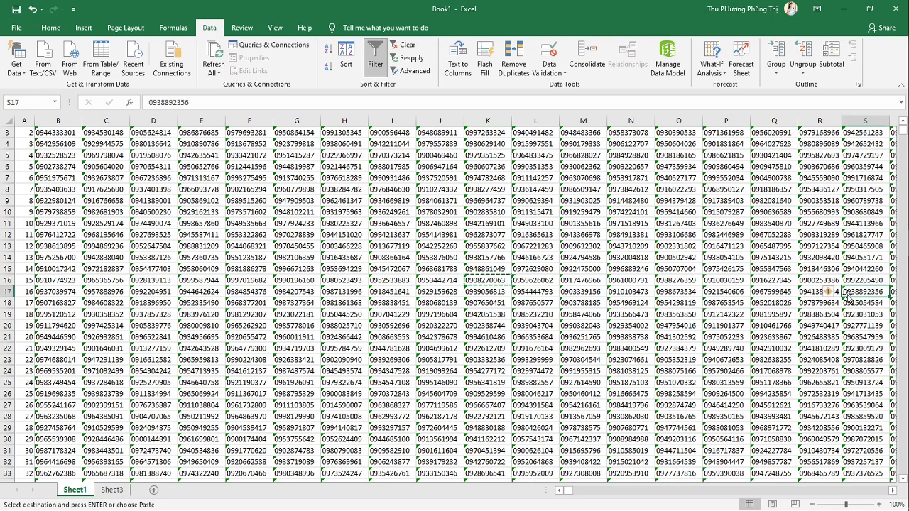
{"action": "key", "text": "ctrl+c"}
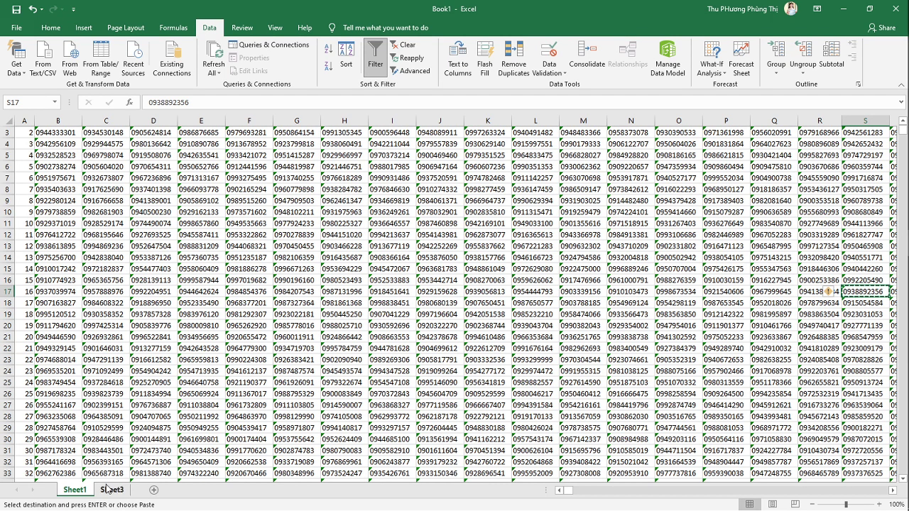
{"action": "left_click", "coordinate": [111, 490]}
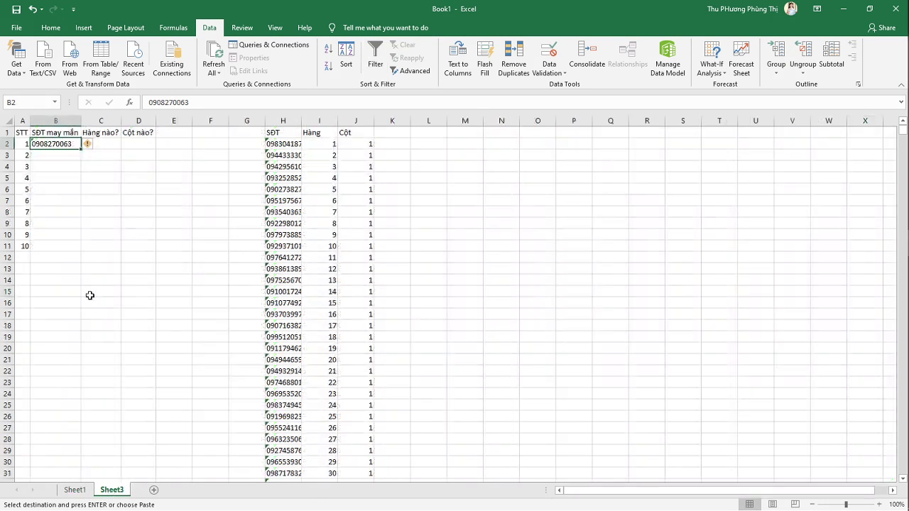
{"action": "left_click", "coordinate": [64, 157]}
{"action": "key", "text": "ctrl+v"}
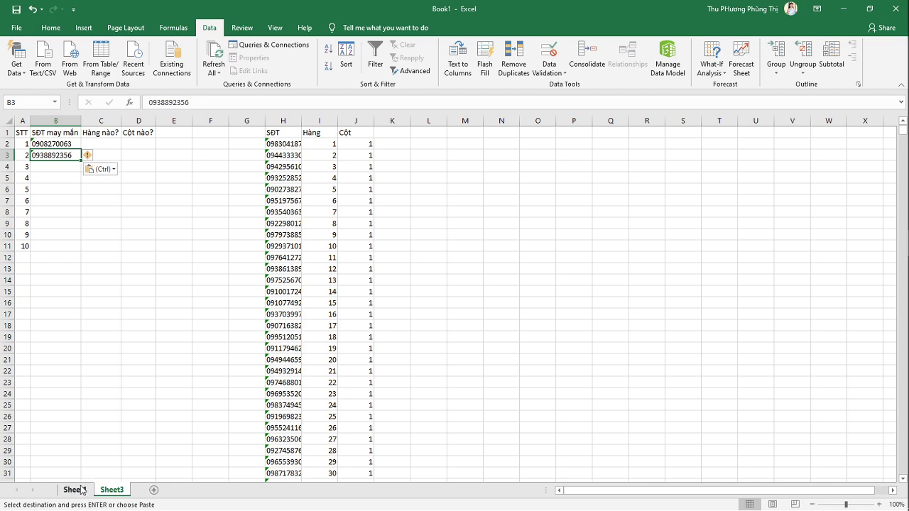
{"action": "left_click", "coordinate": [80, 489]}
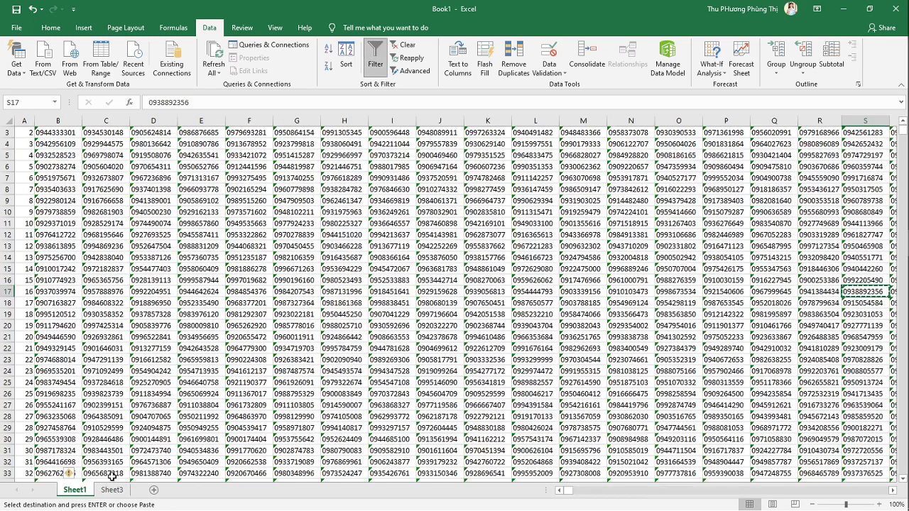
{"action": "left_click", "coordinate": [111, 473]}
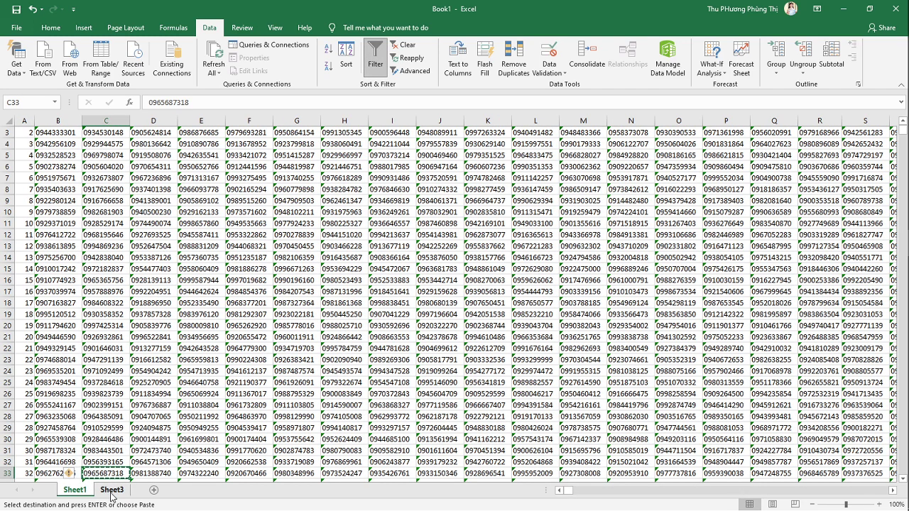
{"action": "left_click", "coordinate": [111, 491]}
{"action": "left_click", "coordinate": [70, 167]}
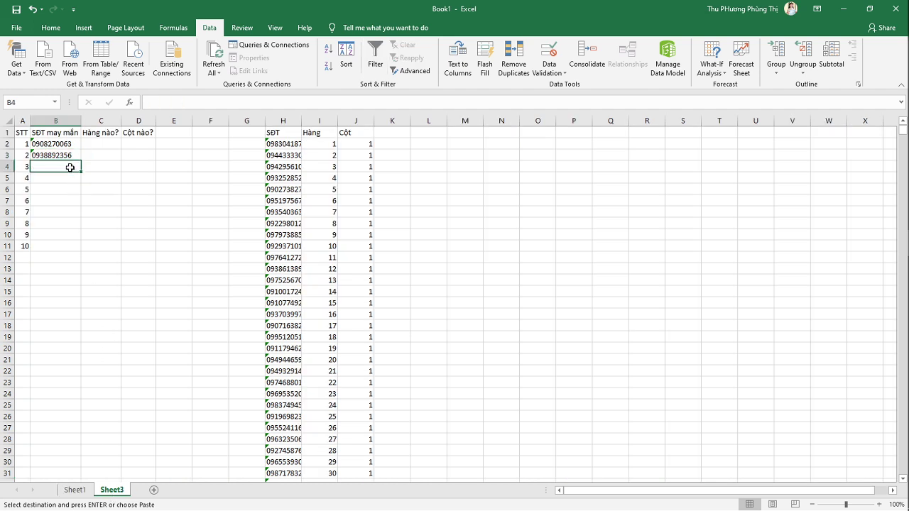
{"action": "key", "text": "ctrl+v"}
- Copy the phone number in Sheet1 cell T448 into B5
{"action": "left_click", "coordinate": [74, 490]}
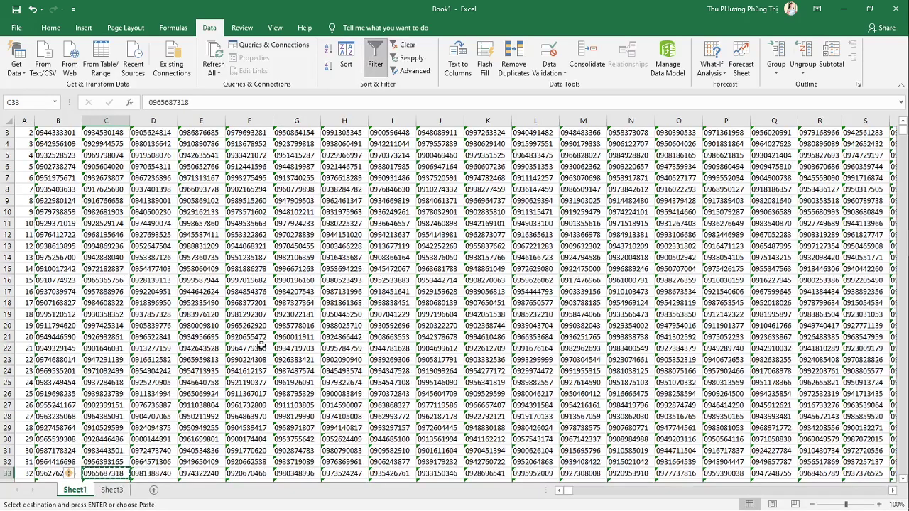
{"action": "scroll", "coordinate": [525, 291], "scroll_direction": "down", "scroll_amount": 20}
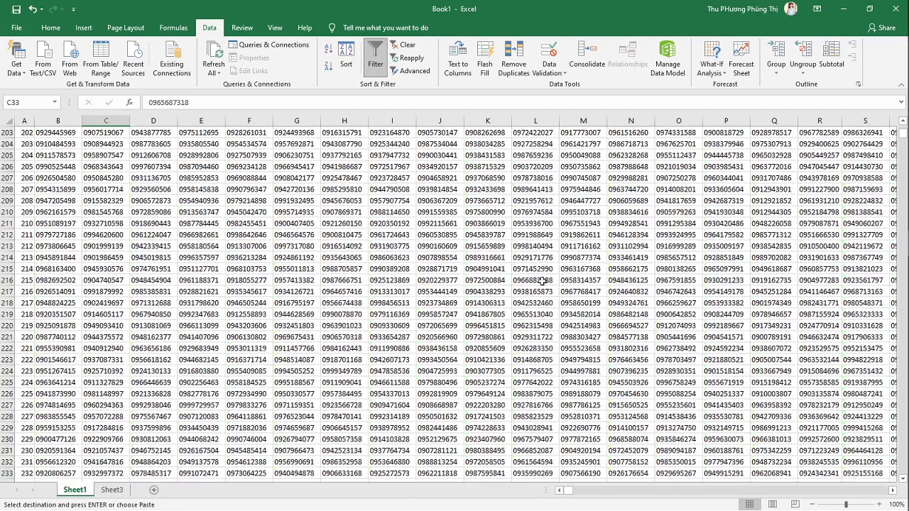
{"action": "scroll", "coordinate": [541, 282], "scroll_direction": "down", "scroll_amount": 20}
{"action": "scroll", "coordinate": [880, 450], "scroll_direction": "down", "scroll_amount": 1}
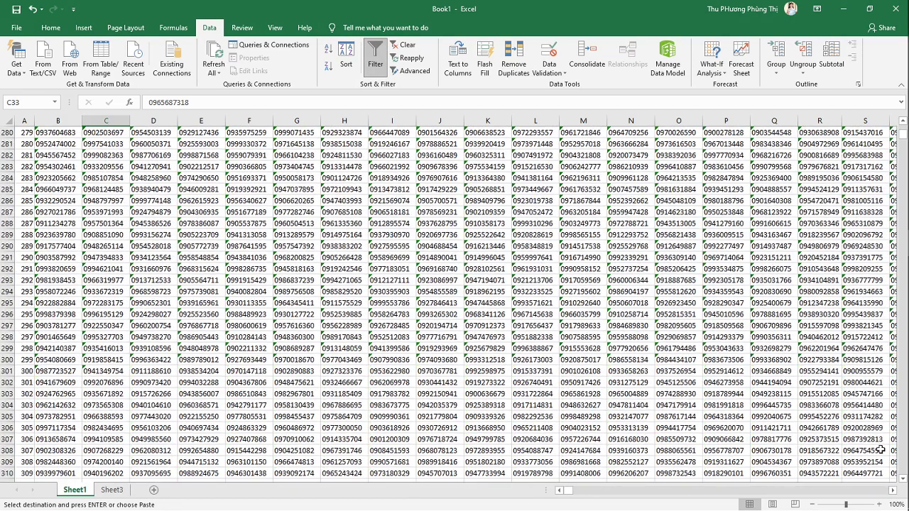
{"action": "scroll", "coordinate": [896, 454], "scroll_direction": "down", "scroll_amount": 20}
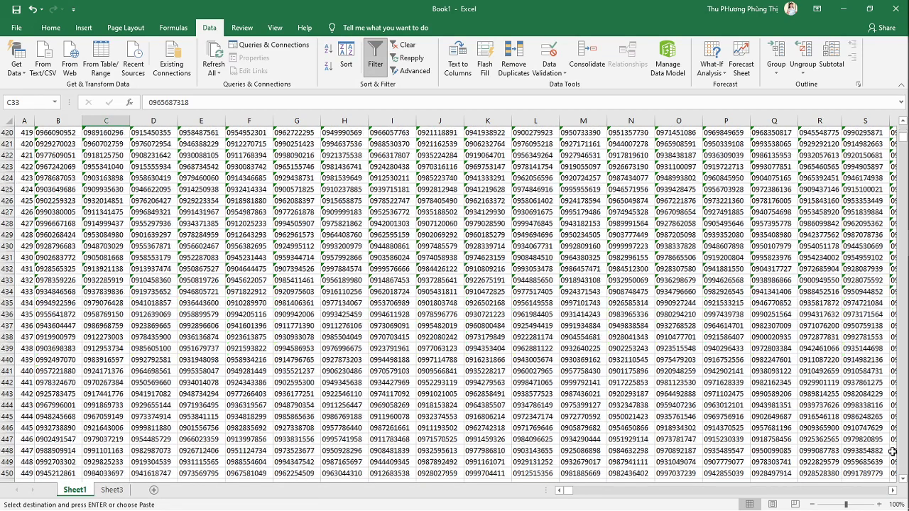
{"action": "left_click", "coordinate": [892, 451]}
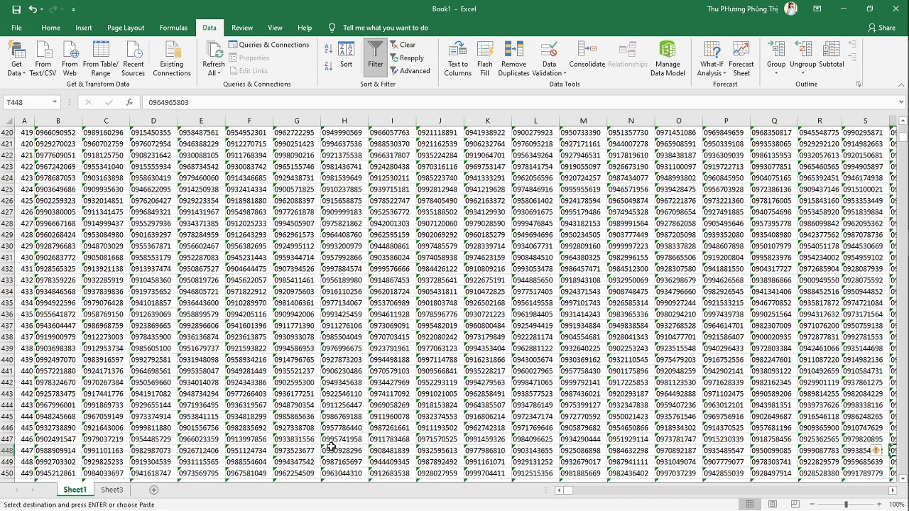
{"action": "left_click", "coordinate": [114, 489]}
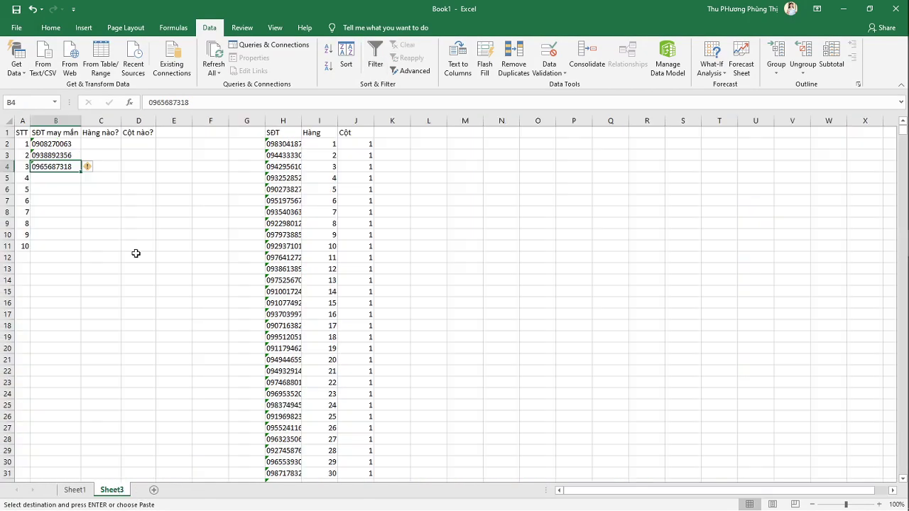
{"action": "left_click", "coordinate": [74, 179]}
{"action": "key", "text": "ctrl+v"}
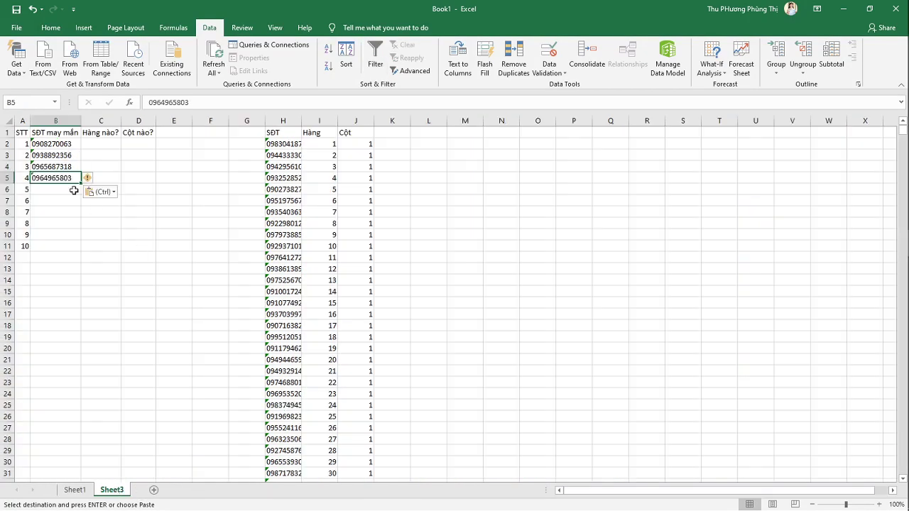
- Copy the phone number in Sheet1 cell C456 into B6
{"action": "left_click", "coordinate": [76, 490]}
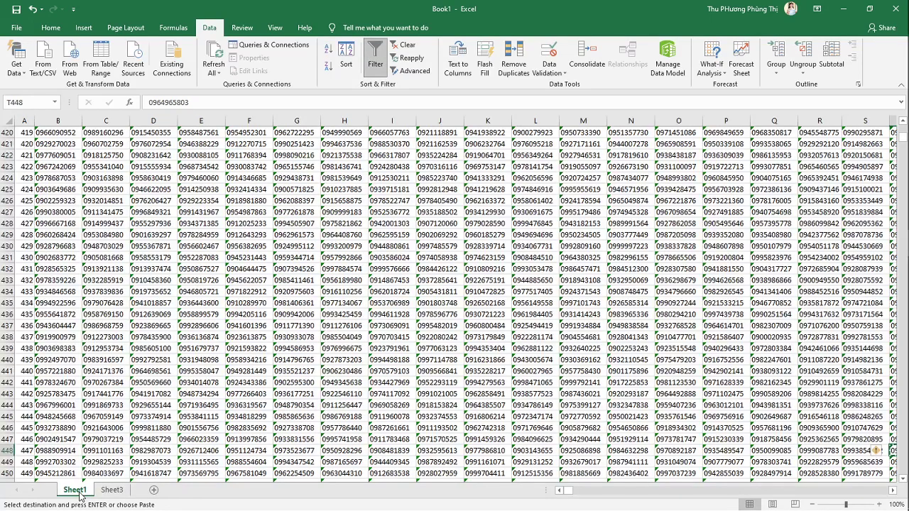
{"action": "left_click_drag", "start_coordinate": [594, 315], "coordinate": [337, 345]}
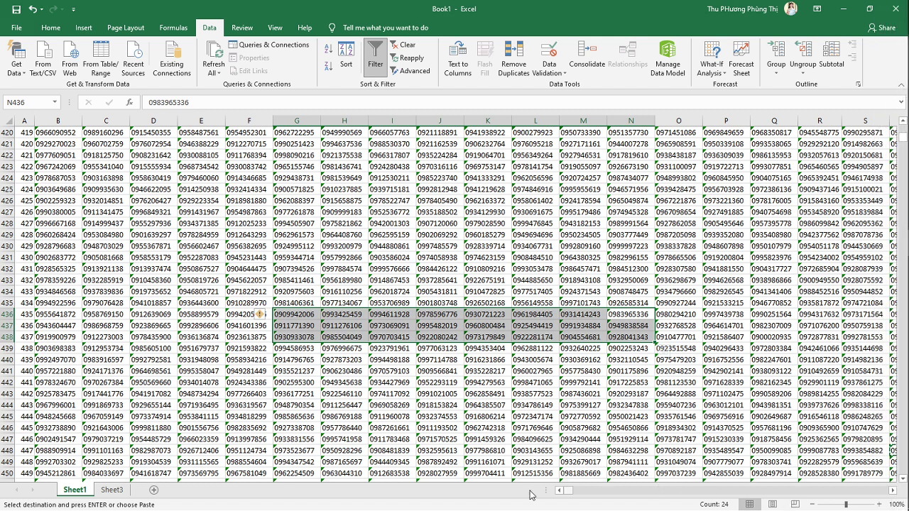
{"action": "left_click_drag", "start_coordinate": [571, 494], "coordinate": [568, 489]}
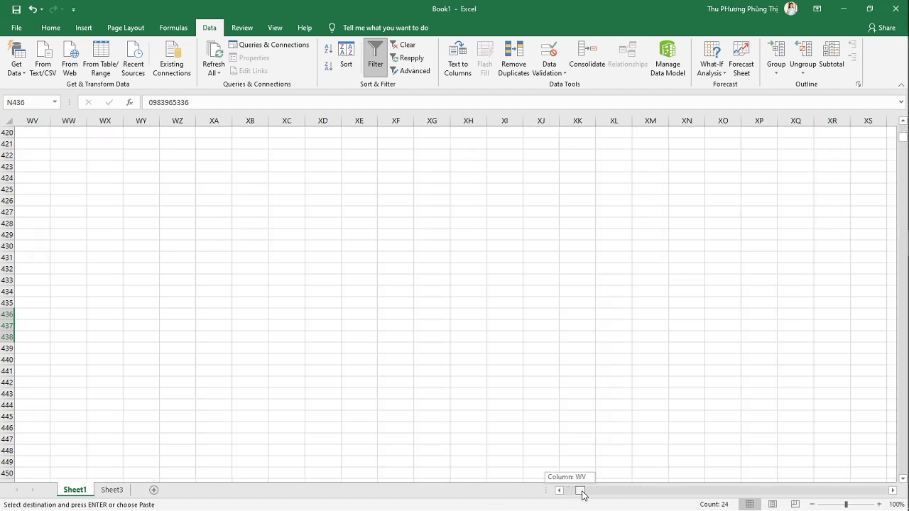
{"action": "scroll", "coordinate": [613, 430], "scroll_direction": "down", "scroll_amount": 2}
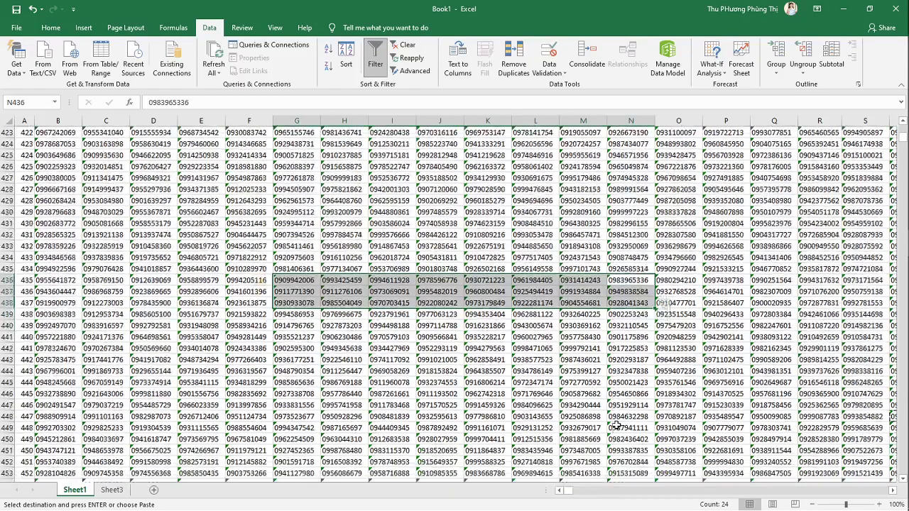
{"action": "left_click", "coordinate": [97, 473]}
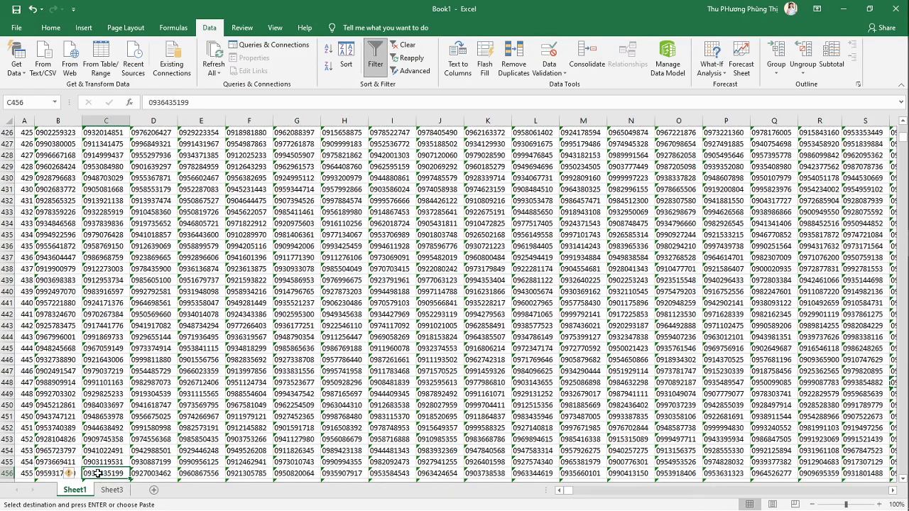
{"action": "left_click", "coordinate": [111, 490]}
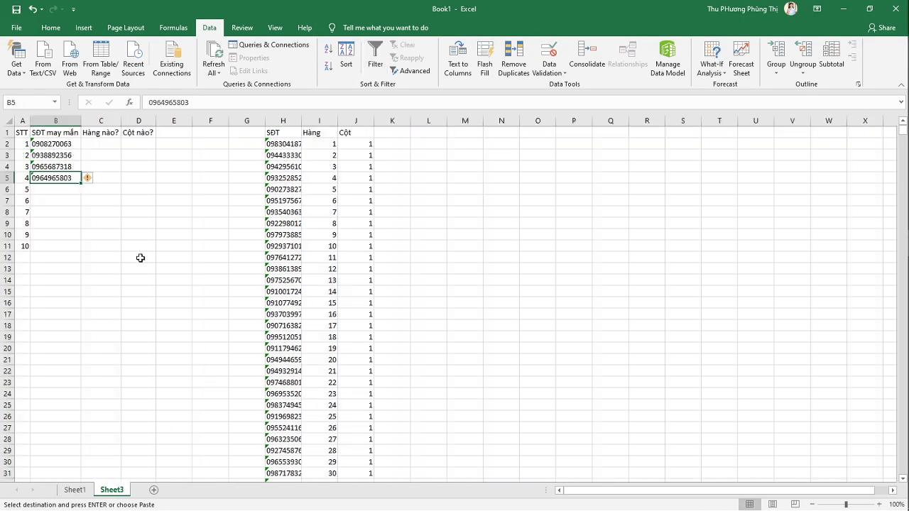
{"action": "left_click", "coordinate": [66, 187]}
{"action": "key", "text": "ctrl+v"}
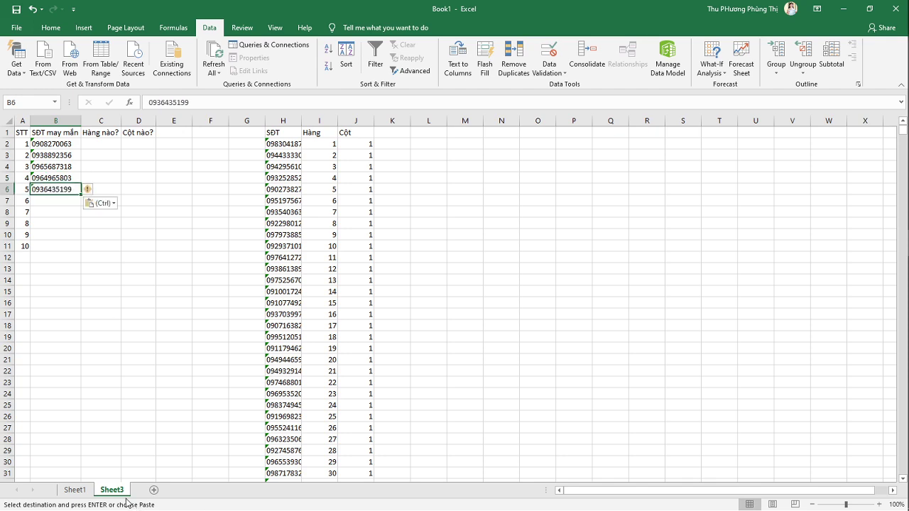
- Copy the number in Sheet1 cell S426 into B7 and another Sheet1 number into B8
{"action": "left_click", "coordinate": [75, 489]}
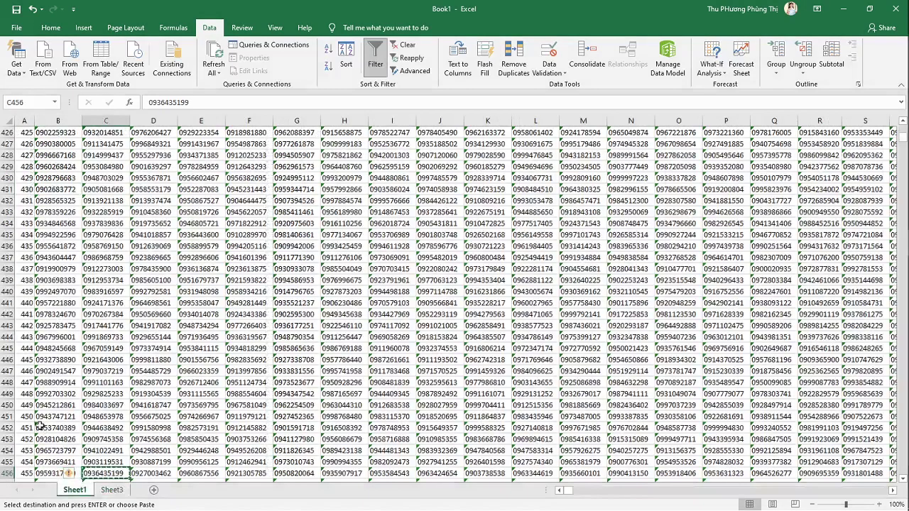
{"action": "left_click", "coordinate": [862, 133]}
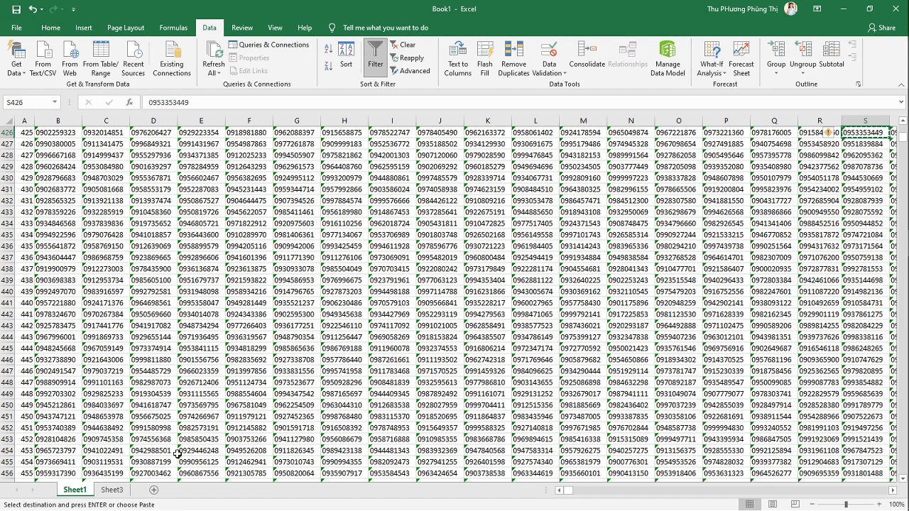
{"action": "left_click", "coordinate": [112, 490]}
{"action": "left_click", "coordinate": [54, 200]}
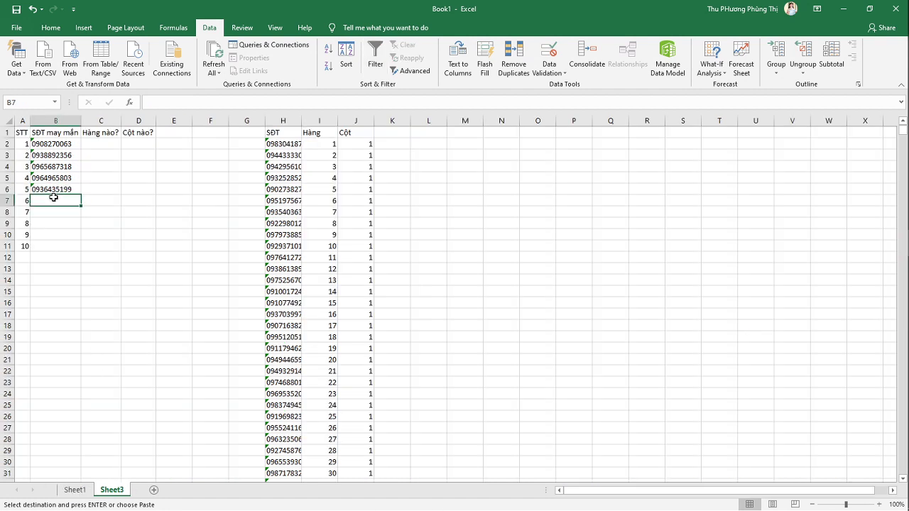
{"action": "key", "text": "ctrl+v"}
{"action": "left_click", "coordinate": [75, 490]}
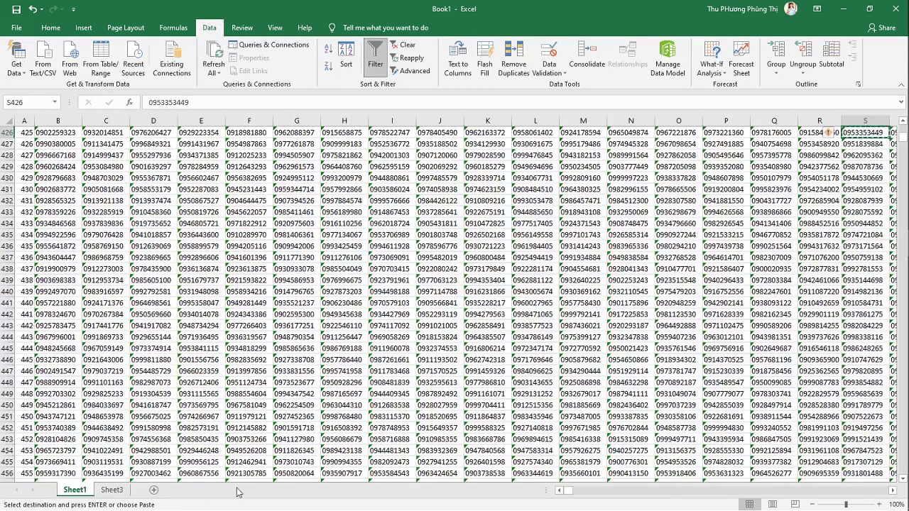
{"action": "scroll", "coordinate": [739, 420], "scroll_direction": "down", "scroll_amount": 1}
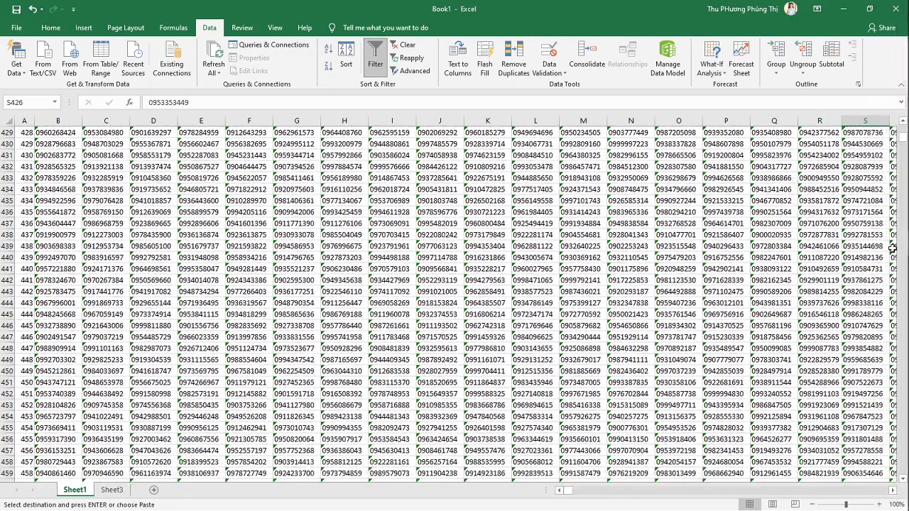
{"action": "left_click_drag", "start_coordinate": [901, 138], "coordinate": [849, 206]}
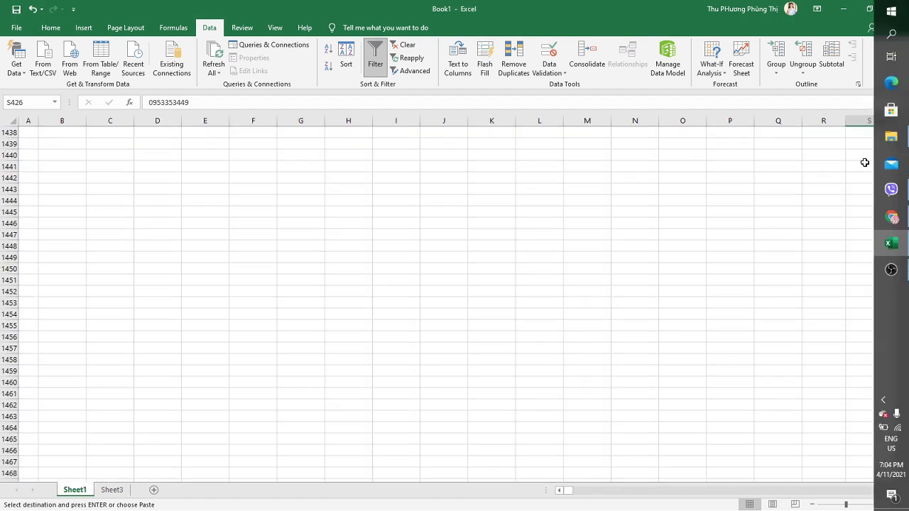
{"action": "left_click_drag", "start_coordinate": [899, 158], "coordinate": [902, 144]}
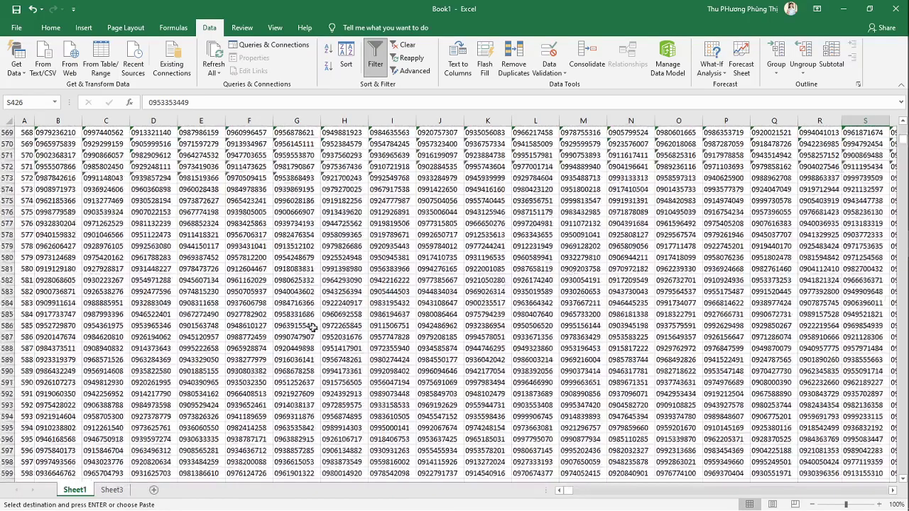
{"action": "left_click", "coordinate": [61, 416]}
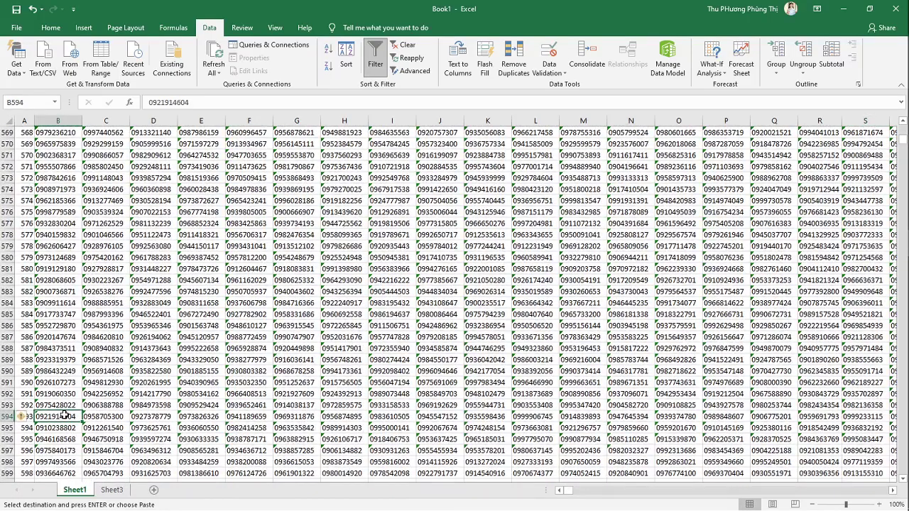
{"action": "left_click", "coordinate": [112, 490]}
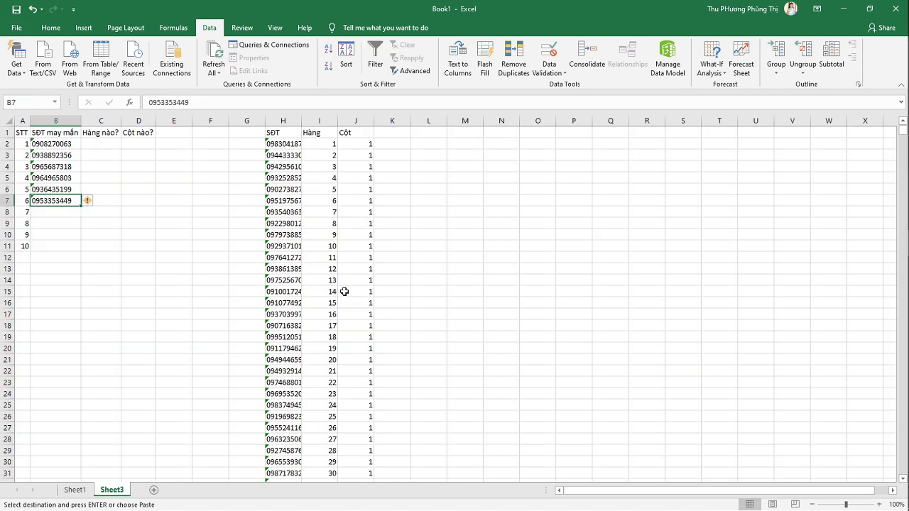
{"action": "left_click", "coordinate": [51, 220]}
{"action": "left_click", "coordinate": [51, 211]}
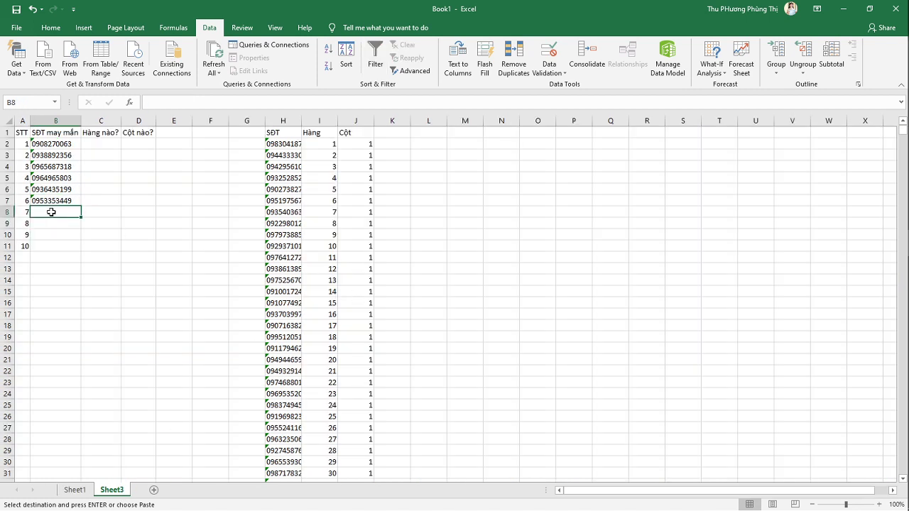
{"action": "key", "text": "ctrl+v"}
- Copy two more Sheet1 numbers into B9 and B10, the second from cell I73
{"action": "left_click", "coordinate": [74, 490]}
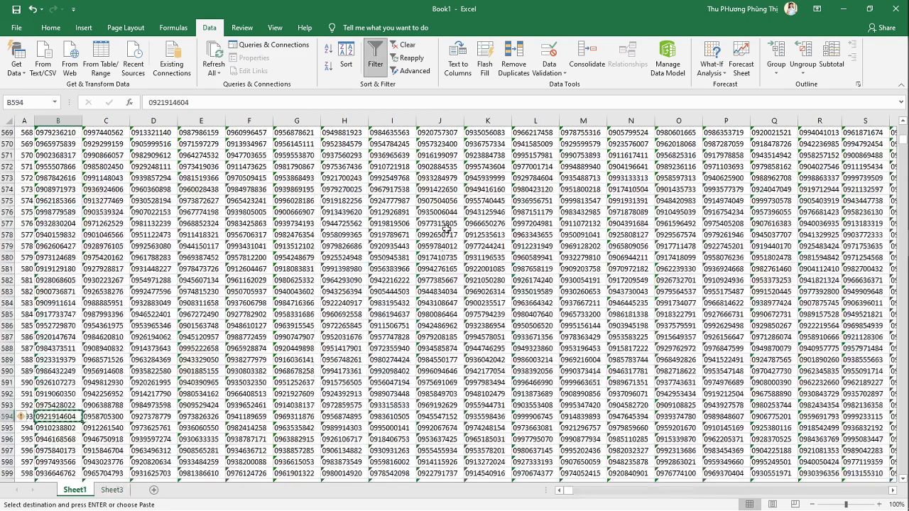
{"action": "left_click", "coordinate": [728, 348]}
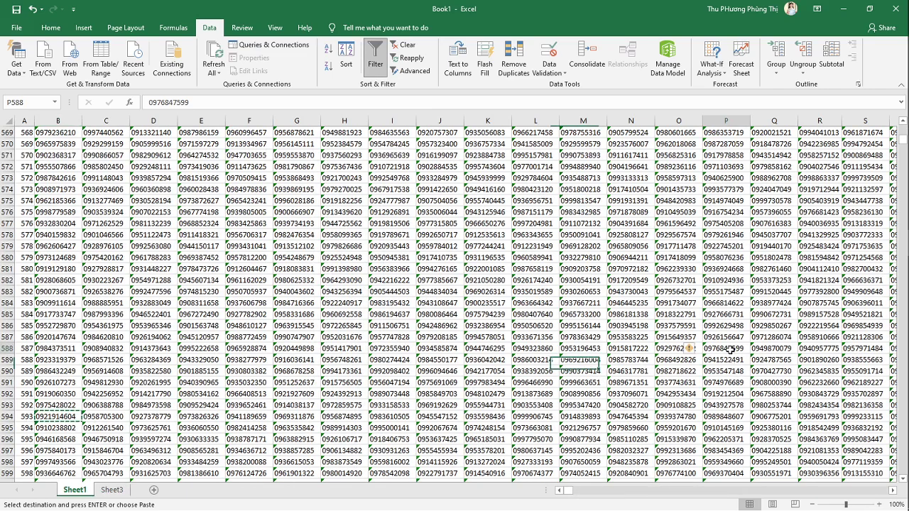
{"action": "left_click", "coordinate": [113, 490]}
{"action": "left_click", "coordinate": [55, 221]}
{"action": "key", "text": "ctrl+v"}
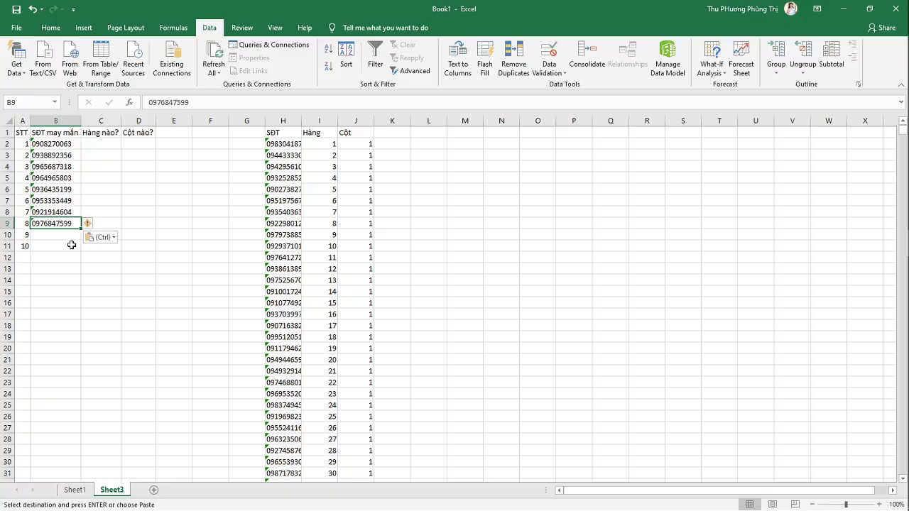
{"action": "left_click", "coordinate": [75, 490]}
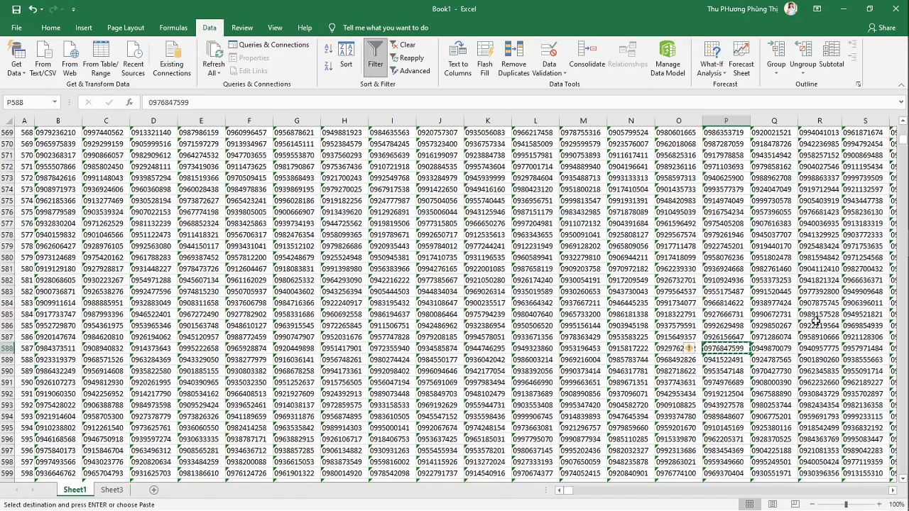
{"action": "scroll", "coordinate": [815, 321], "scroll_direction": "up", "scroll_amount": 2}
{"action": "scroll", "coordinate": [815, 321], "scroll_direction": "up", "scroll_amount": 1}
{"action": "scroll", "coordinate": [816, 321], "scroll_direction": "up", "scroll_amount": 1}
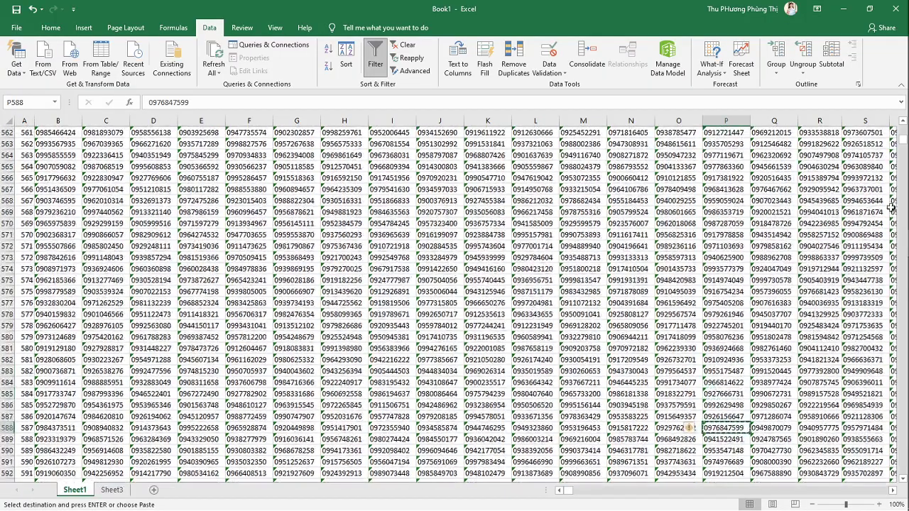
{"action": "left_click_drag", "start_coordinate": [902, 163], "coordinate": [896, 166]}
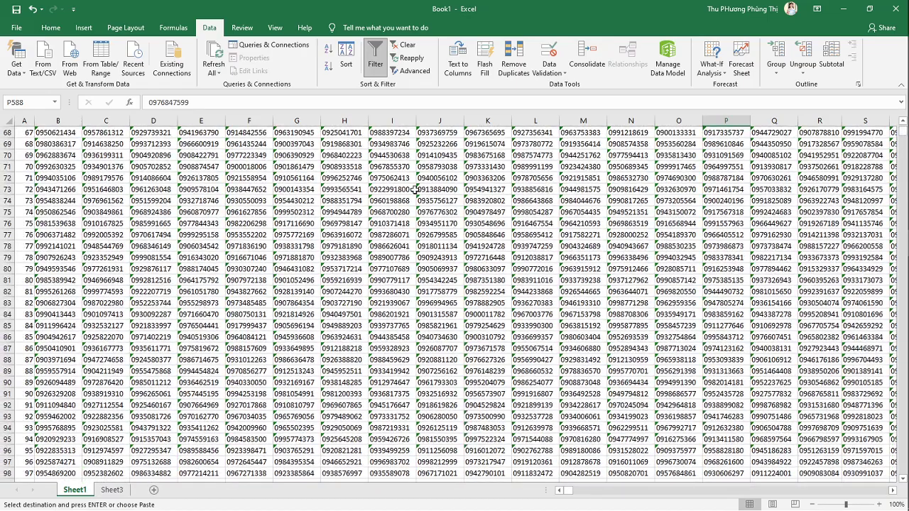
{"action": "left_click", "coordinate": [402, 190]}
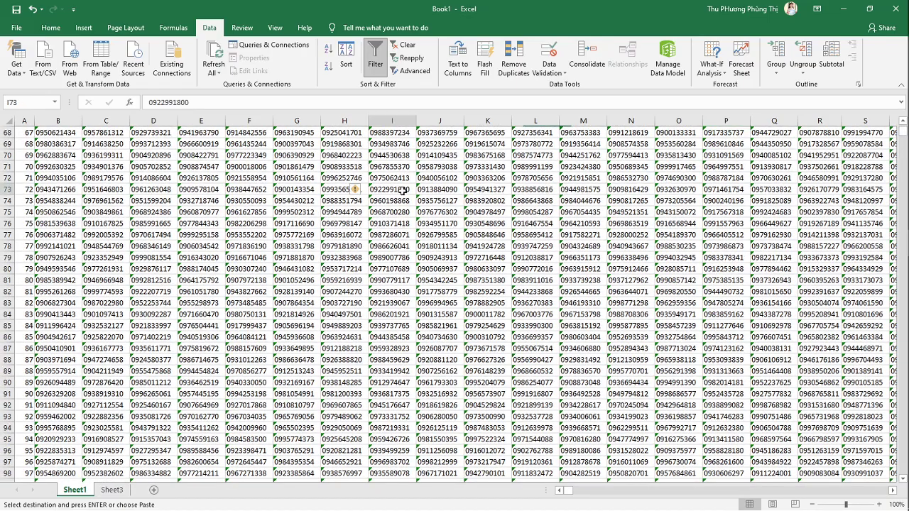
{"action": "left_click", "coordinate": [114, 491]}
{"action": "left_click", "coordinate": [62, 239]}
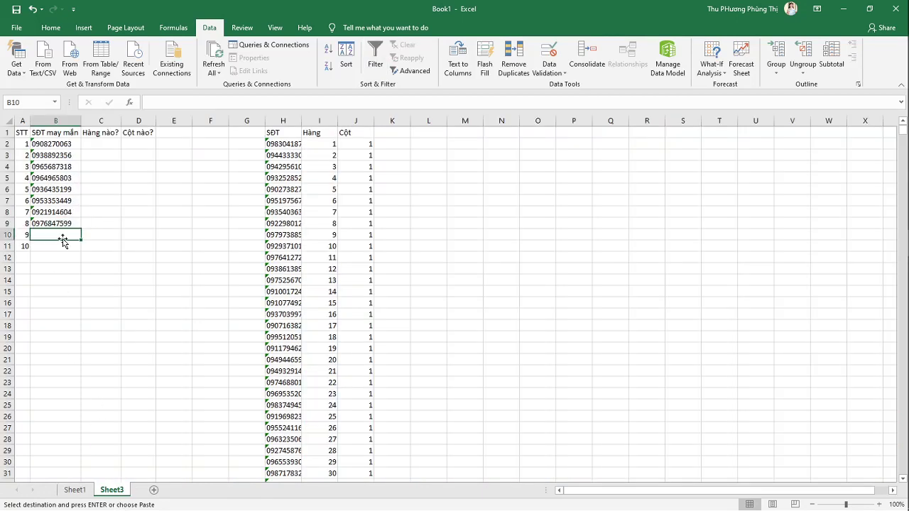
{"action": "key", "text": "ctrl+v"}
- Paste the last phone number, from Sheet1 cell B68, into B11
{"action": "left_click", "coordinate": [73, 490]}
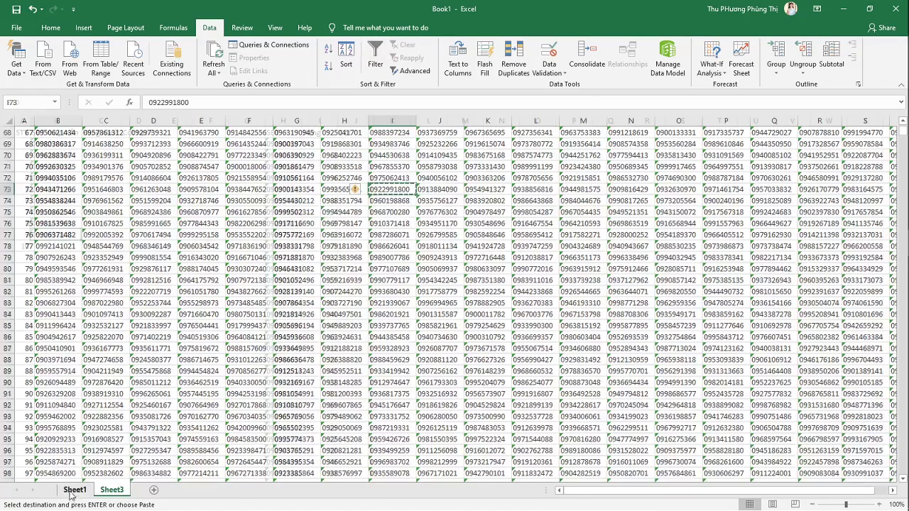
{"action": "left_click", "coordinate": [66, 132]}
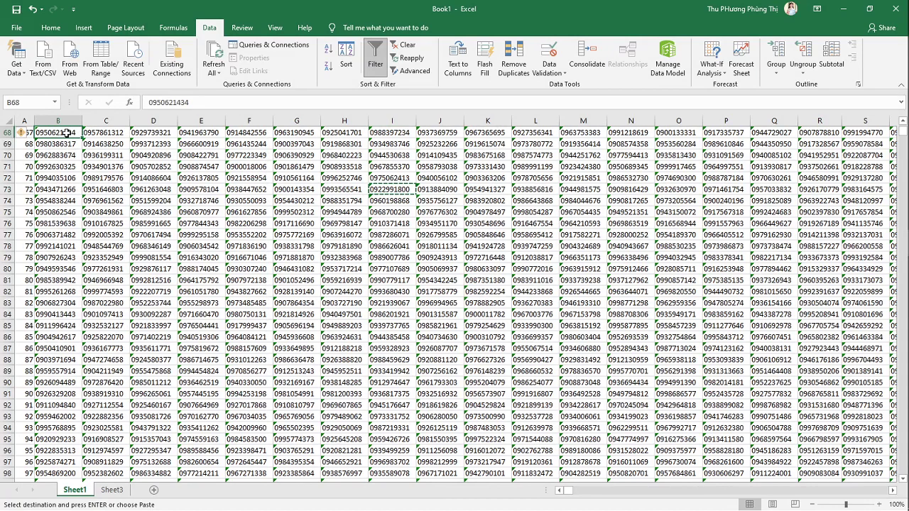
{"action": "left_click", "coordinate": [112, 490]}
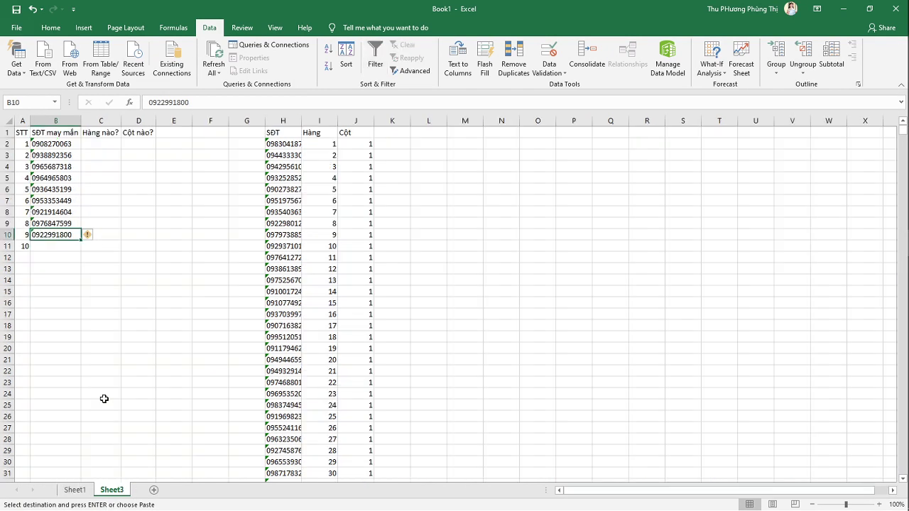
{"action": "left_click", "coordinate": [55, 247]}
{"action": "key", "text": "ctrl+v"}
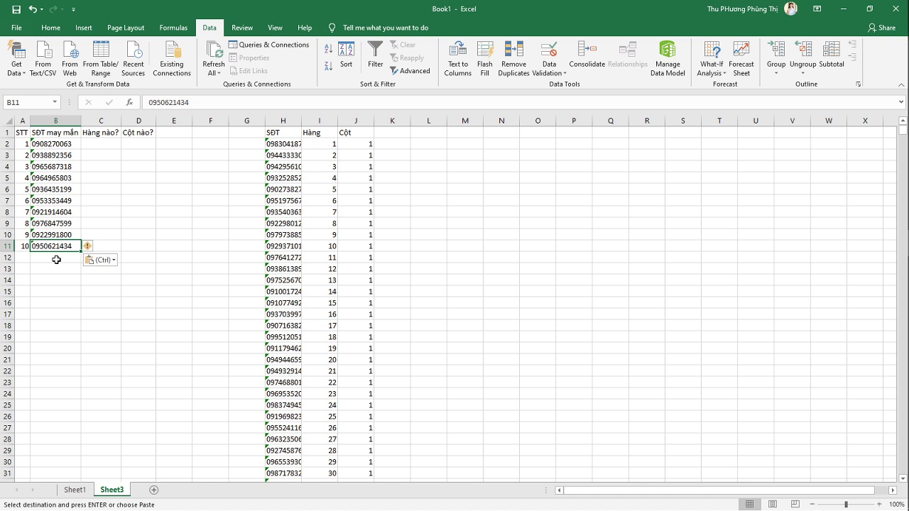
{"action": "left_click", "coordinate": [105, 141]}
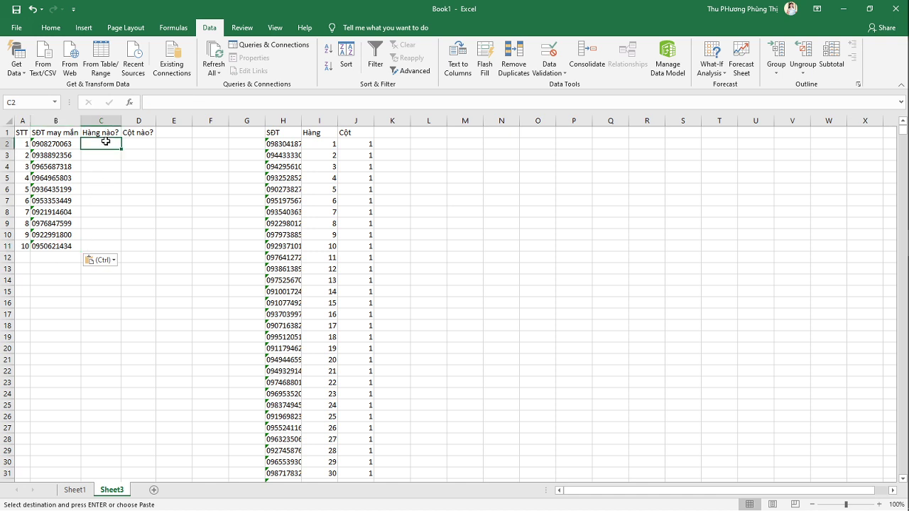
- Start =VLOOKUP( in C2 and select H1:J936 as its table range
{"action": "type", "text": "=vlo"}
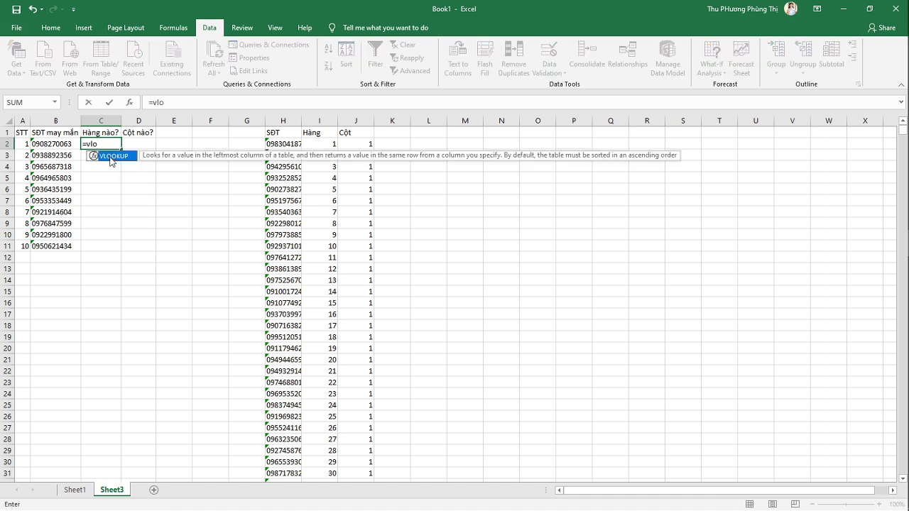
{"action": "double_click", "coordinate": [110, 157]}
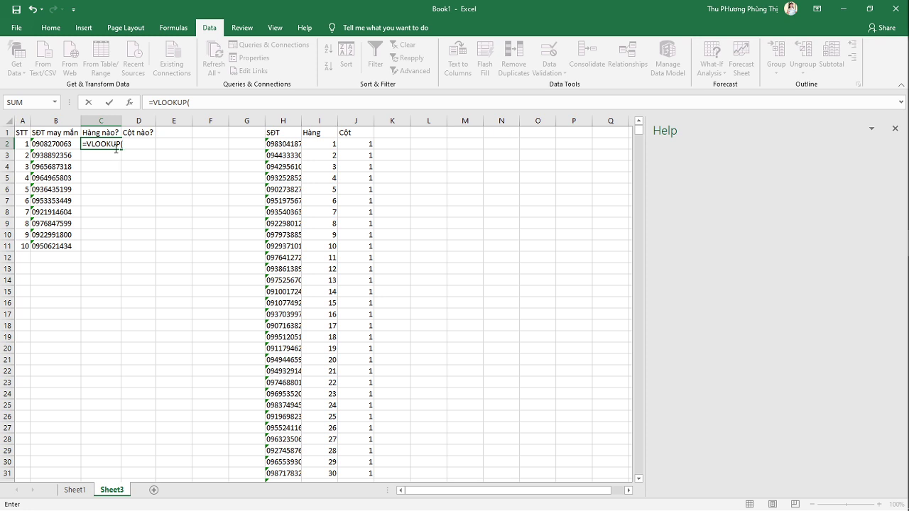
{"action": "left_click", "coordinate": [894, 128]}
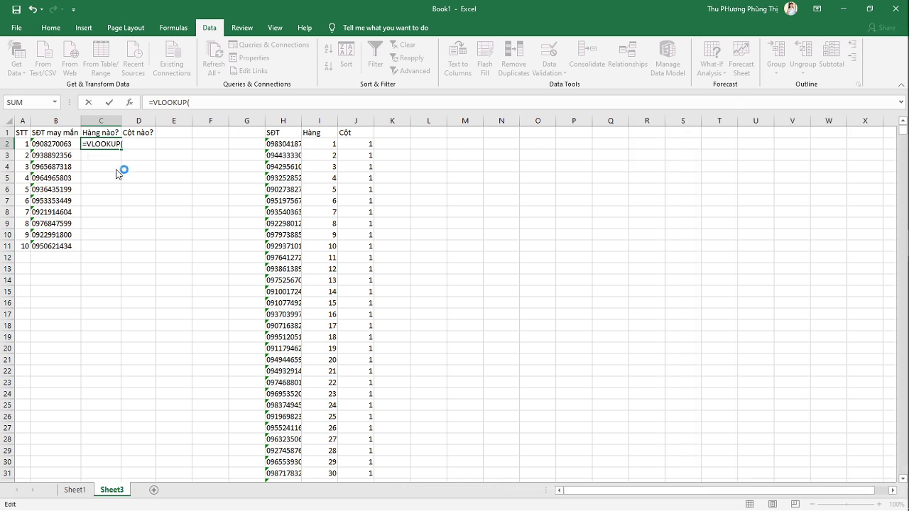
{"action": "left_click", "coordinate": [203, 99]}
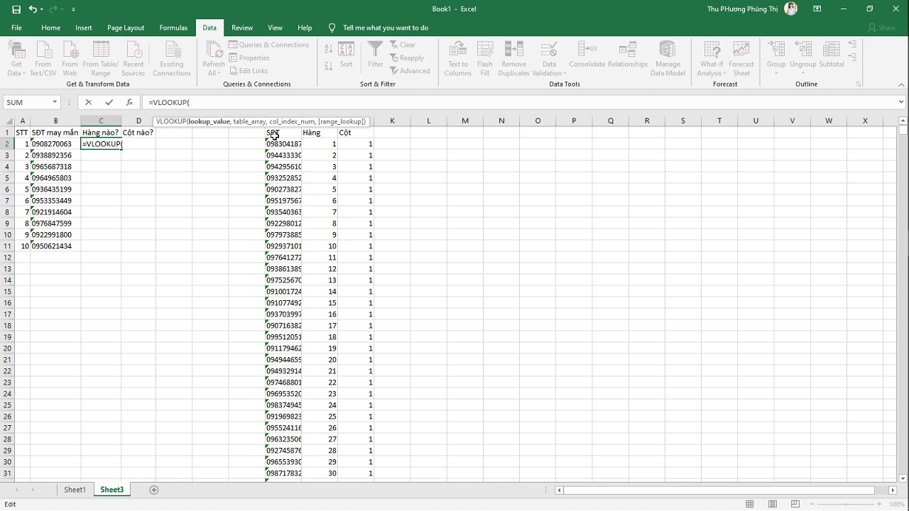
{"action": "mouse_move", "coordinate": [273, 135]}
{"action": "left_mouse_down"}
{"action": "mouse_move", "coordinate": [353, 156]}
{"action": "mouse_move", "coordinate": [338, 508]}
{"action": "mouse_move", "coordinate": [325, 438]}
{"action": "left_mouse_up"}
- Change the range to absolute $H$1:$J$20001 in the formula bar and add a comma
{"action": "scroll", "coordinate": [326, 438], "scroll_direction": "down", "scroll_amount": 1}
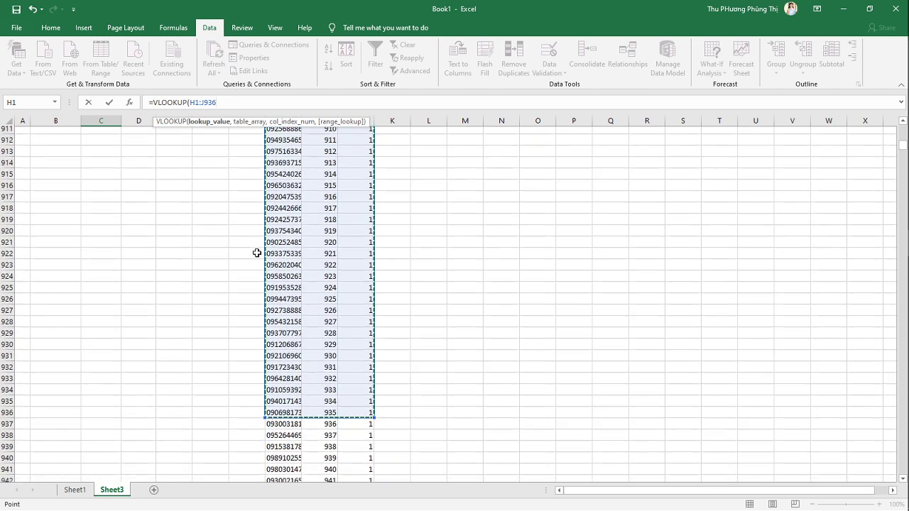
{"action": "scroll", "coordinate": [256, 253], "scroll_direction": "down", "scroll_amount": 1}
{"action": "left_click_drag", "start_coordinate": [203, 102], "coordinate": [225, 106]}
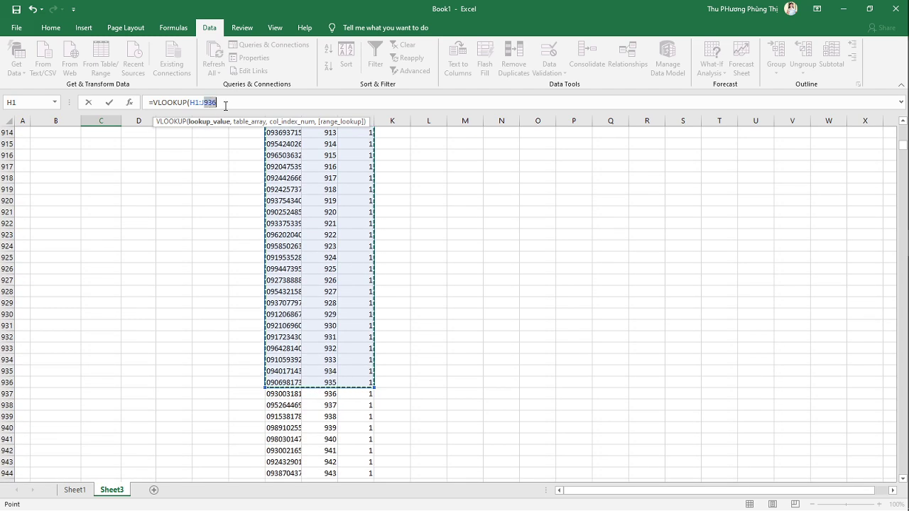
{"action": "type", "text": "J20"}
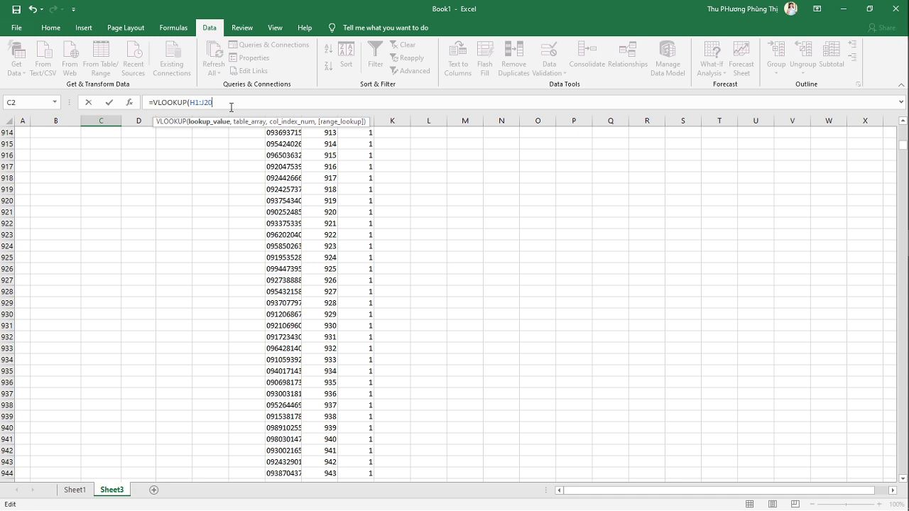
{"action": "type", "text": "000"}
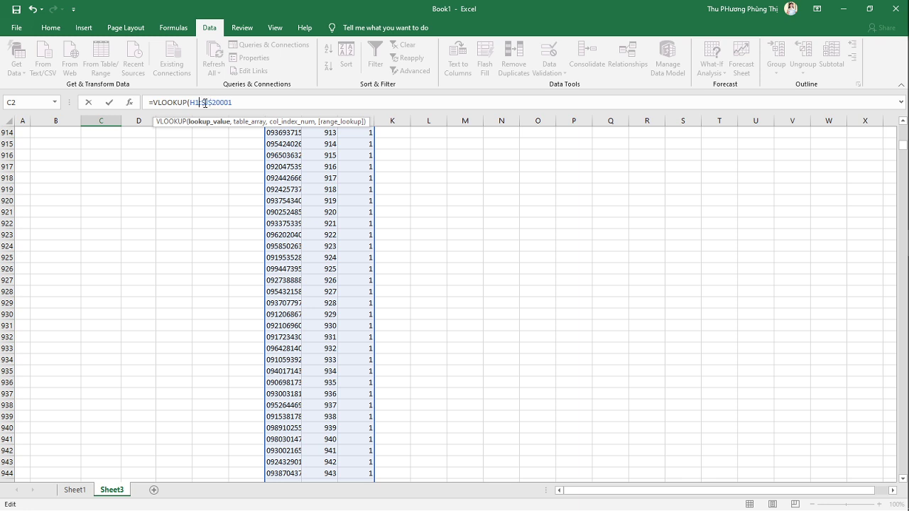
{"action": "type", "text": "$H$"}
{"action": "type", "text": ","}
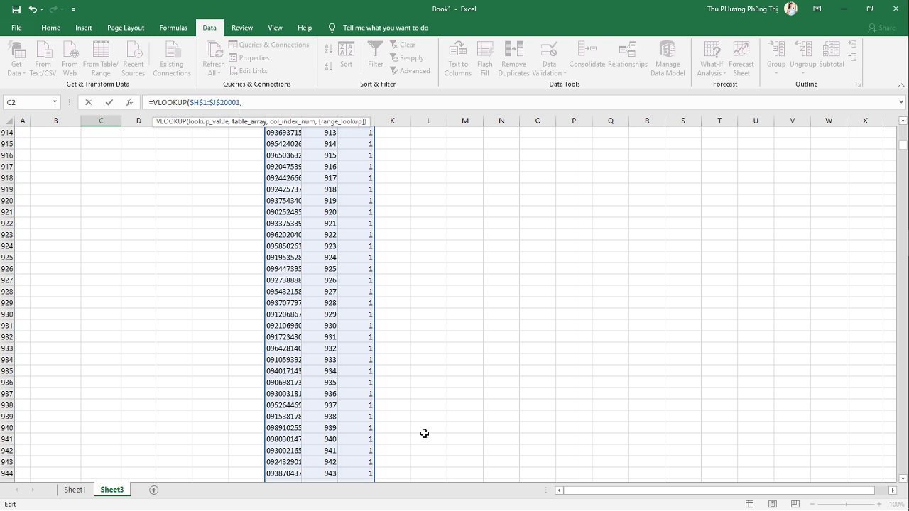
{"action": "scroll", "coordinate": [423, 434], "scroll_direction": "up", "scroll_amount": 20}
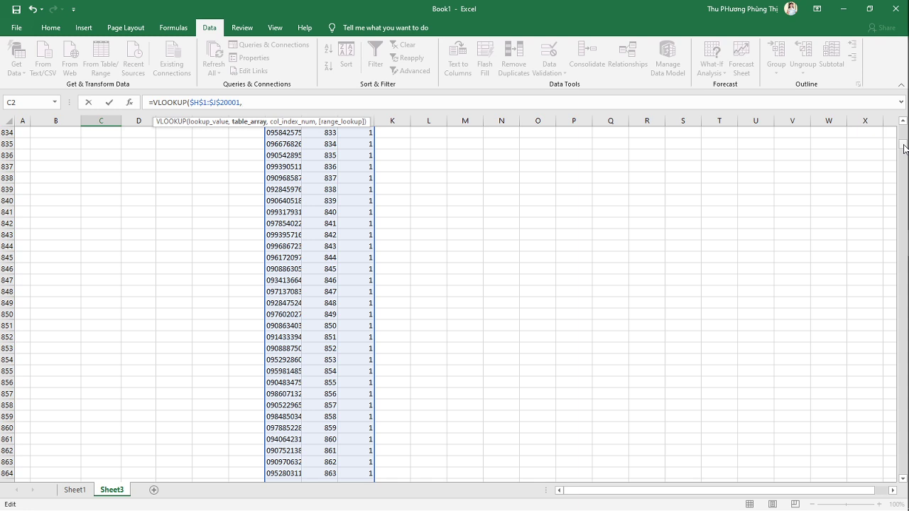
{"action": "left_click_drag", "start_coordinate": [904, 147], "coordinate": [903, 115]}
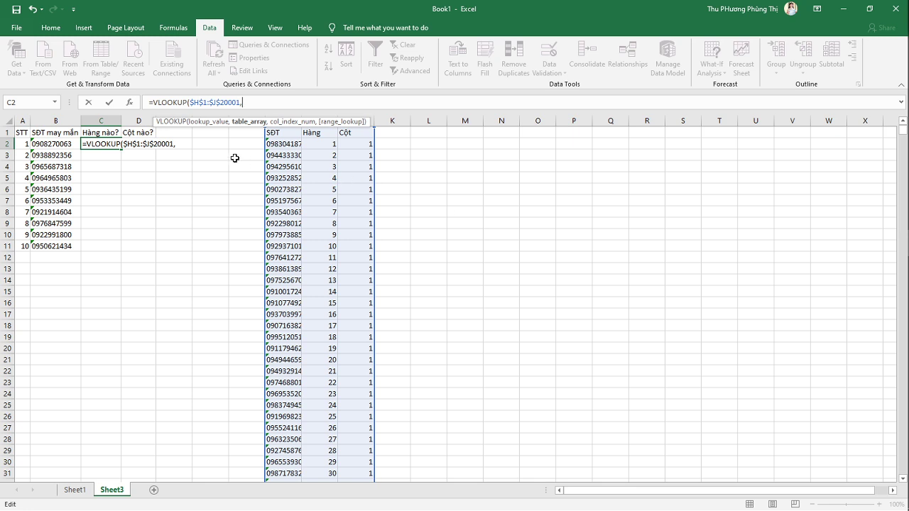
- Add J1, column index 2 and exact match 0, then close the VLOOKUP parenthesis
{"action": "left_click", "coordinate": [210, 122]}
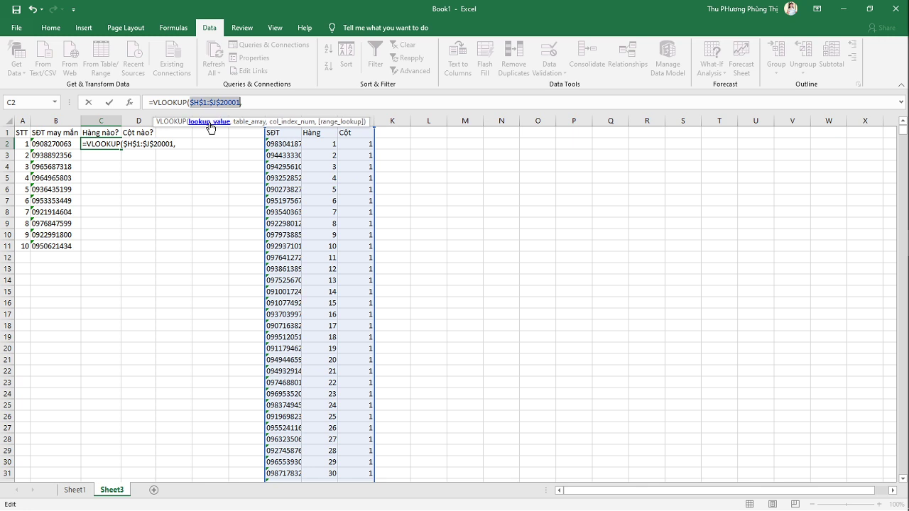
{"action": "left_click", "coordinate": [245, 122]}
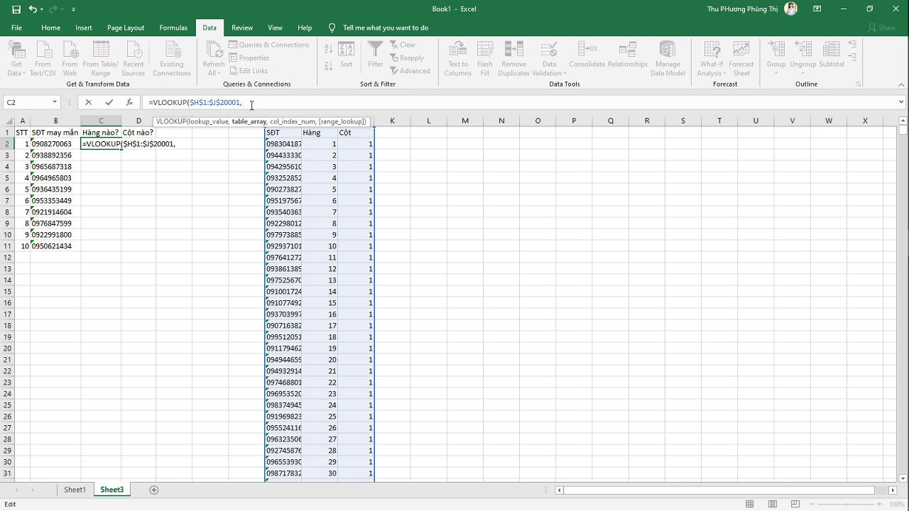
{"action": "left_click", "coordinate": [349, 134]}
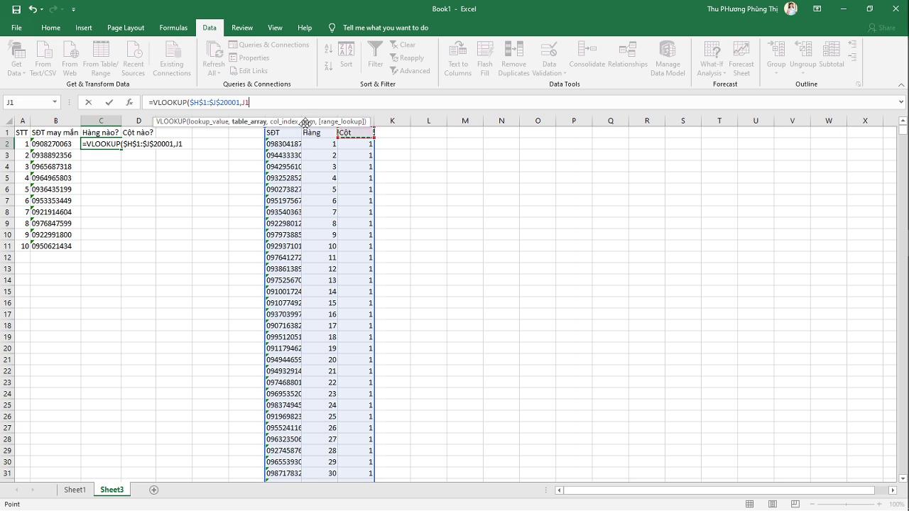
{"action": "type", "text": ","}
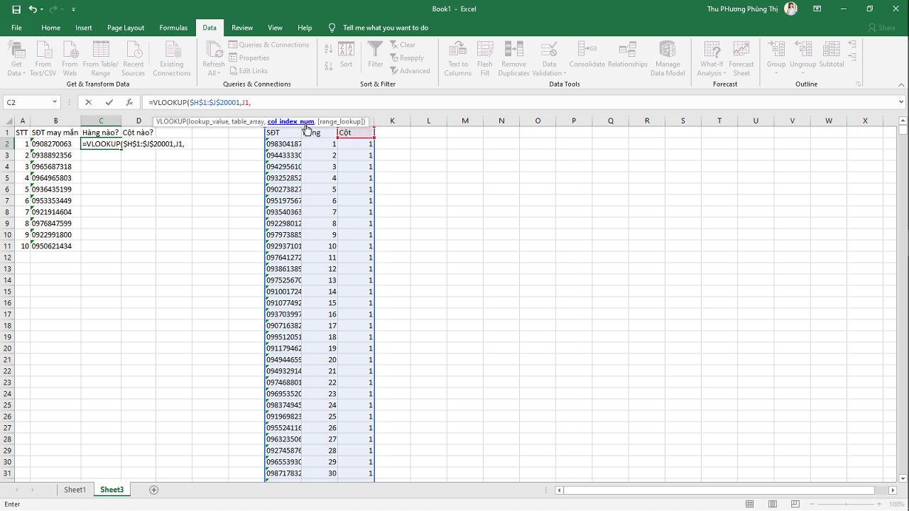
{"action": "type", "text": "2,"}
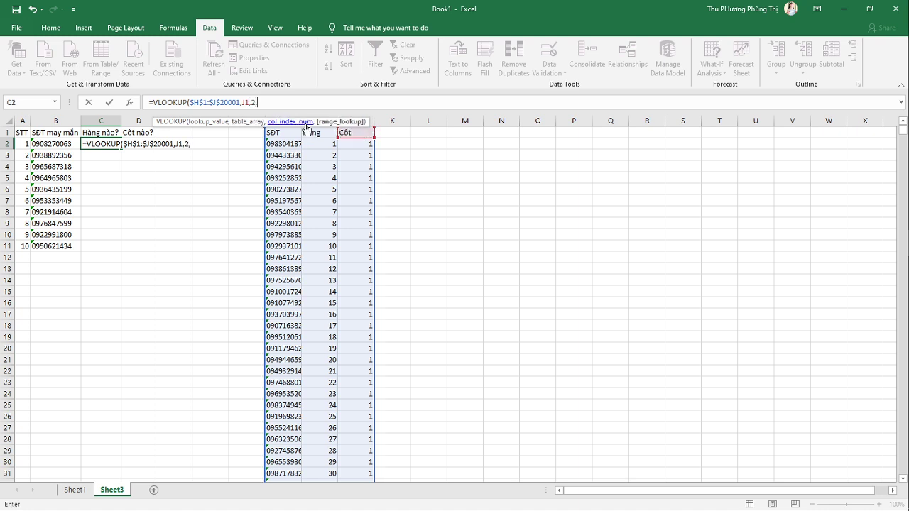
{"action": "type", "text": "0"}
{"action": "type", "text": ")"}
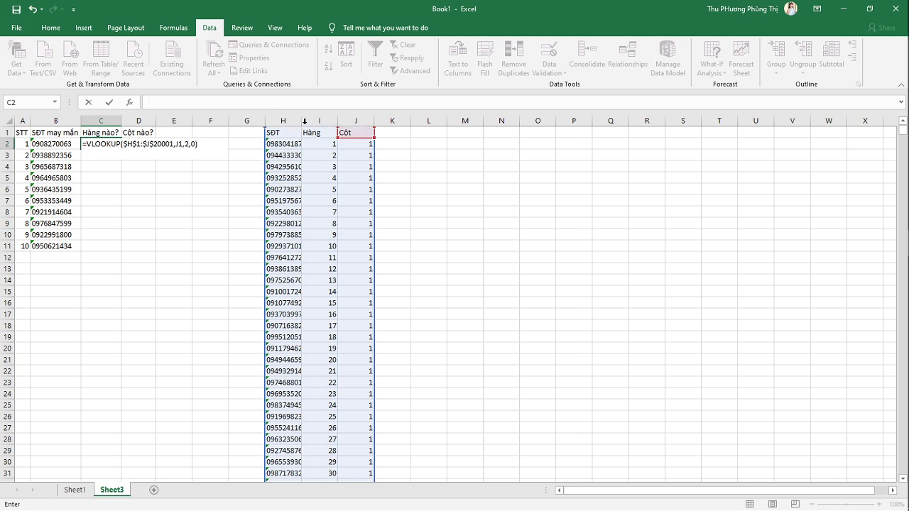
{"action": "left_click", "coordinate": [165, 145]}
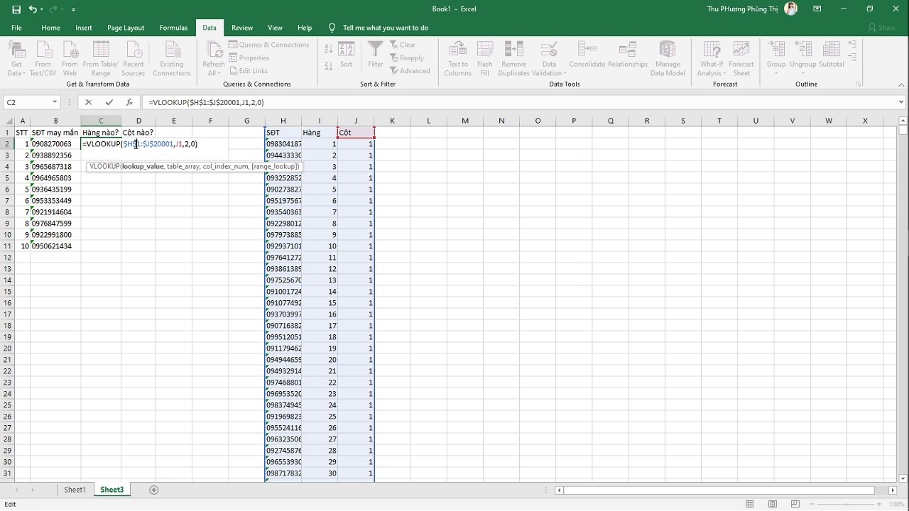
- Delete the J1 argument, leaving =VLOOKUP($H$1:$J$20001,2,0) in C2
{"action": "left_click", "coordinate": [107, 144]}
{"action": "left_click_drag", "start_coordinate": [107, 144], "coordinate": [184, 148]}
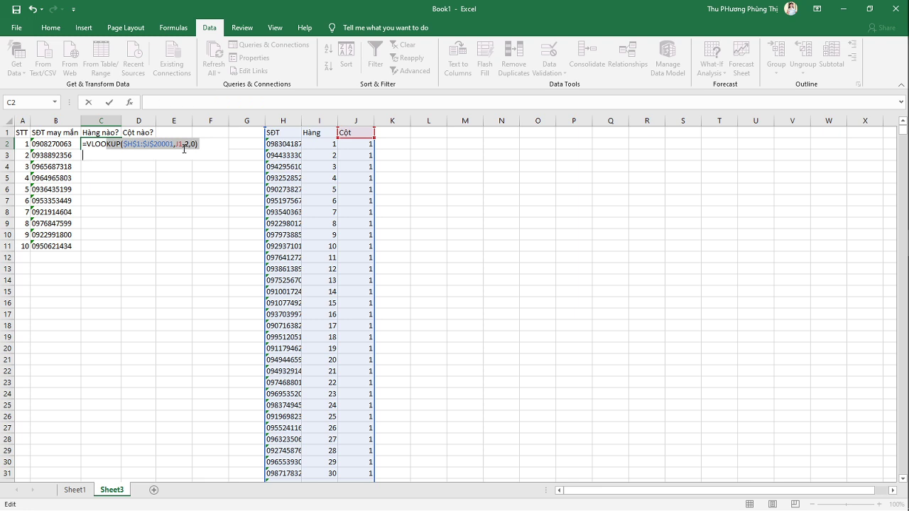
{"action": "left_click", "coordinate": [183, 145]}
{"action": "key", "text": "BackSpace"}
{"action": "key", "text": "BackSpace"}
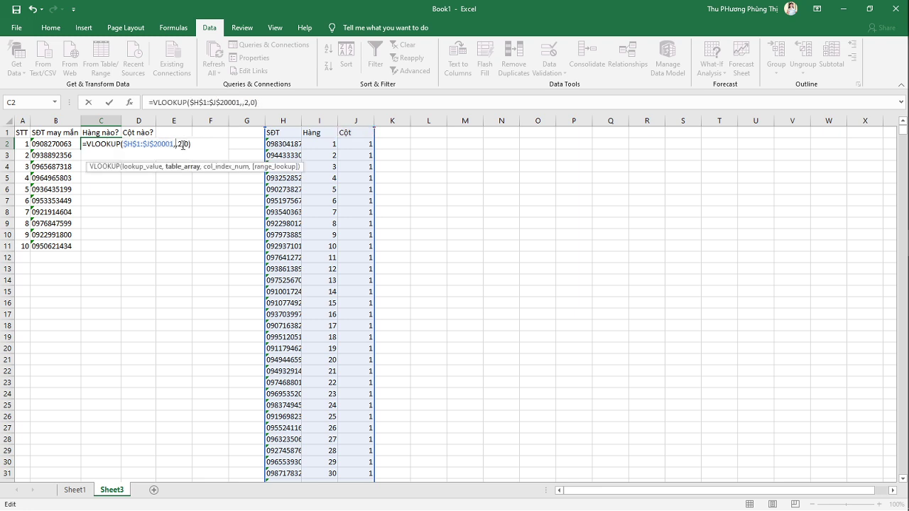
{"action": "key", "text": "BackSpace"}
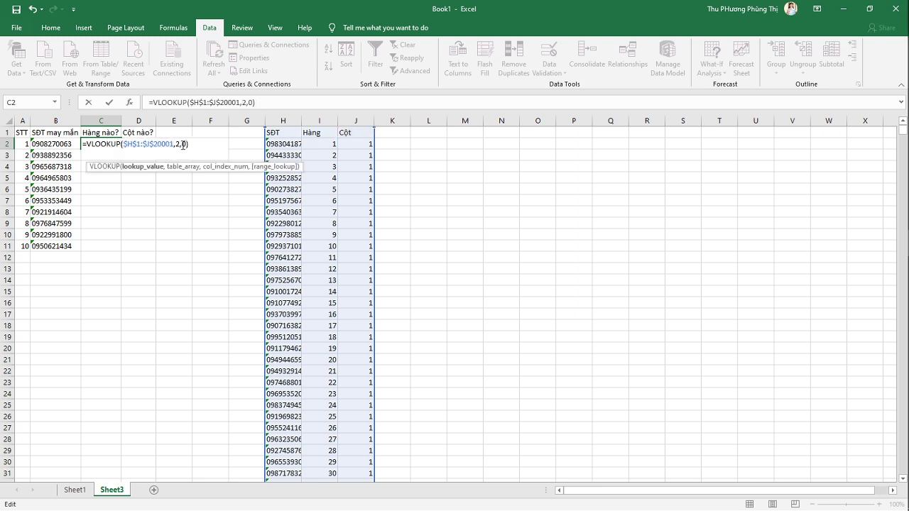
{"action": "left_click", "coordinate": [186, 144]}
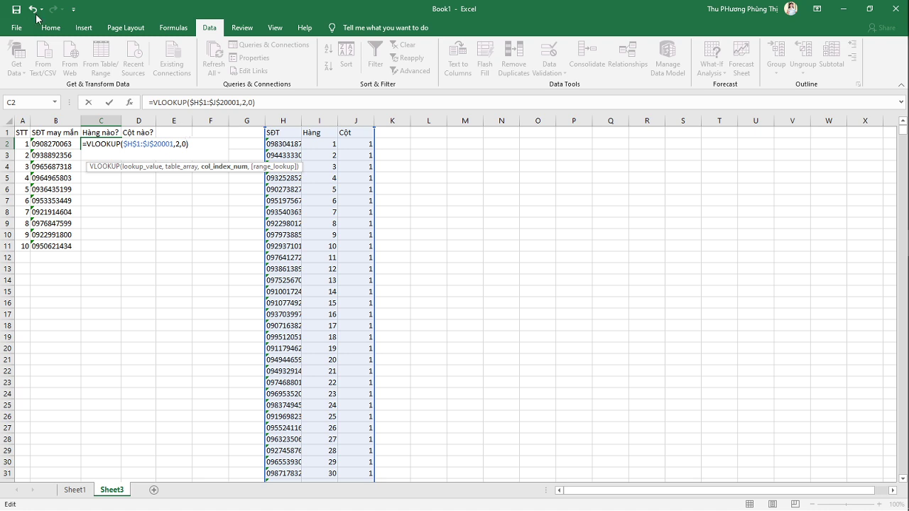
- Open the workbook buổi 2 from File's recent workbooks list
{"action": "left_click", "coordinate": [20, 34]}
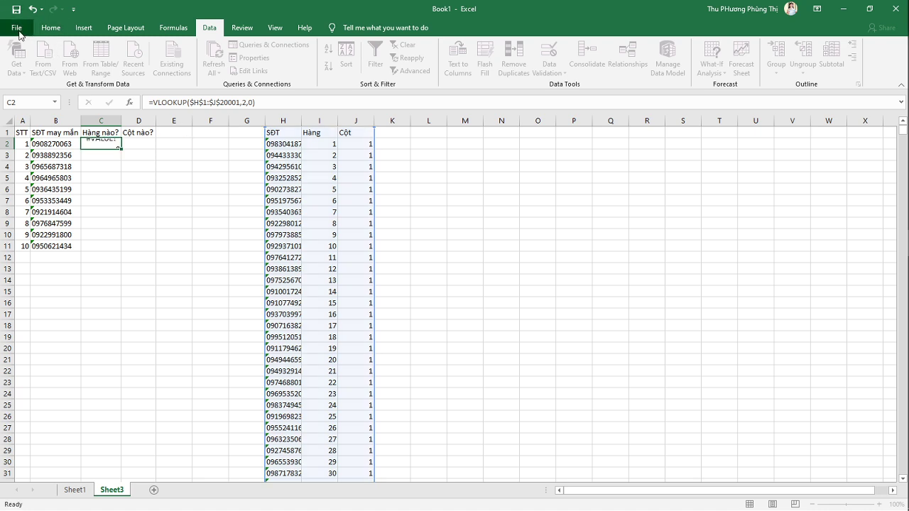
{"action": "scroll", "coordinate": [198, 496], "scroll_direction": "down", "scroll_amount": 2}
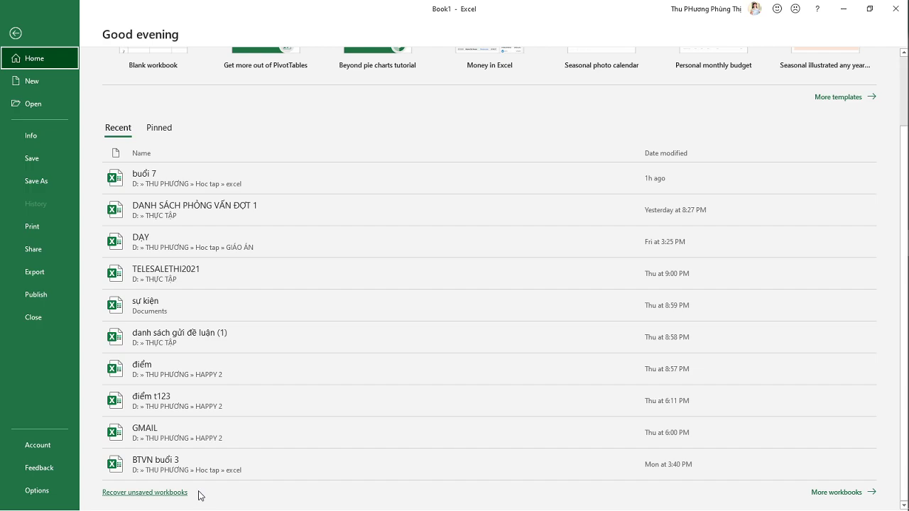
{"action": "key", "text": "Escape"}
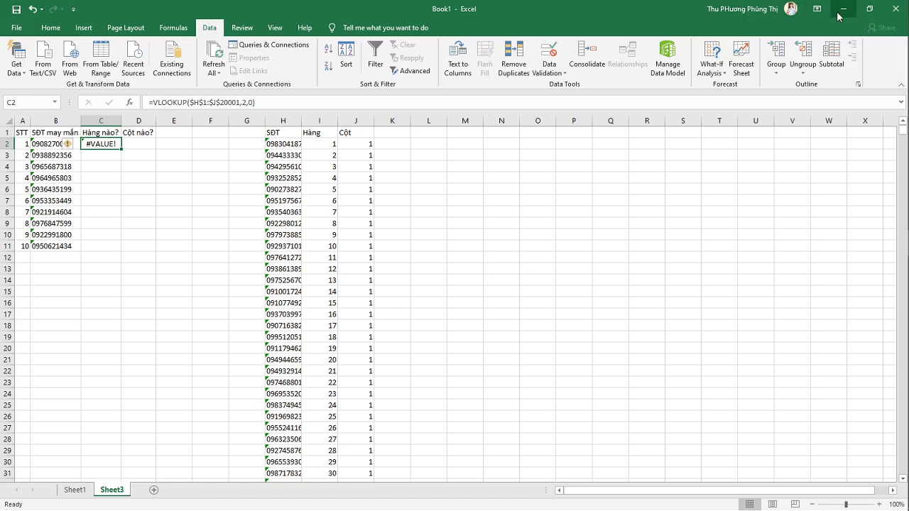
{"action": "left_click", "coordinate": [17, 27]}
{"action": "scroll", "coordinate": [242, 386], "scroll_direction": "down", "scroll_amount": 3}
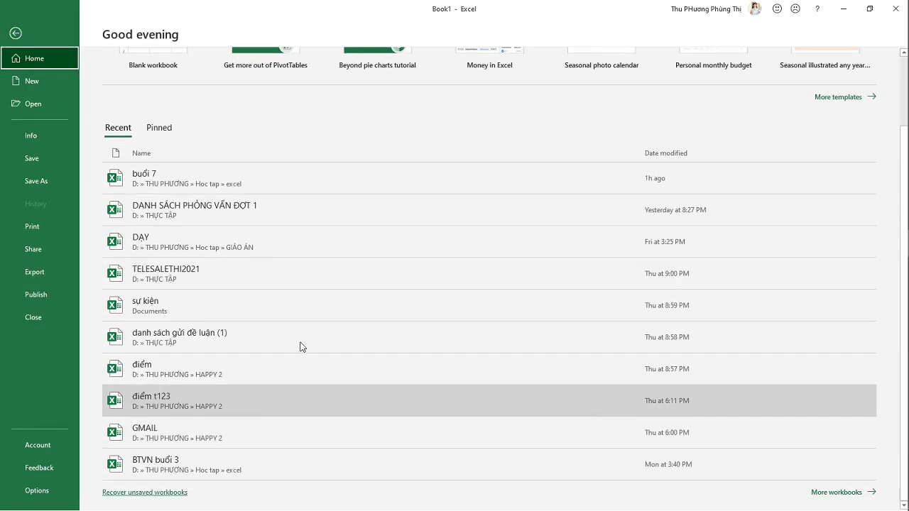
{"action": "left_click", "coordinate": [838, 492]}
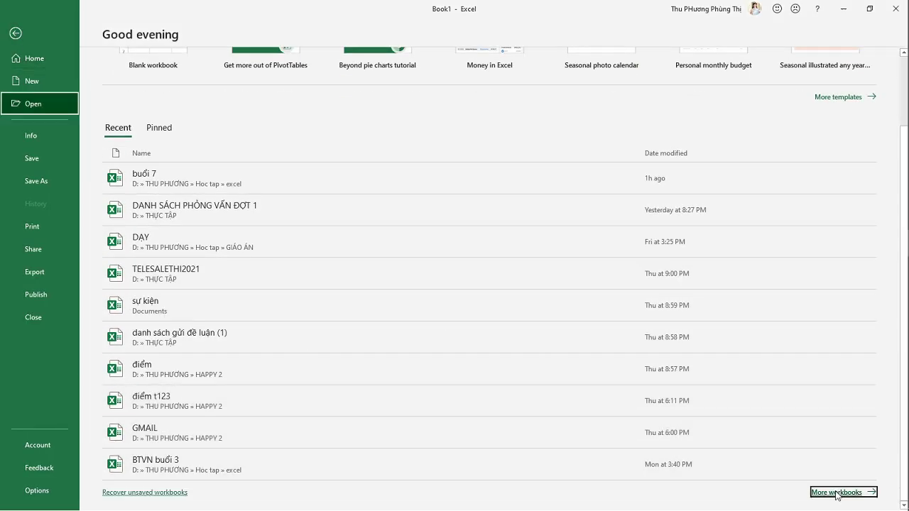
{"action": "scroll", "coordinate": [493, 460], "scroll_direction": "down", "scroll_amount": 3}
{"action": "scroll", "coordinate": [492, 459], "scroll_direction": "down", "scroll_amount": 4}
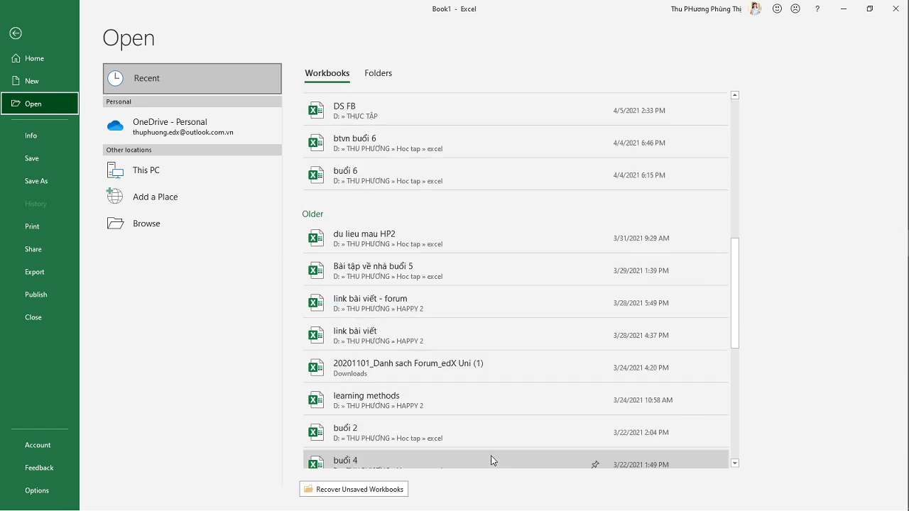
{"action": "left_click", "coordinate": [462, 430]}
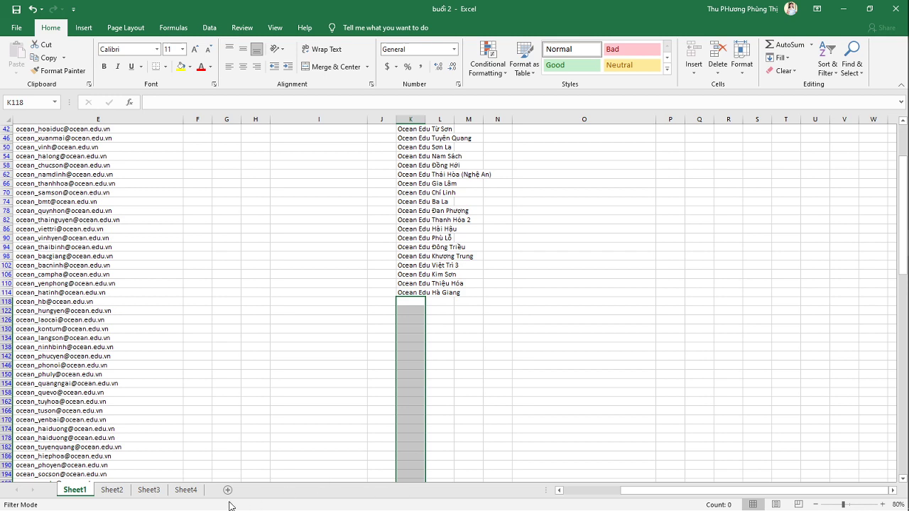
- Browse Sheet4, Sheet3 and Sheet2 of the buổi 2 workbook
{"action": "left_click", "coordinate": [194, 491]}
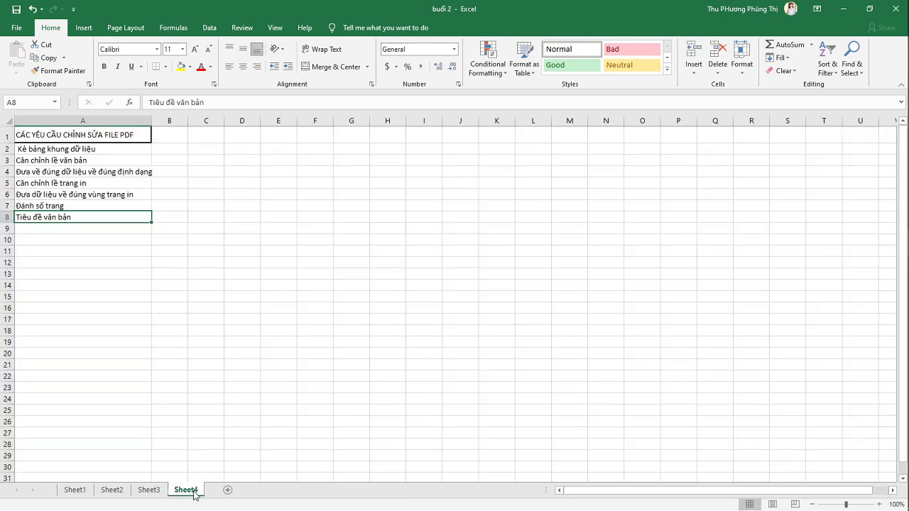
{"action": "left_click", "coordinate": [149, 490]}
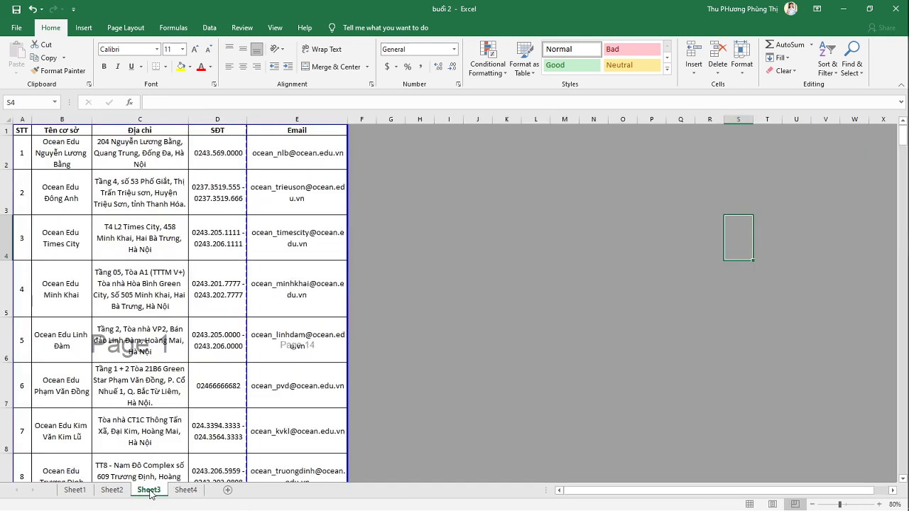
{"action": "left_click", "coordinate": [112, 490]}
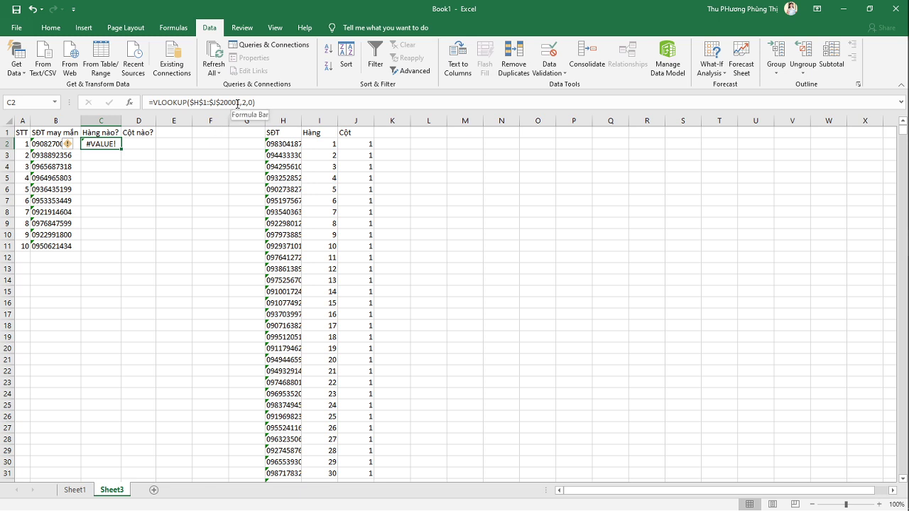
- Correct C2's formula to =VLOOKUP(B2,$H$1:$J$20001,2,0) so it returns row 15
{"action": "left_click", "coordinate": [190, 103]}
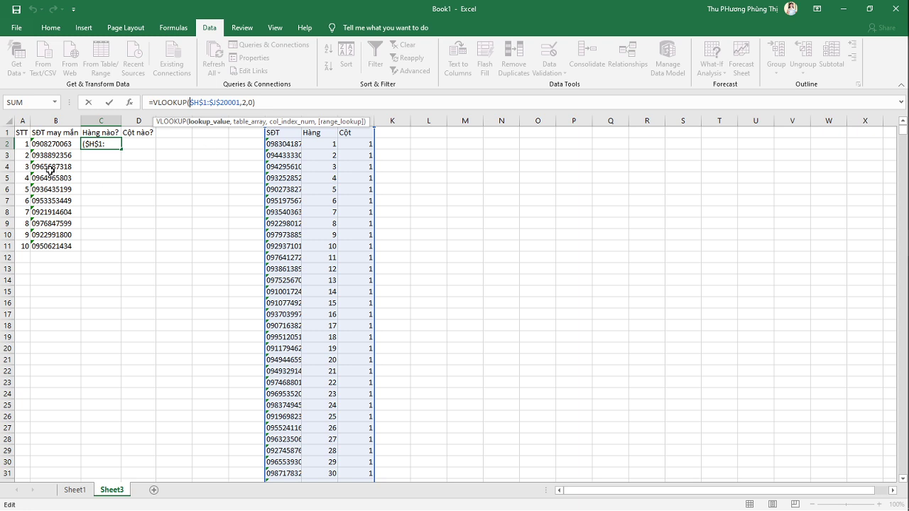
{"action": "left_click", "coordinate": [64, 143]}
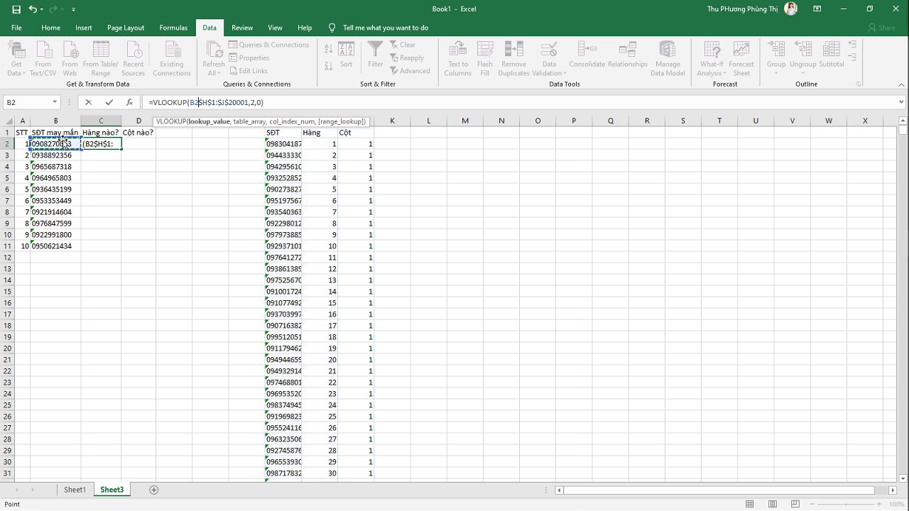
{"action": "type", "text": ","}
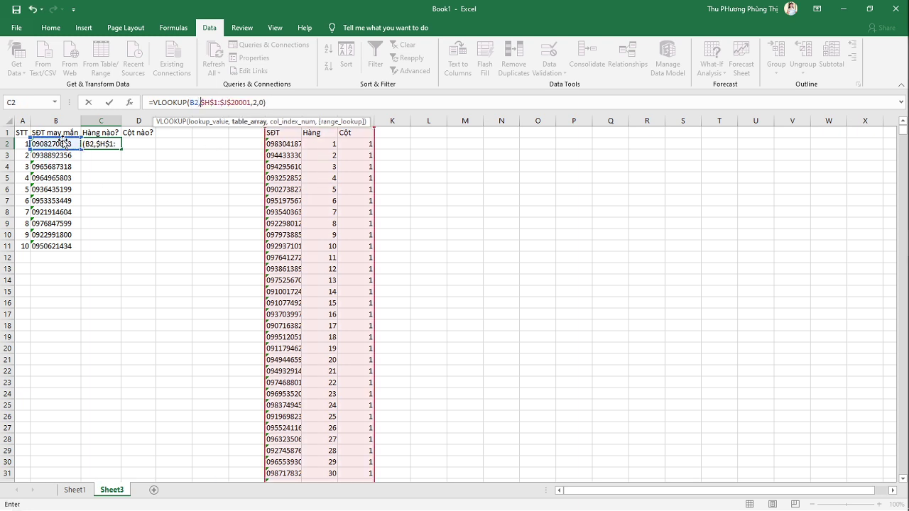
{"action": "key", "text": "Return"}
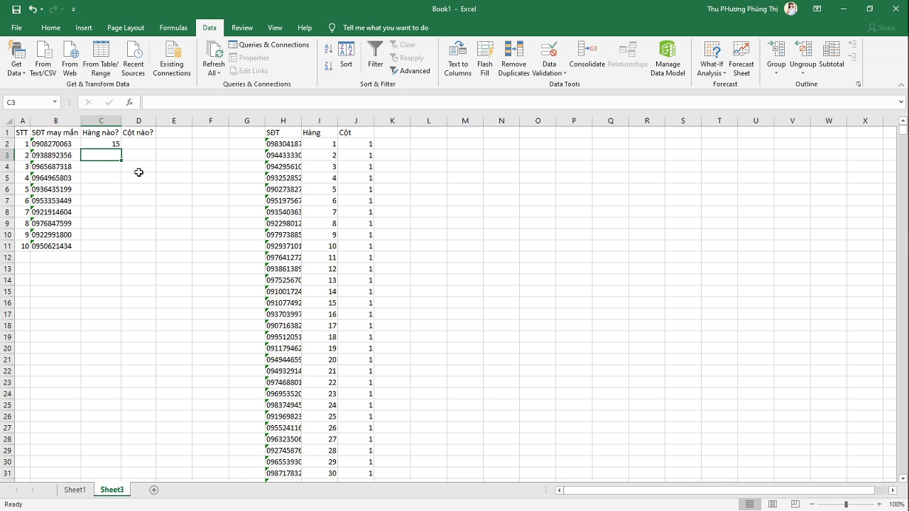
{"action": "left_click", "coordinate": [111, 142]}
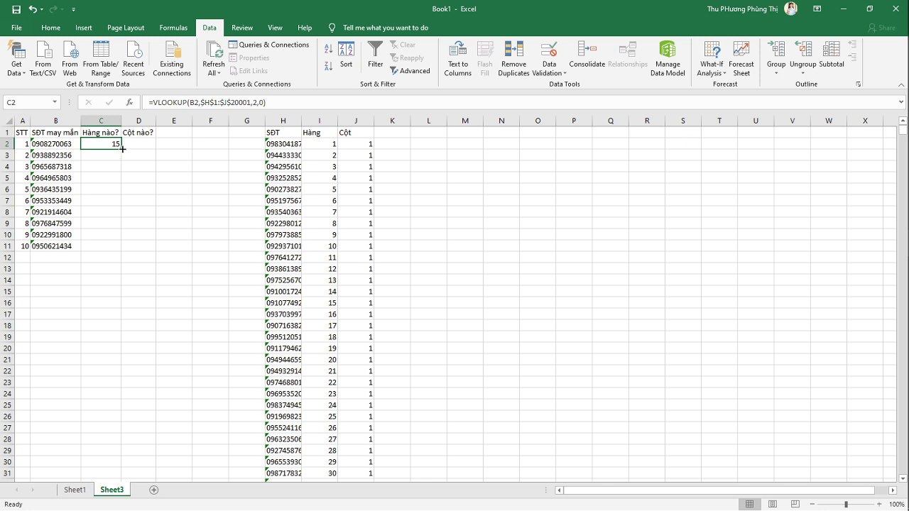
- Fill C2's row lookup down to C11, giving row numbers like 16, 32, 447 and 67
{"action": "left_click_drag", "start_coordinate": [122, 149], "coordinate": [122, 252]}
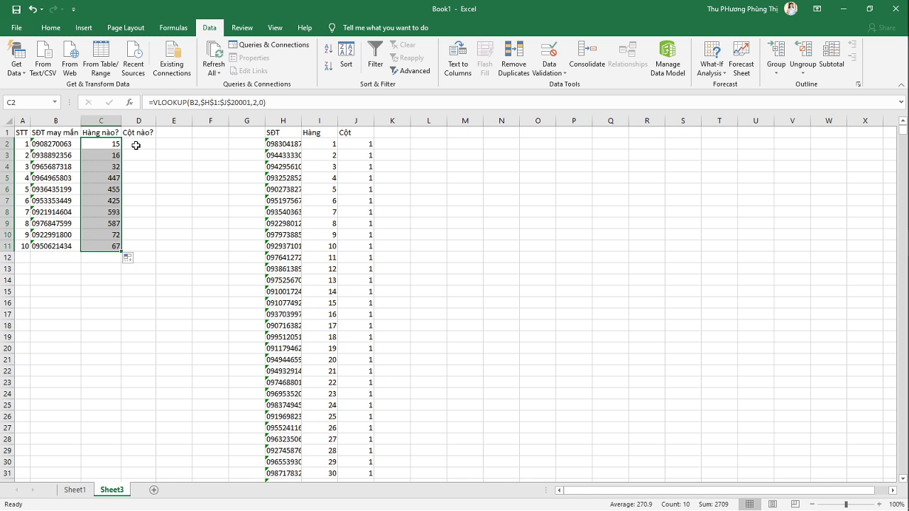
{"action": "left_click", "coordinate": [196, 102]}
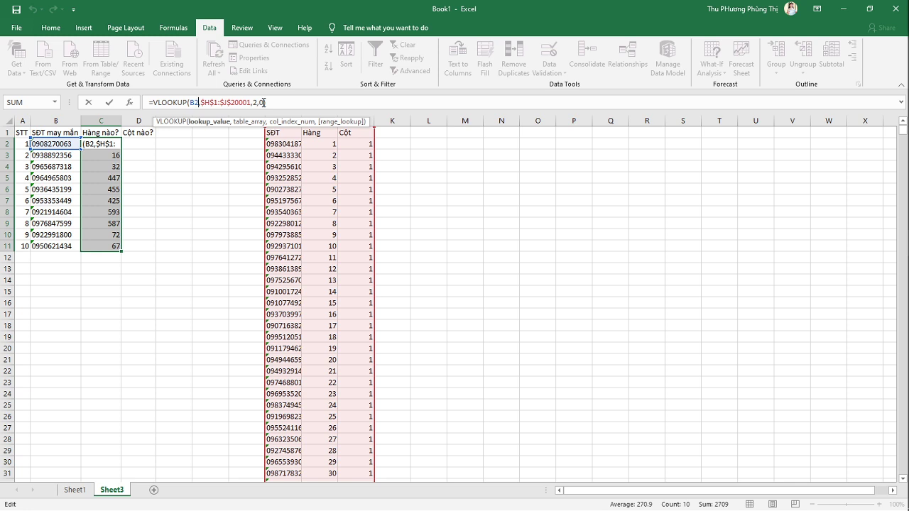
- Close C2's formula parenthesis and begin a VLOOKUP in D2 with B2 as lookup value
{"action": "type", "text": ")"}
{"action": "left_click", "coordinate": [129, 154]}
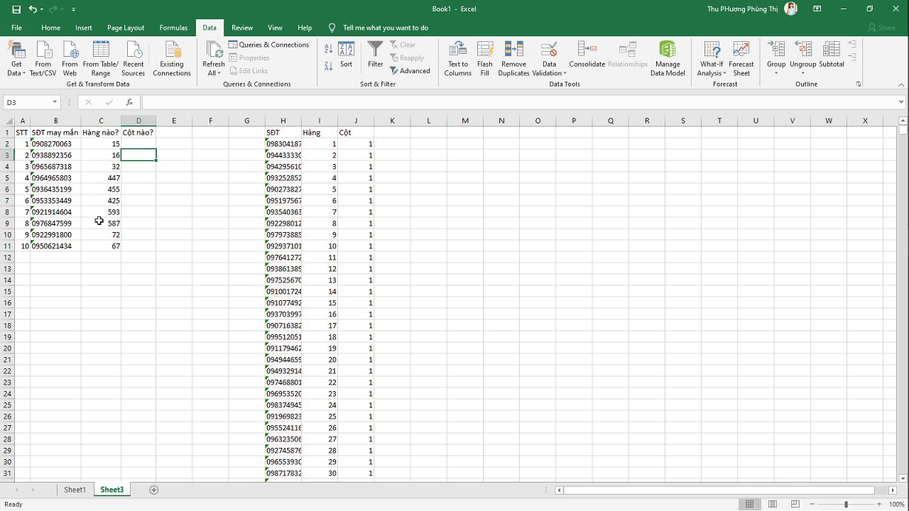
{"action": "left_click", "coordinate": [148, 142]}
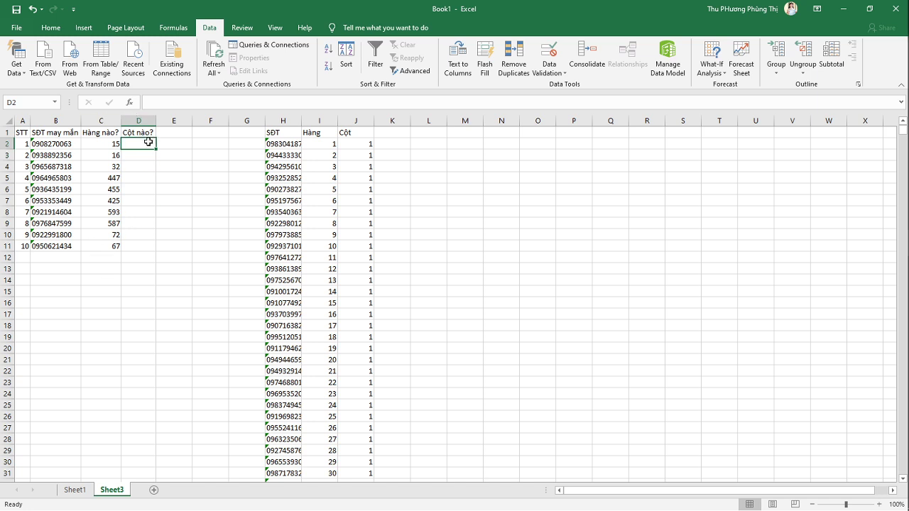
{"action": "type", "text": "="}
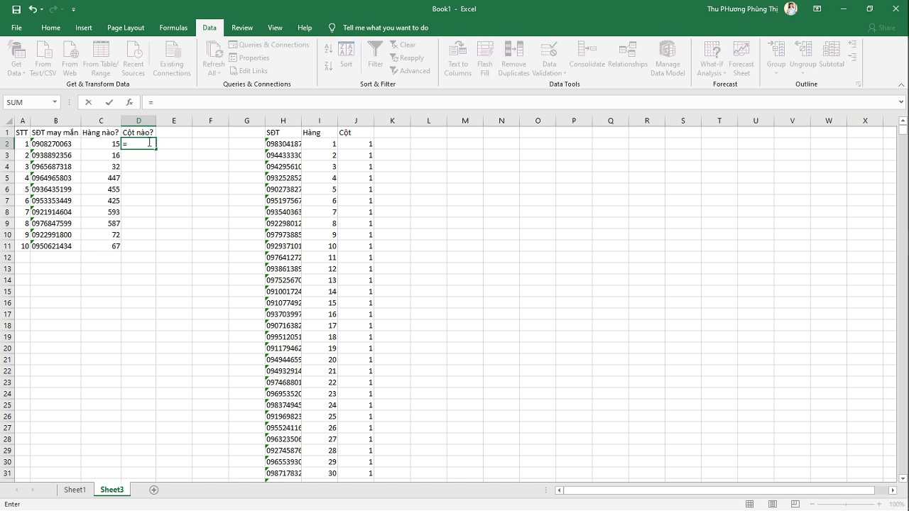
{"action": "type", "text": "vlo"}
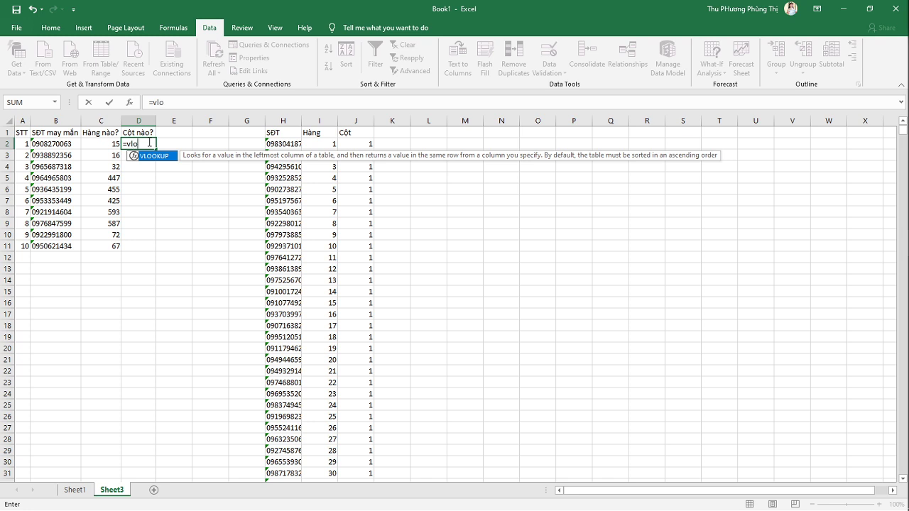
{"action": "type", "text": "o"}
{"action": "double_click", "coordinate": [153, 157]}
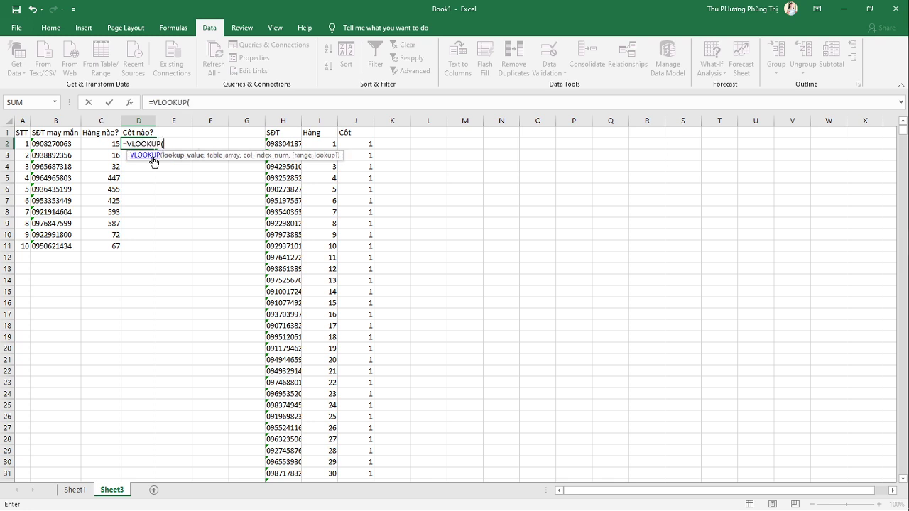
{"action": "left_click", "coordinate": [67, 144]}
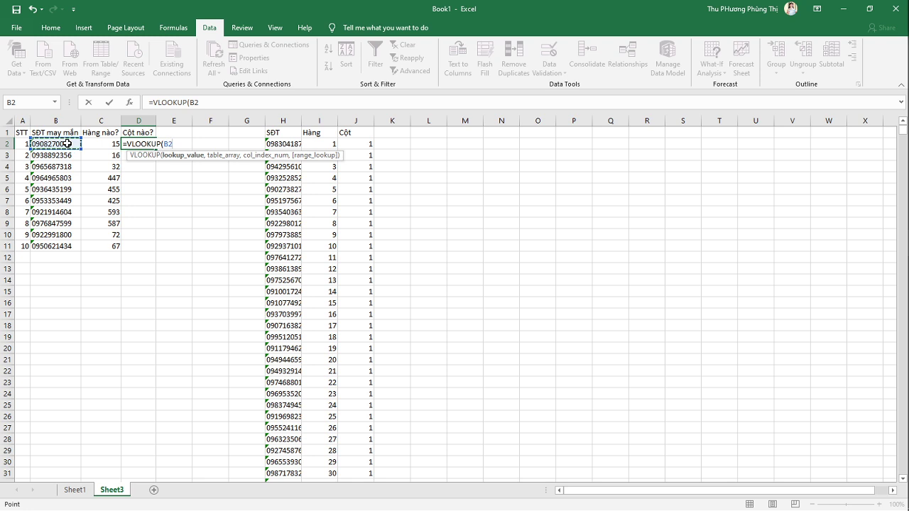
- Complete D2 as =VLOOKUP(B2,$H$2:$J$20001,3,0), fixing the range colon, so it returns 10
{"action": "type", "text": ","}
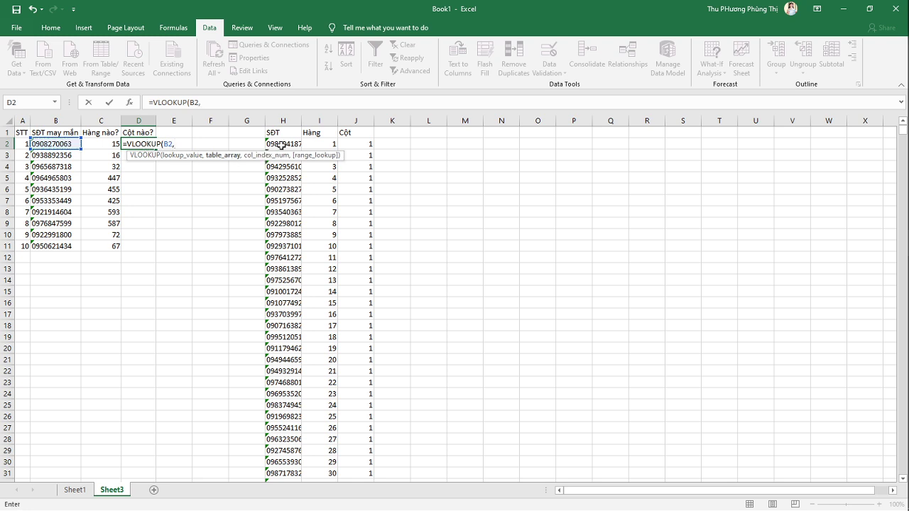
{"action": "type", "text": "$"}
{"action": "type", "text": "h"}
{"action": "type", "text": "="}
{"action": "type", "text": "h"}
{"action": "key", "text": "BackSpace"}
{"action": "key", "text": "BackSpace"}
{"action": "key", "text": "BackSpace"}
{"action": "type", "text": "H"}
{"action": "type", "text": "2"}
{"action": "key", "text": "BackSpace"}
{"action": "type", "text": "$2"}
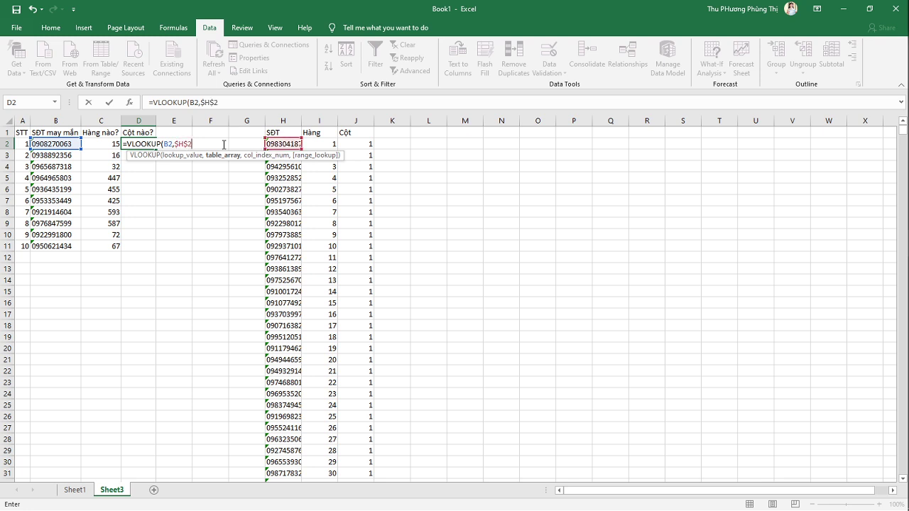
{"action": "type", "text": ","}
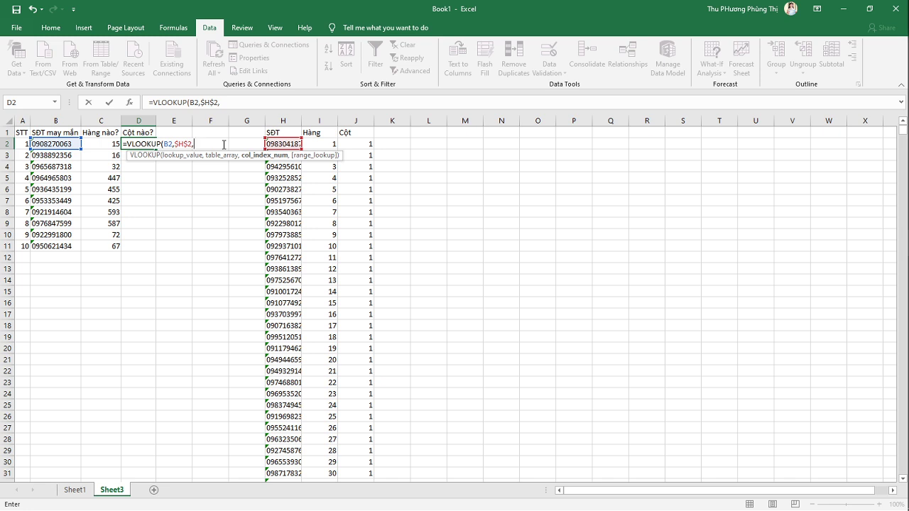
{"action": "type", "text": "$"}
{"action": "type", "text": "J"}
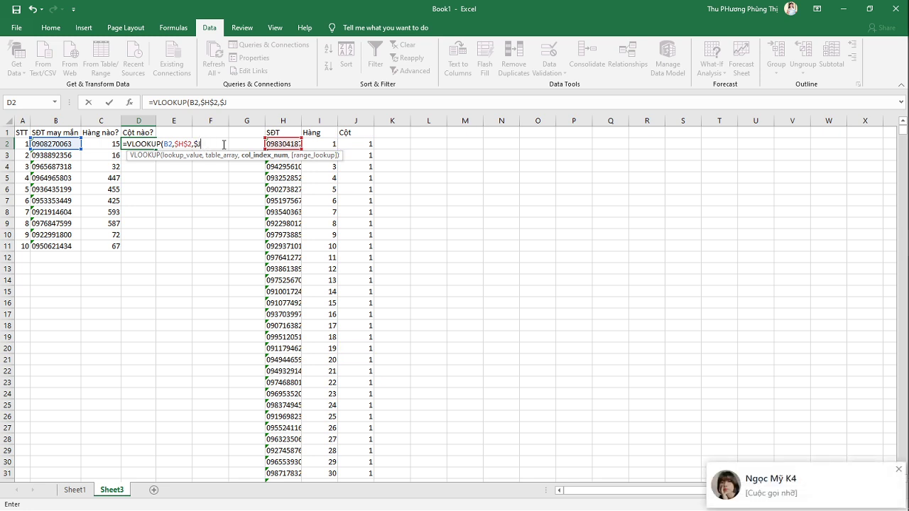
{"action": "type", "text": "$200"}
{"action": "type", "text": "01"}
{"action": "type", "text": ","}
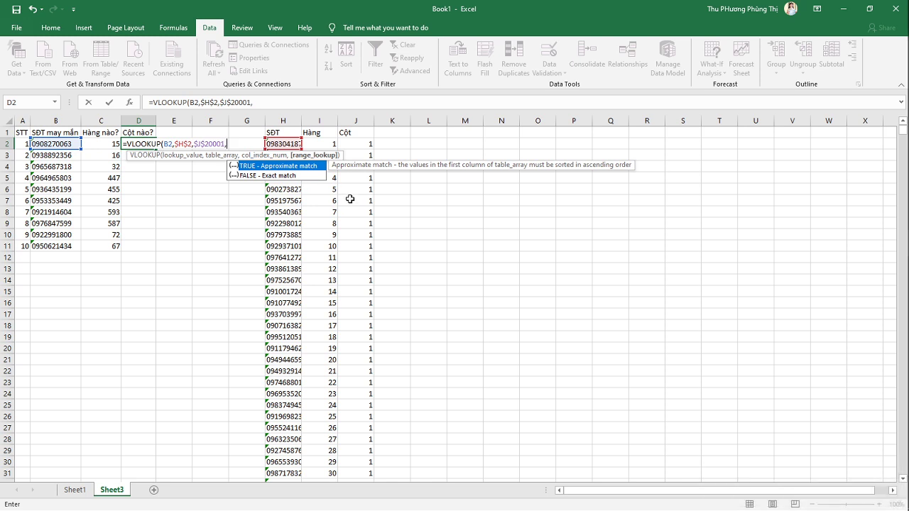
{"action": "type", "text": "3"}
{"action": "type", "text": ",0"}
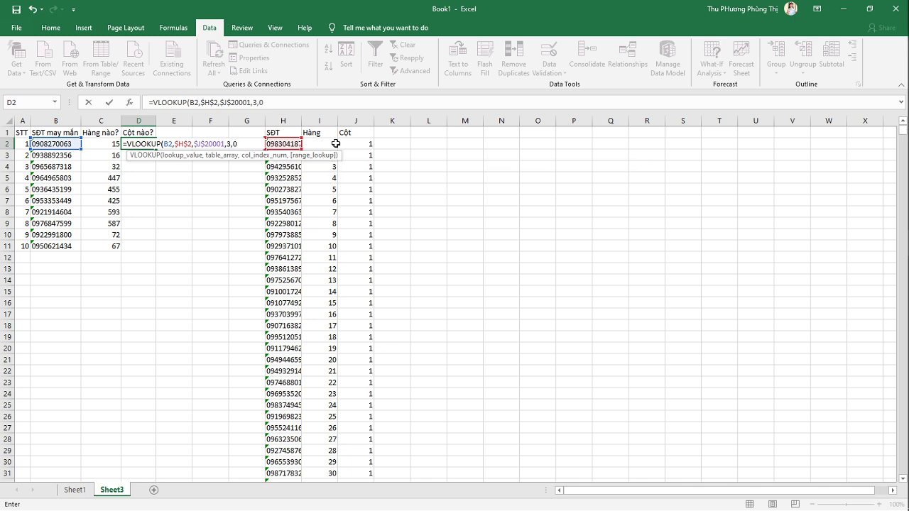
{"action": "left_click", "coordinate": [195, 144]}
{"action": "key", "text": "BackSpace"}
{"action": "type", "text": ":"}
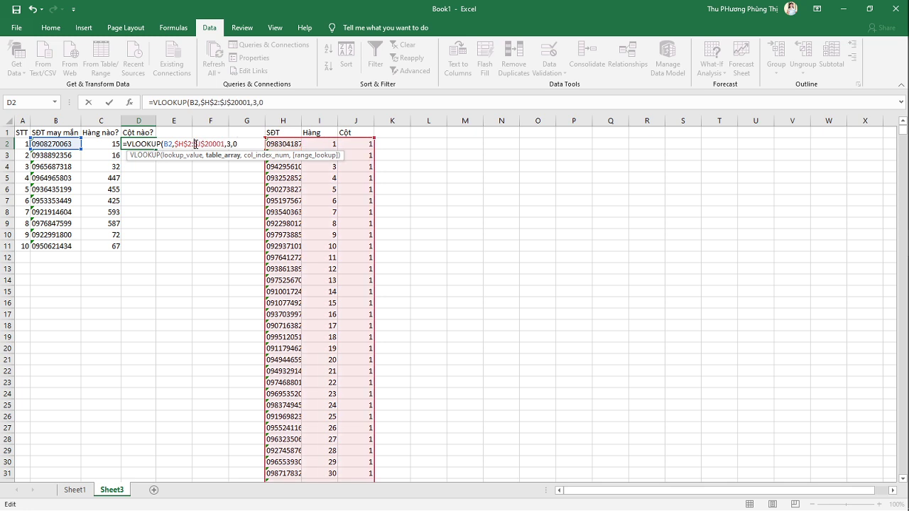
{"action": "left_click", "coordinate": [241, 145]}
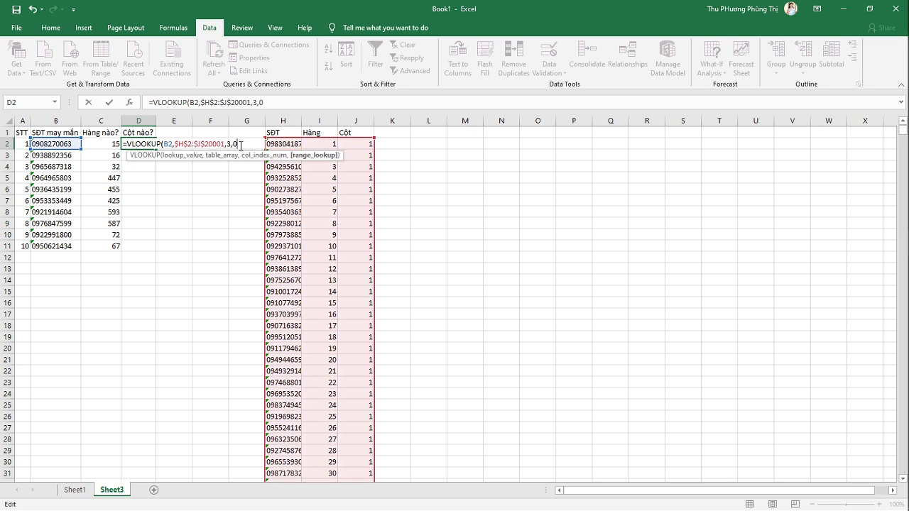
{"action": "type", "text": ")"}
{"action": "key", "text": "Return"}
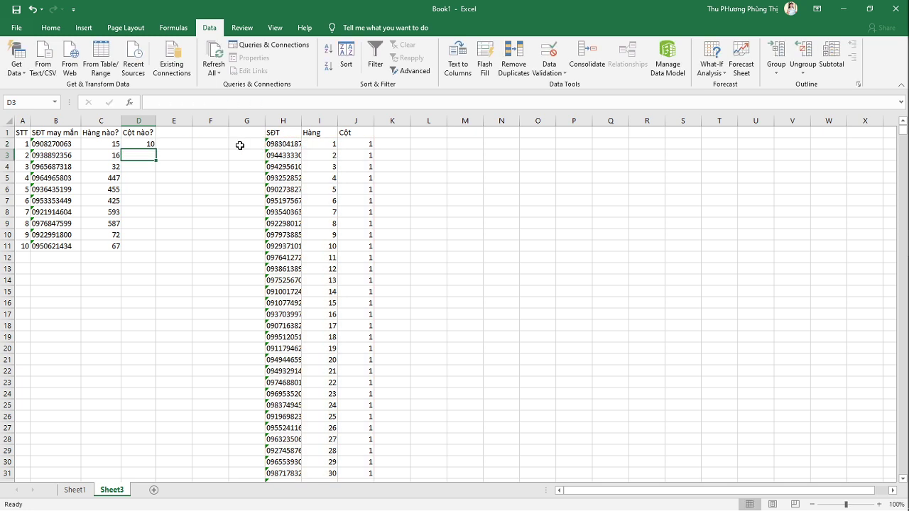
- Fill D2's column lookup down to D11, giving values like 18, 2, 19 and 1
{"action": "left_click", "coordinate": [147, 145]}
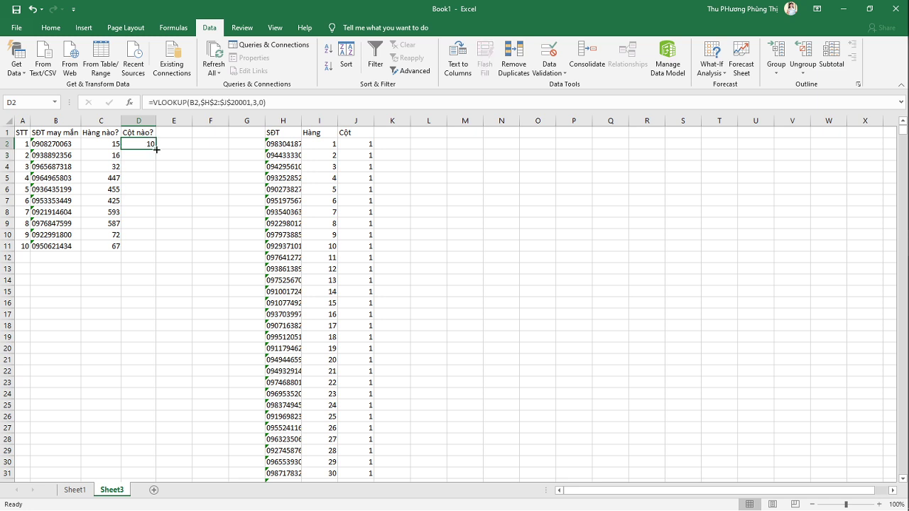
{"action": "left_click_drag", "start_coordinate": [157, 151], "coordinate": [151, 248]}
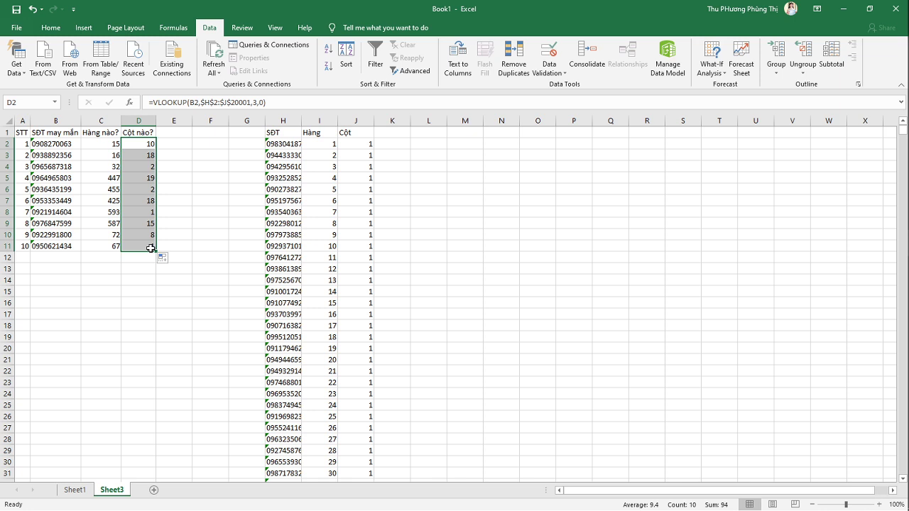
{"action": "left_click", "coordinate": [150, 247]}
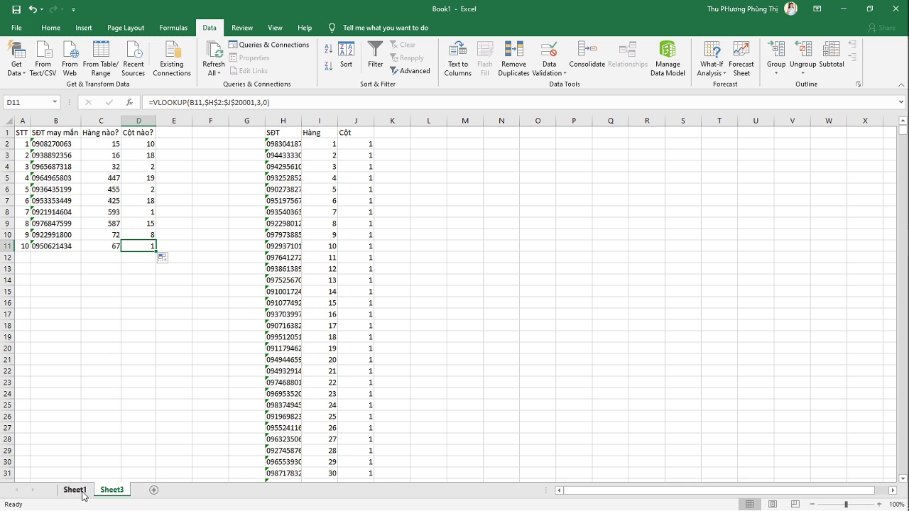
{"action": "left_click", "coordinate": [76, 143]}
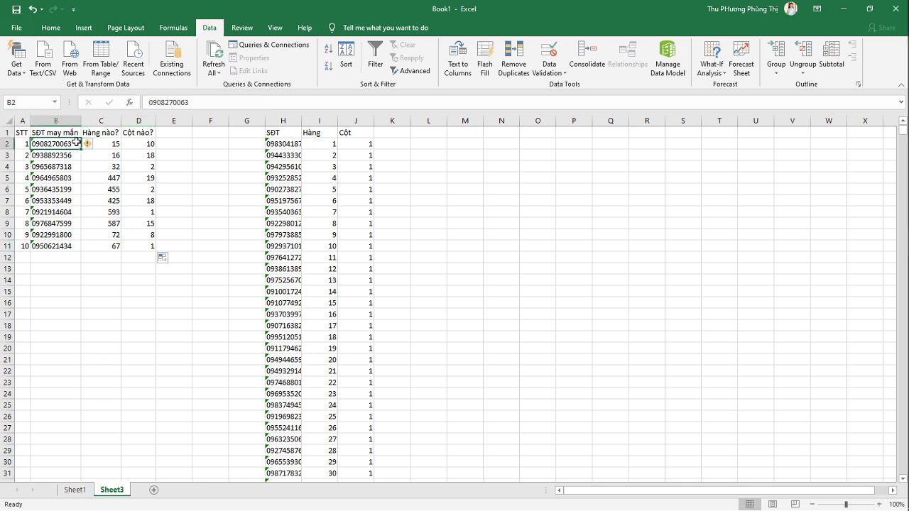
{"action": "left_click", "coordinate": [86, 493]}
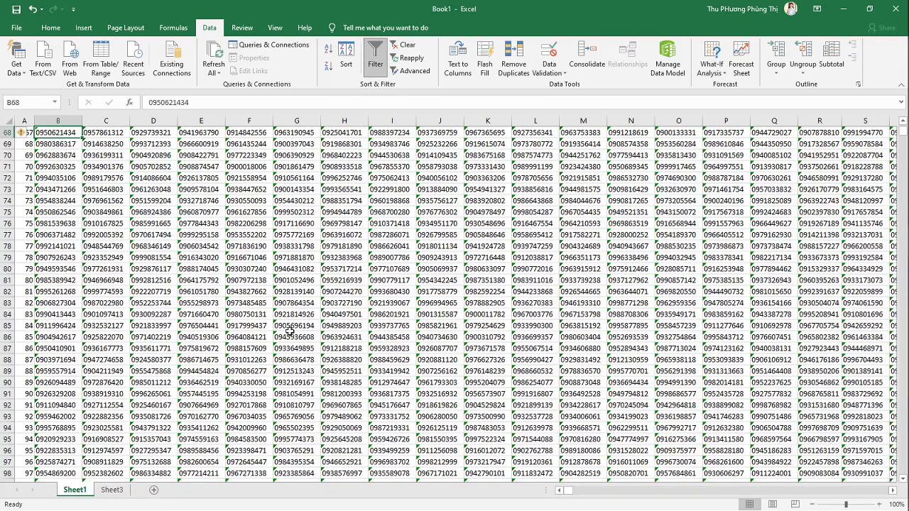
{"action": "scroll", "coordinate": [370, 365], "scroll_direction": "up", "scroll_amount": 1}
{"action": "scroll", "coordinate": [370, 365], "scroll_direction": "up", "scroll_amount": 1}
{"action": "scroll", "coordinate": [370, 365], "scroll_direction": "up", "scroll_amount": 10}
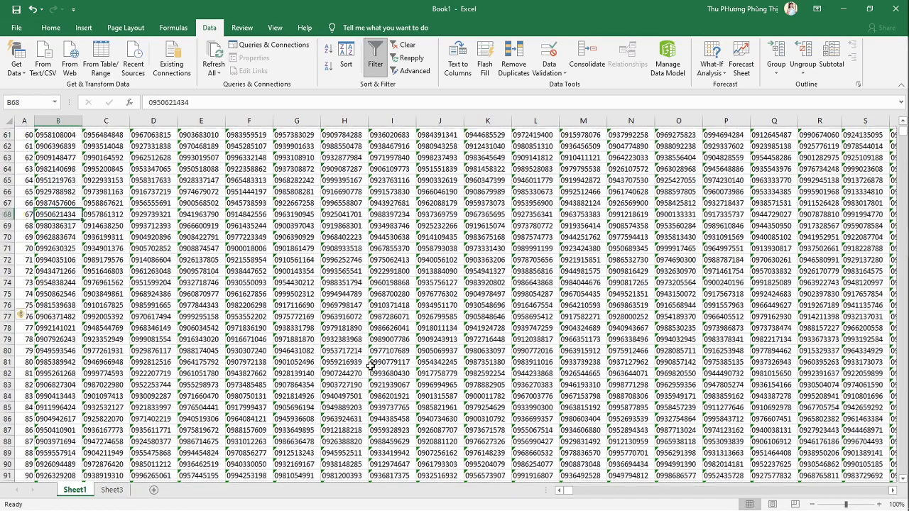
{"action": "scroll", "coordinate": [370, 366], "scroll_direction": "up", "scroll_amount": 10}
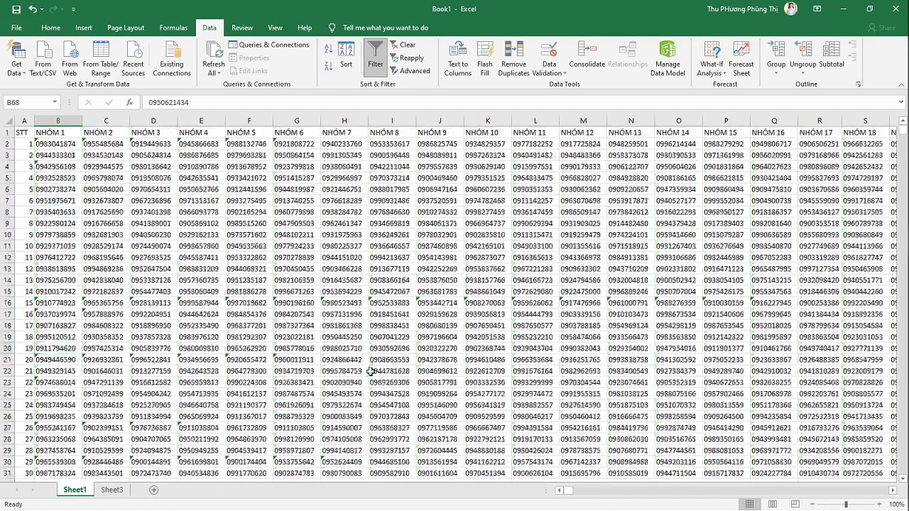
{"action": "left_click", "coordinate": [502, 141]}
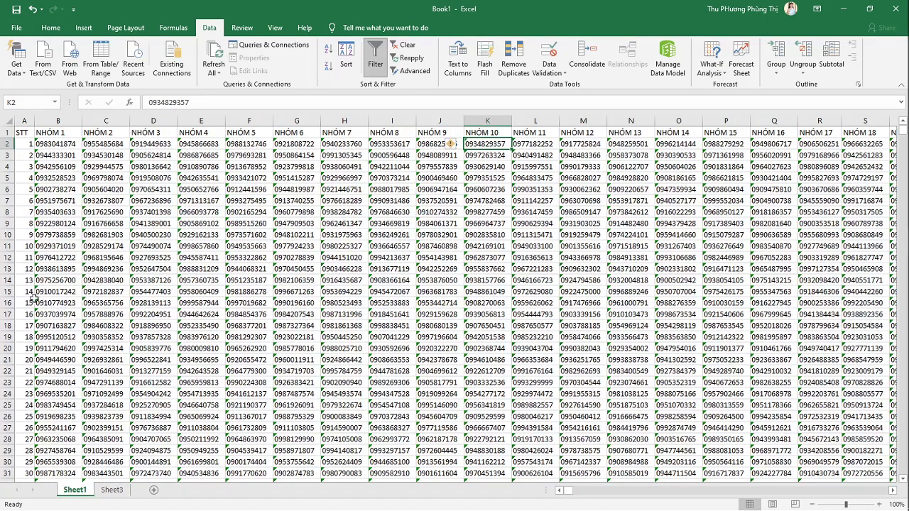
{"action": "left_click", "coordinate": [477, 313]}
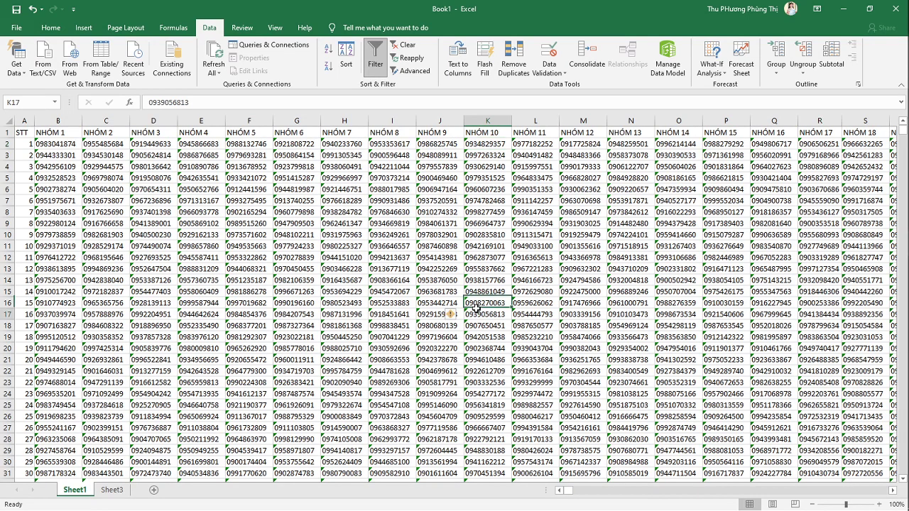
{"action": "left_click", "coordinate": [479, 302]}
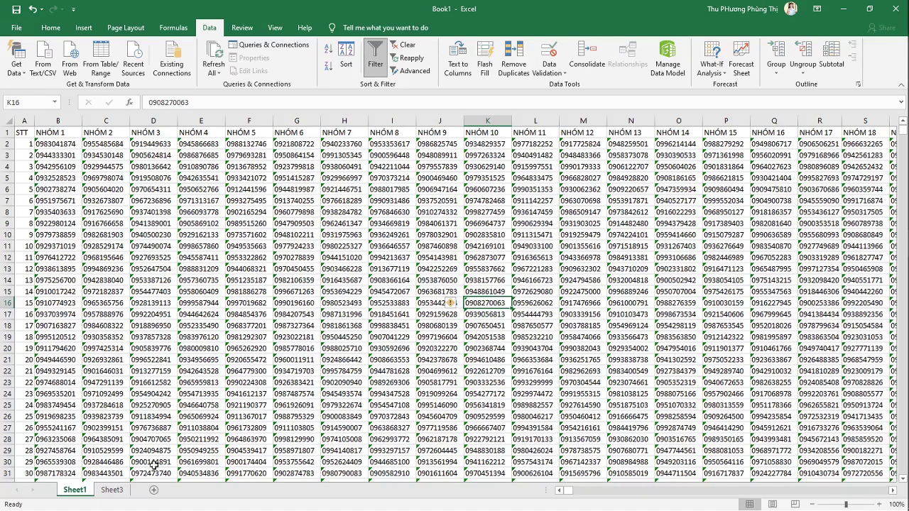
{"action": "left_click", "coordinate": [114, 491]}
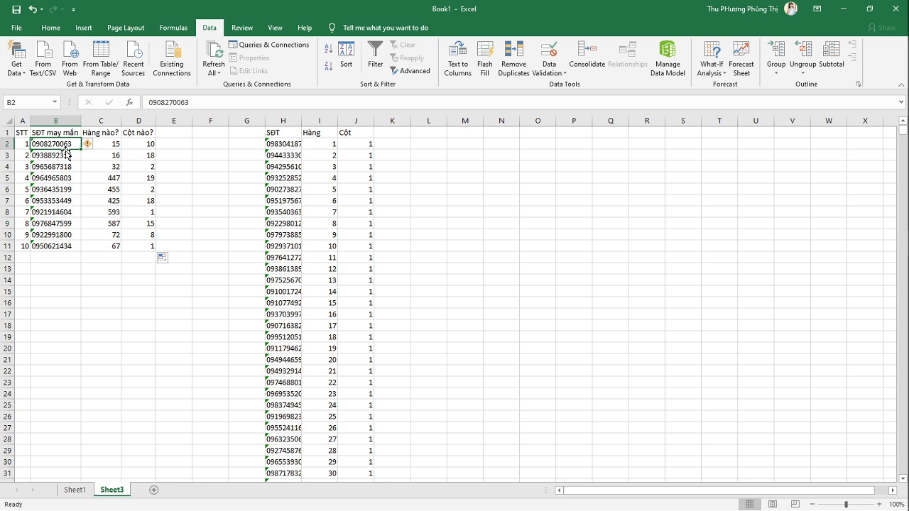
- Autofit column H to show full phone numbers, then stop the OBS recording
{"action": "double_click", "coordinate": [300, 122]}
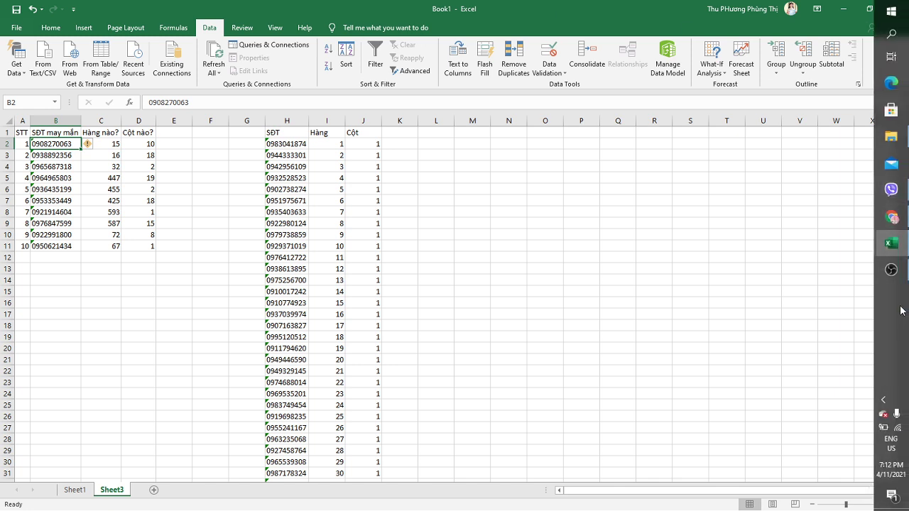
{"action": "left_click", "coordinate": [897, 274]}
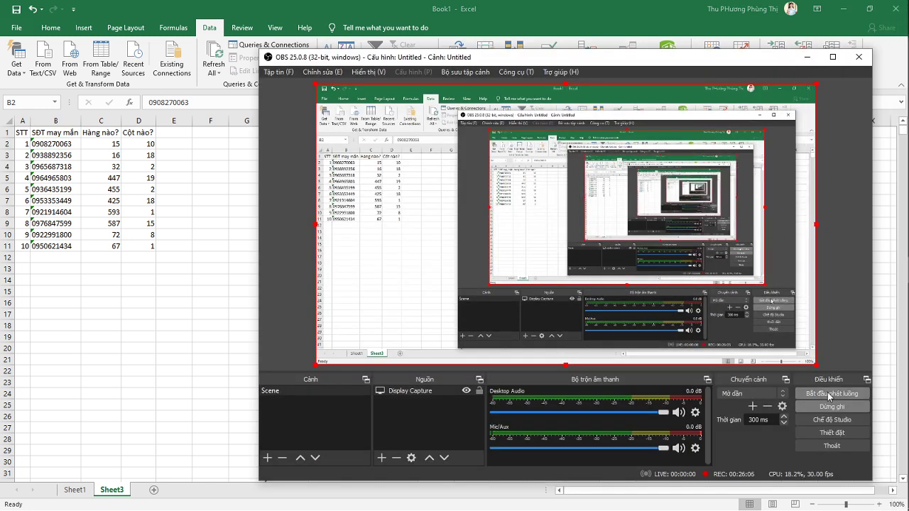
{"action": "left_click", "coordinate": [828, 404]}
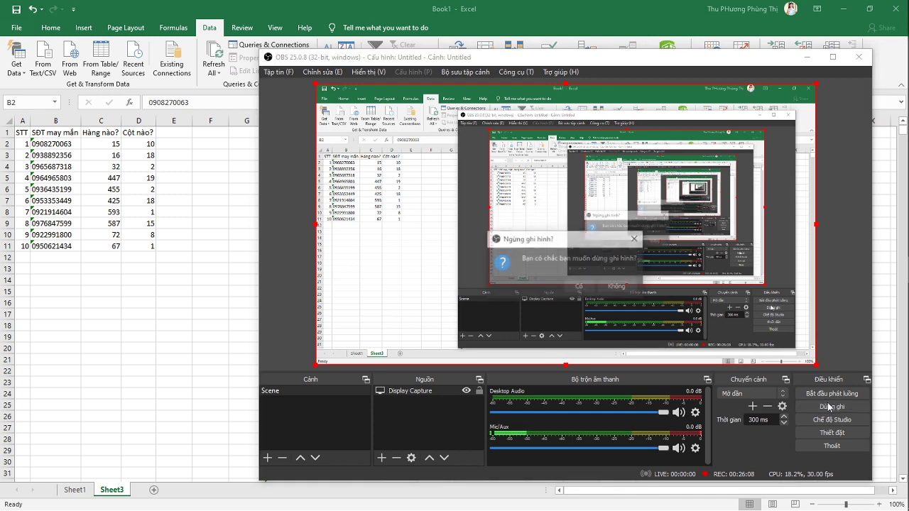